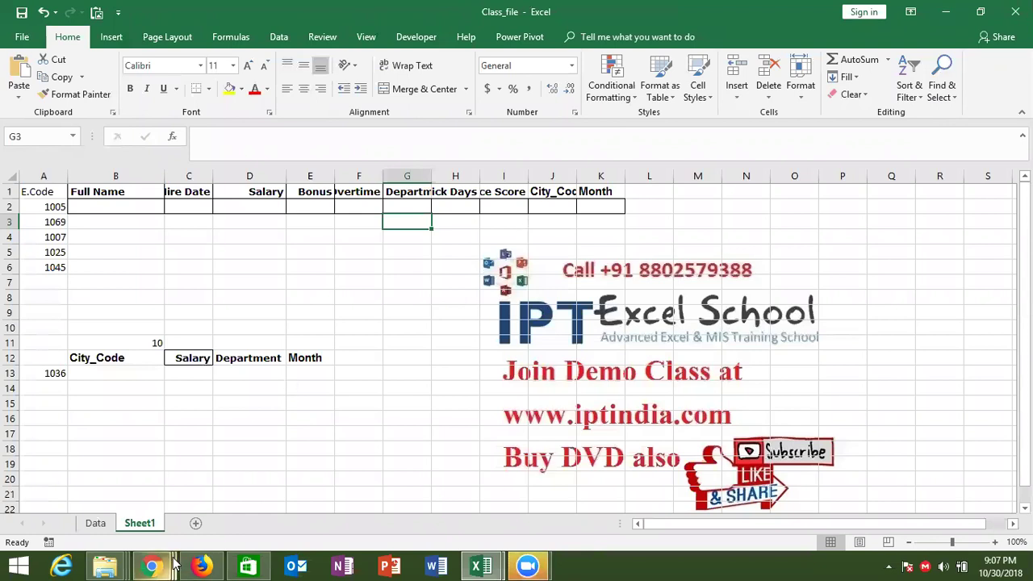
# Review Sheet1's cells, including the MATCH formula in B11, ending back on B2
pyautogui.click(289, 264)
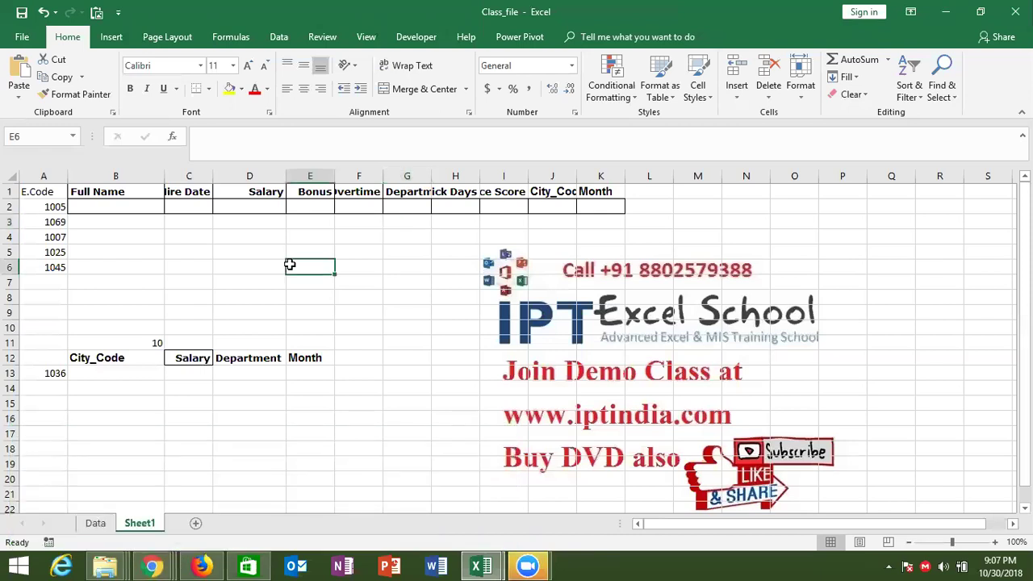
pyautogui.click(144, 343)
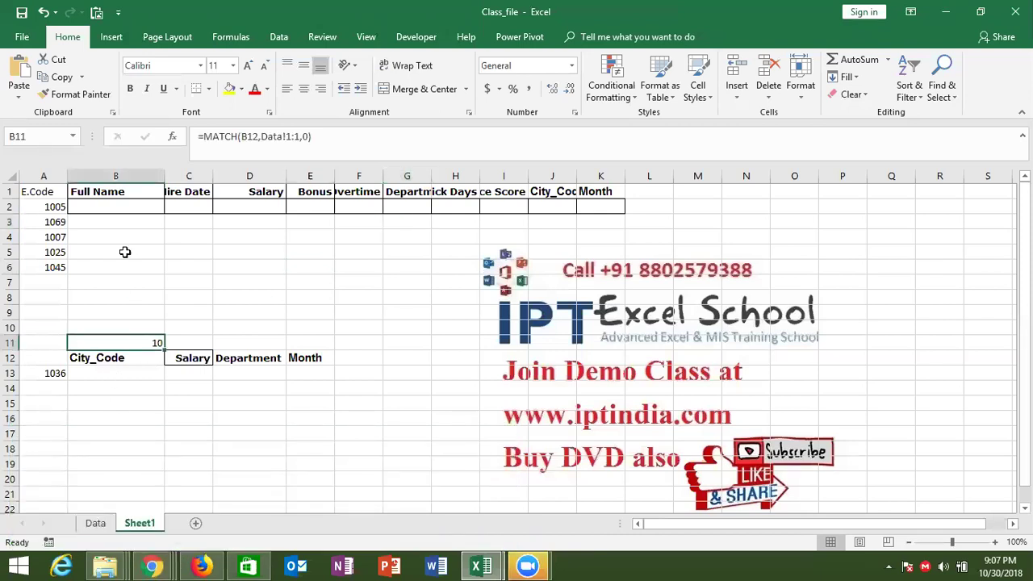
pyautogui.click(134, 211)
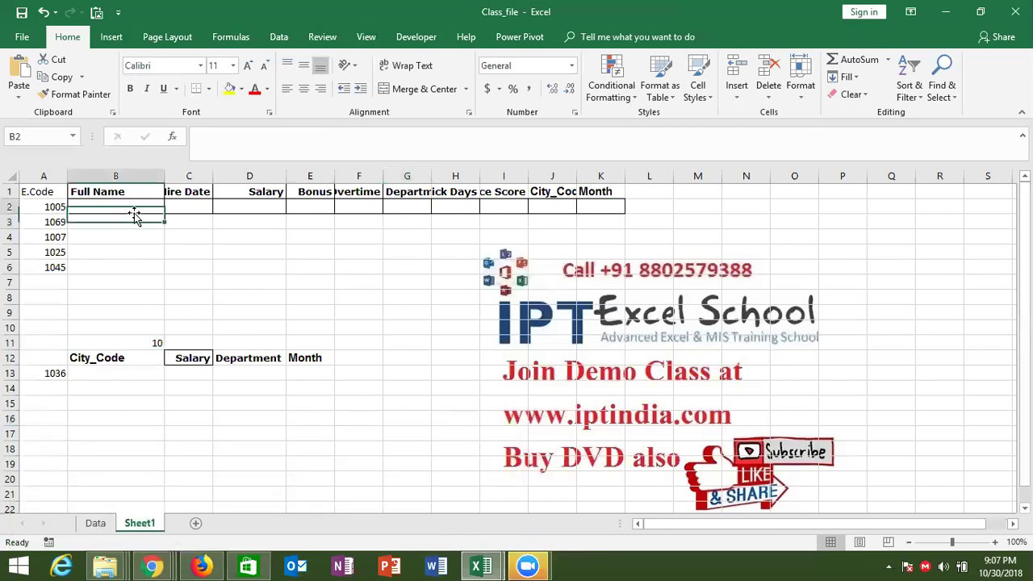
pyautogui.click(138, 343)
pyautogui.click(139, 267)
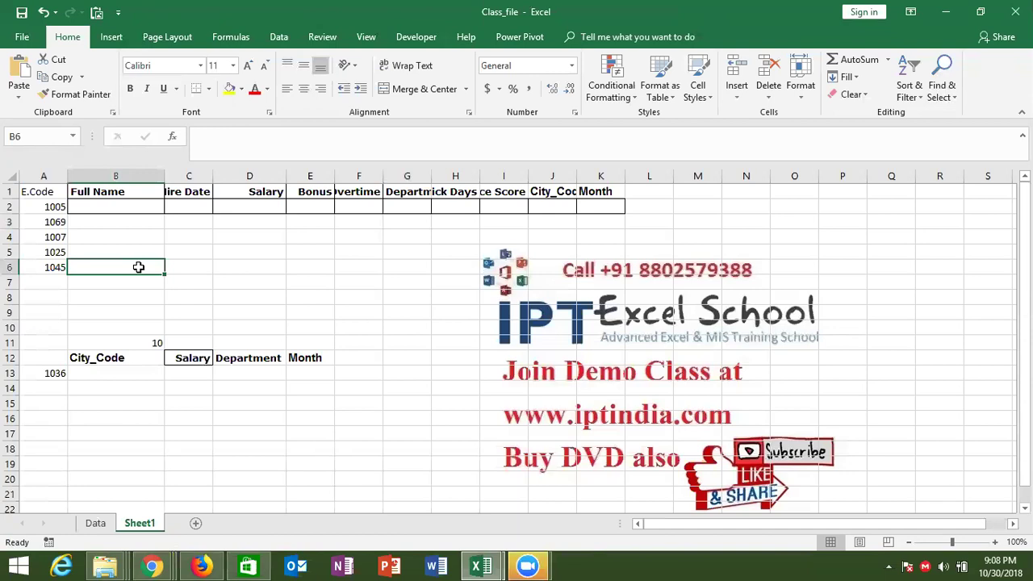
pyautogui.click(141, 208)
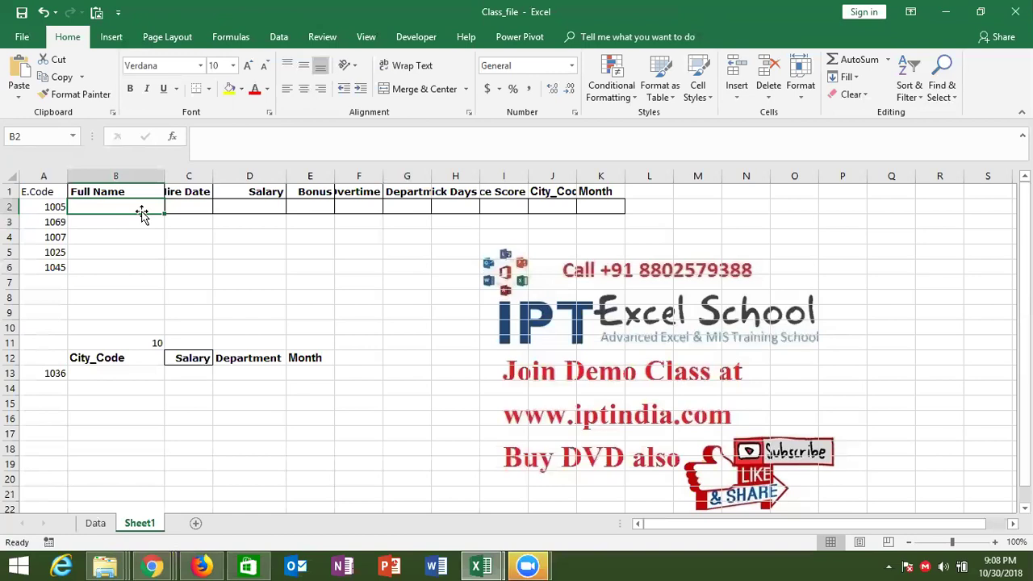
# Inspect the Data sheet's E.Code column and employee names
pyautogui.click(96, 523)
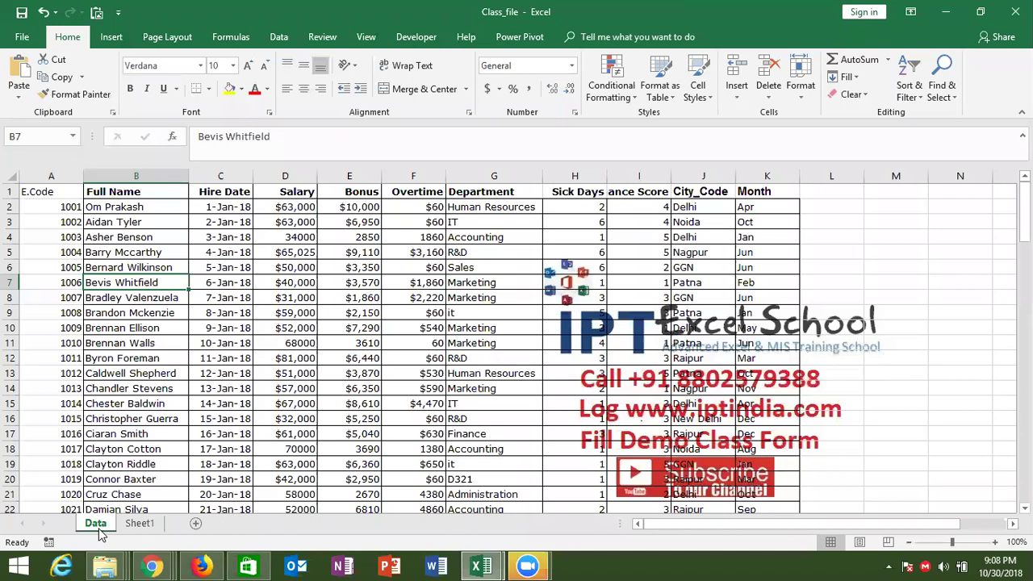
pyautogui.click(313, 312)
pyautogui.click(89, 207)
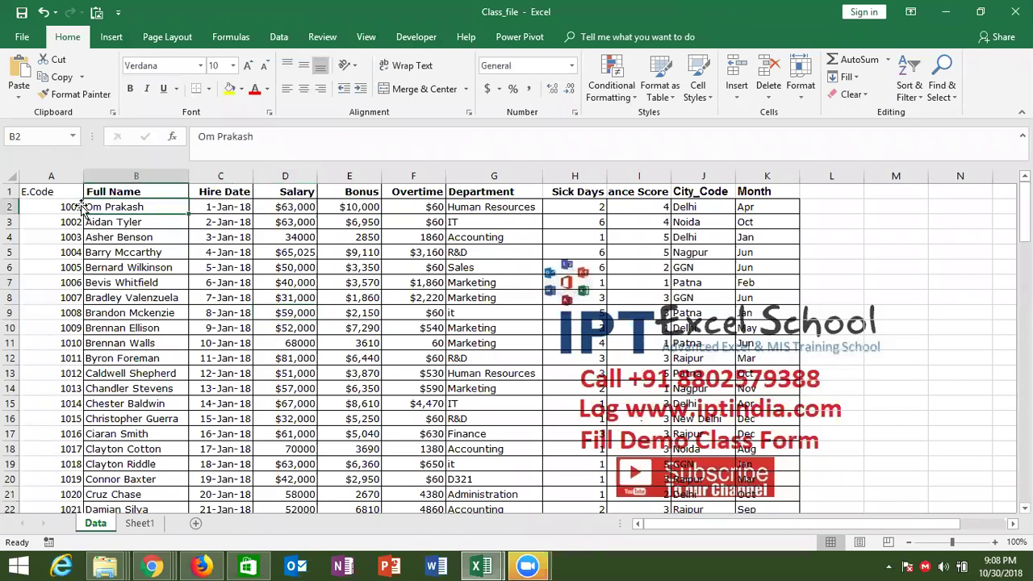
pyautogui.click(71, 188)
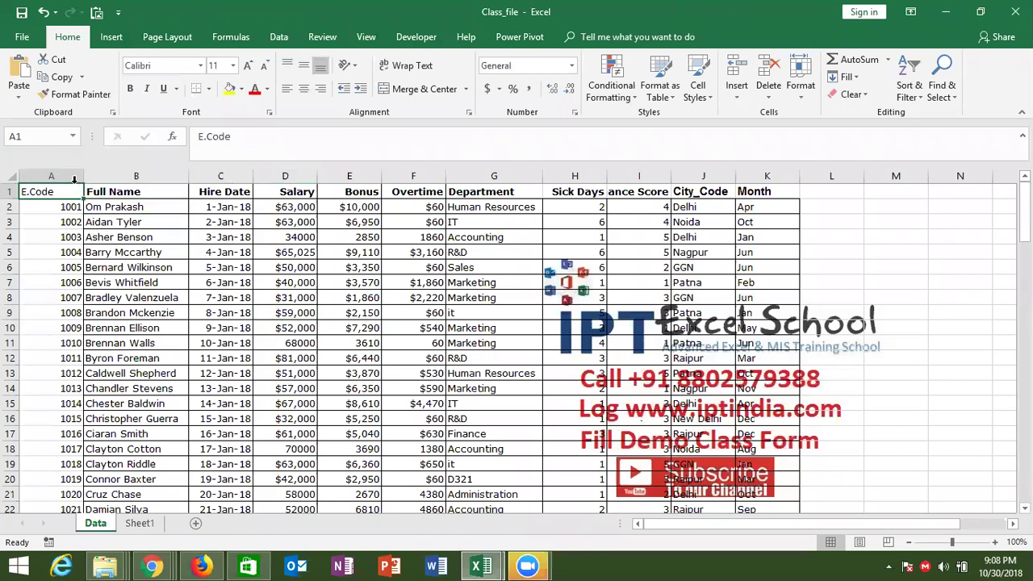
pyautogui.click(74, 179)
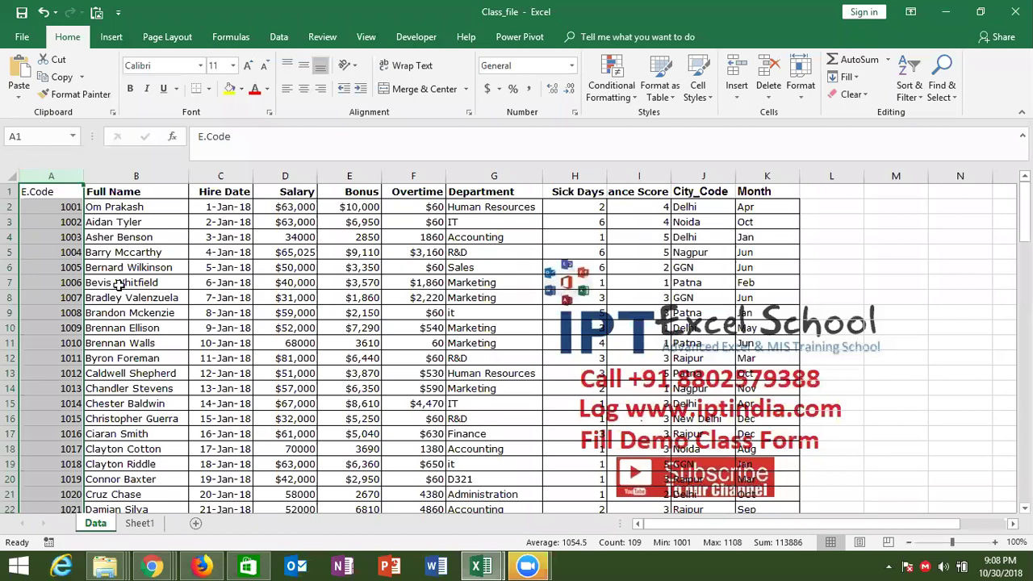
pyautogui.click(130, 332)
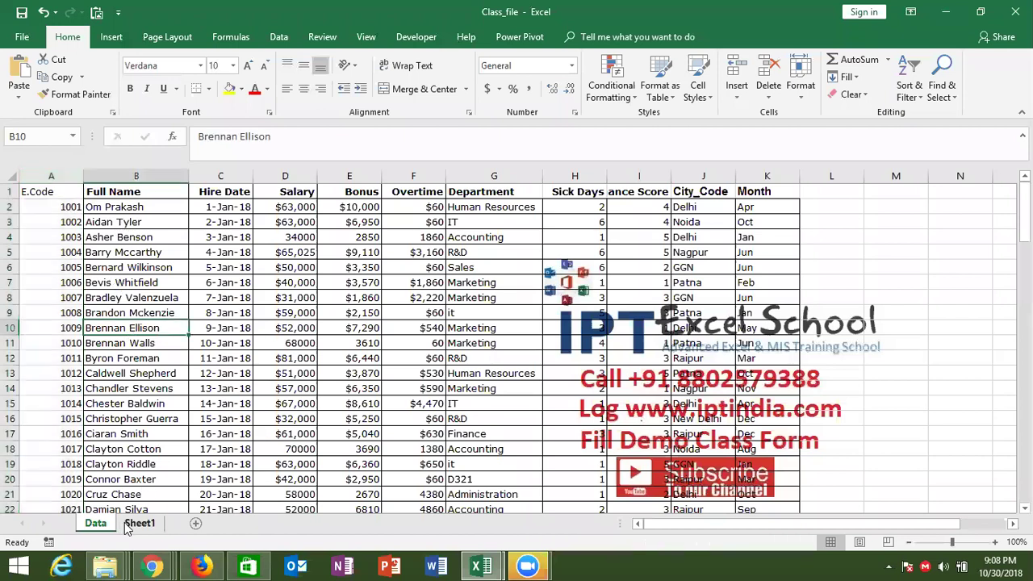
pyautogui.click(137, 523)
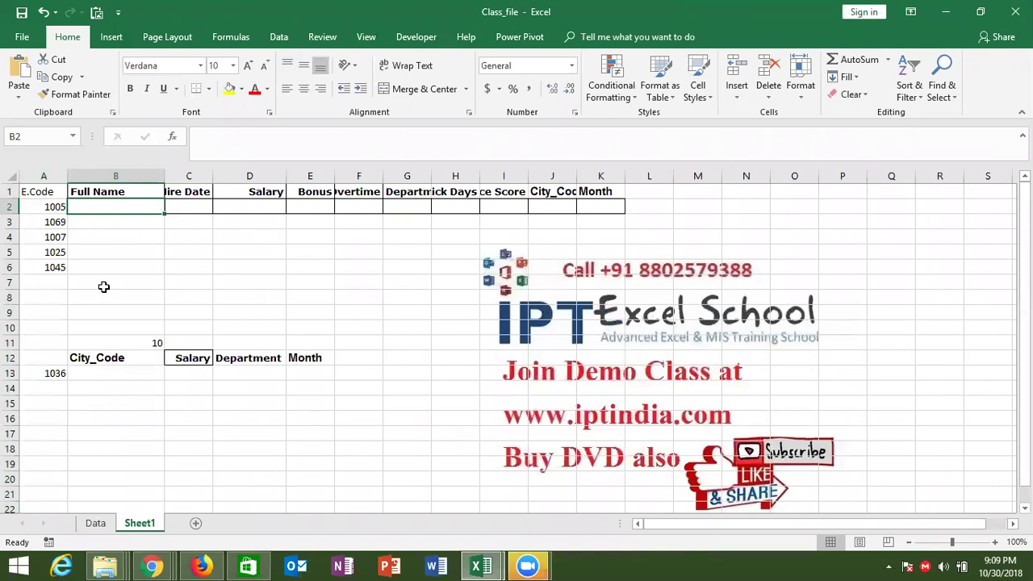
# Copy employee code 1005 from A2 and locate its record in row 6 of the Data sheet
pyautogui.press('Left')
pyautogui.hotkey('ctrl', 'c')
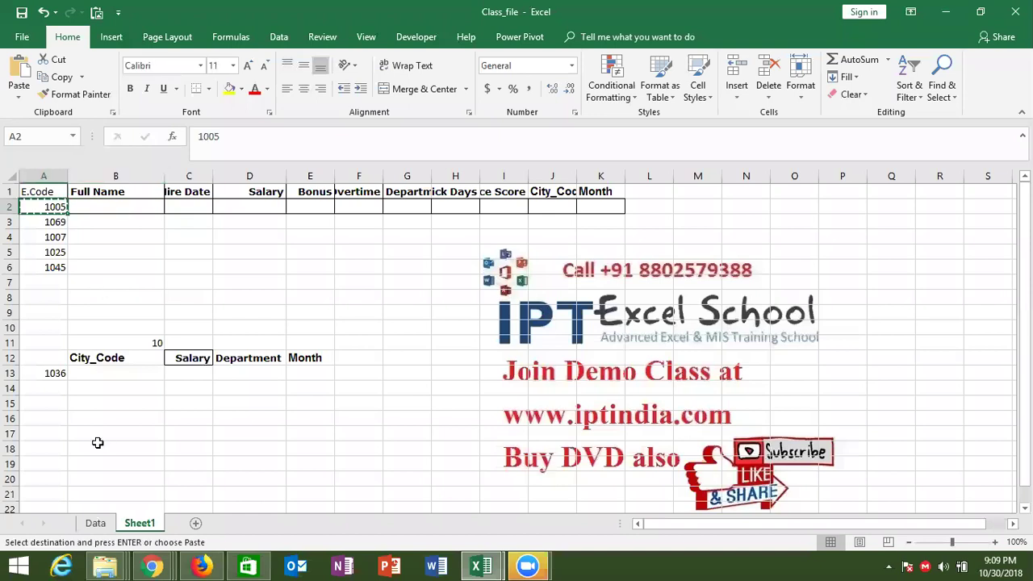
pyautogui.click(95, 523)
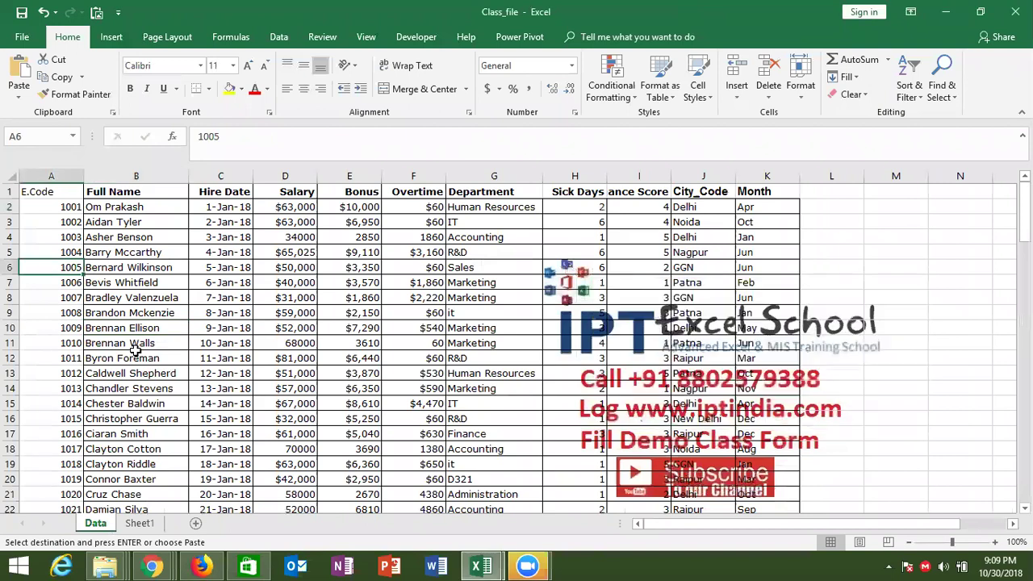
pyautogui.press('Right')
pyautogui.hotkey('shift', 'Right')
pyautogui.hotkey('shift', 'Right')
pyautogui.hotkey('shift', 'Right')
pyautogui.hotkey('shift', 'Right')
pyautogui.hotkey('shift', 'Right')
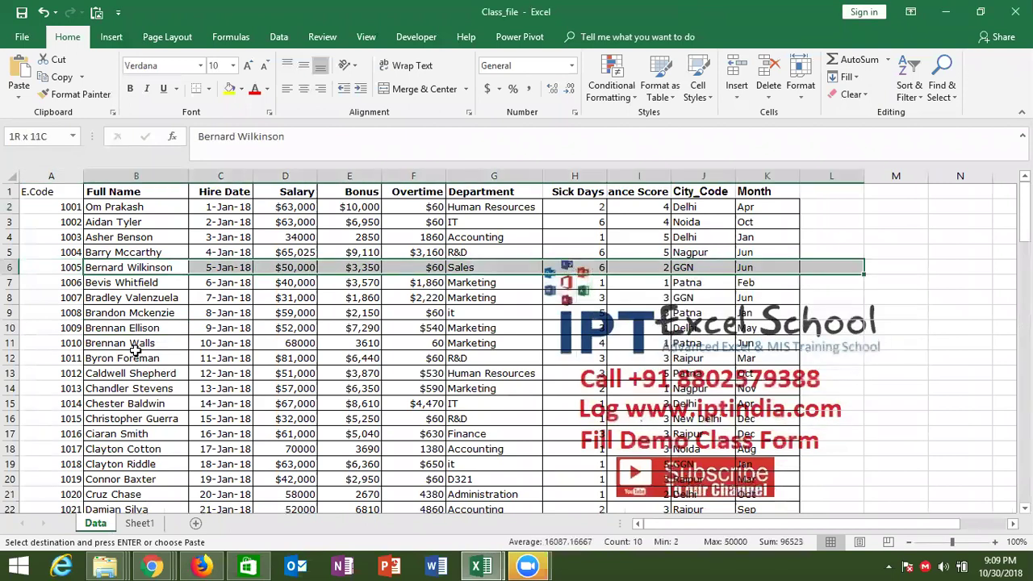
pyautogui.click(150, 525)
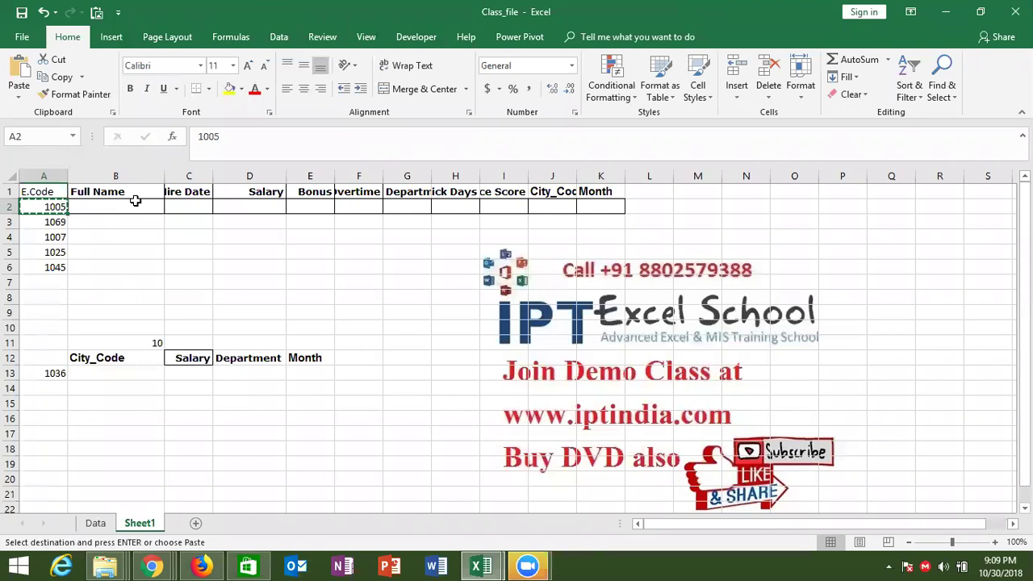
# Begin =VLOOKUP(A2, in B2 and move to the Data sheet to pick the table
pyautogui.press('Escape')
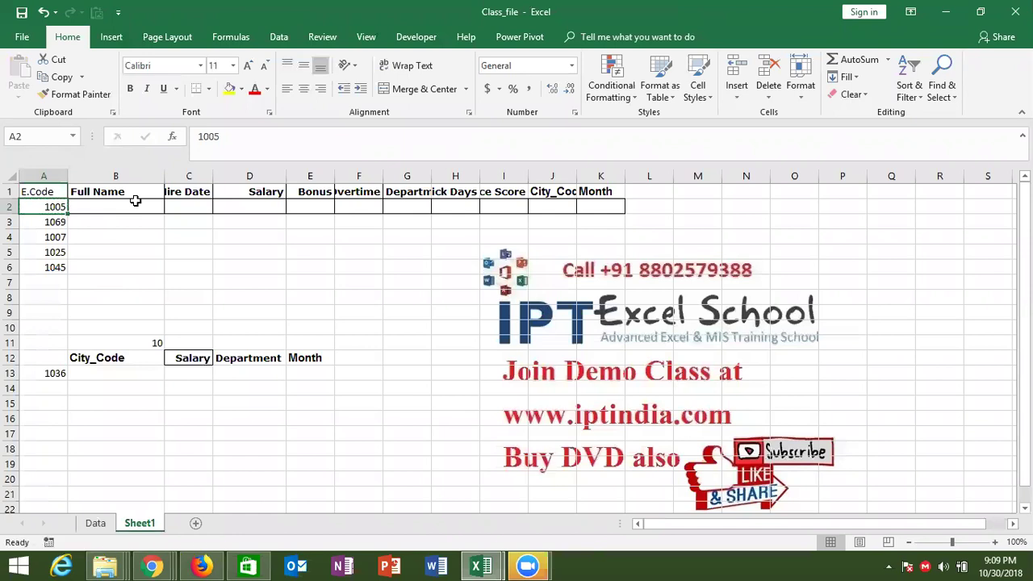
pyautogui.click(136, 202)
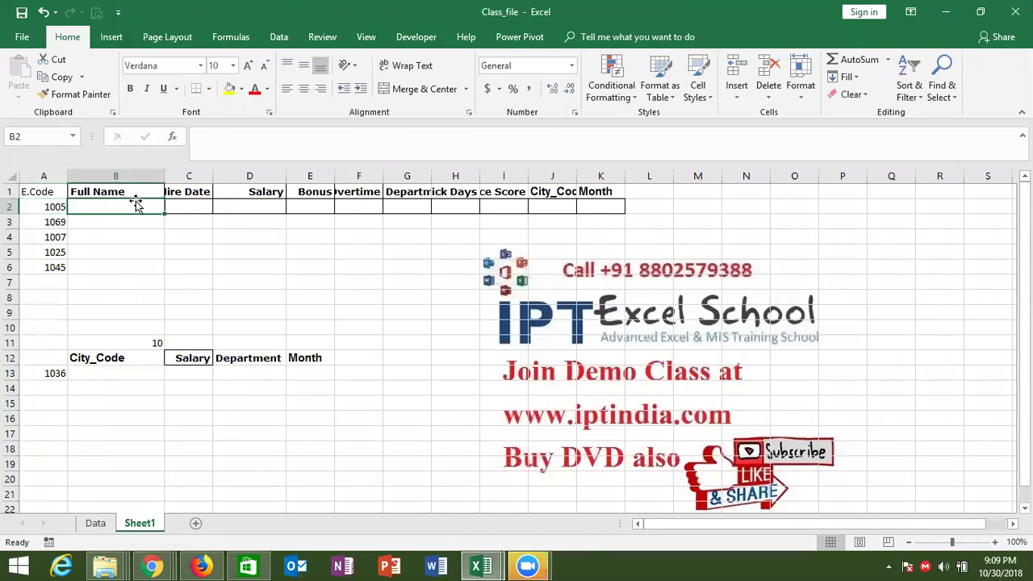
pyautogui.write('=v')
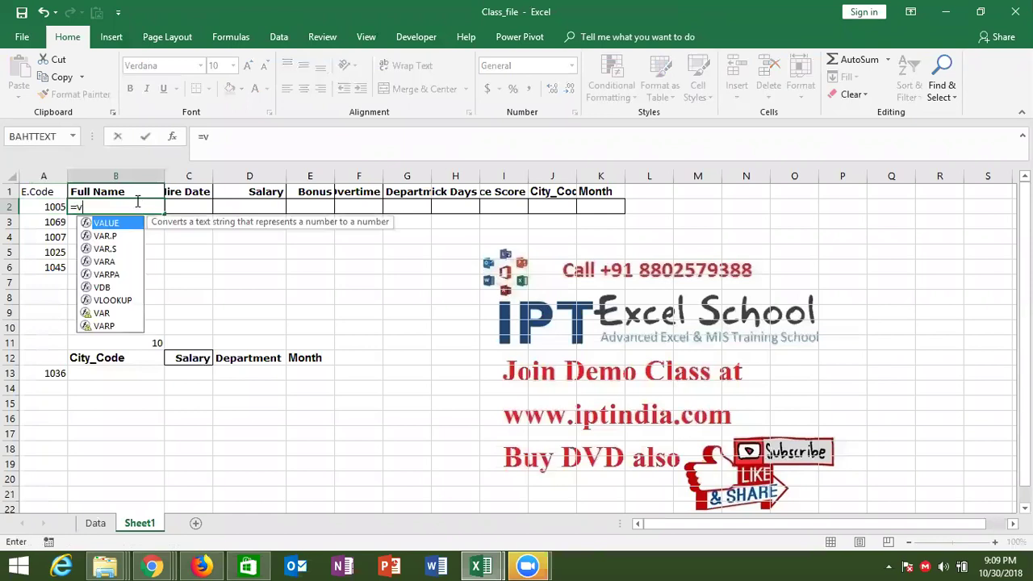
pyautogui.write('lookup(')
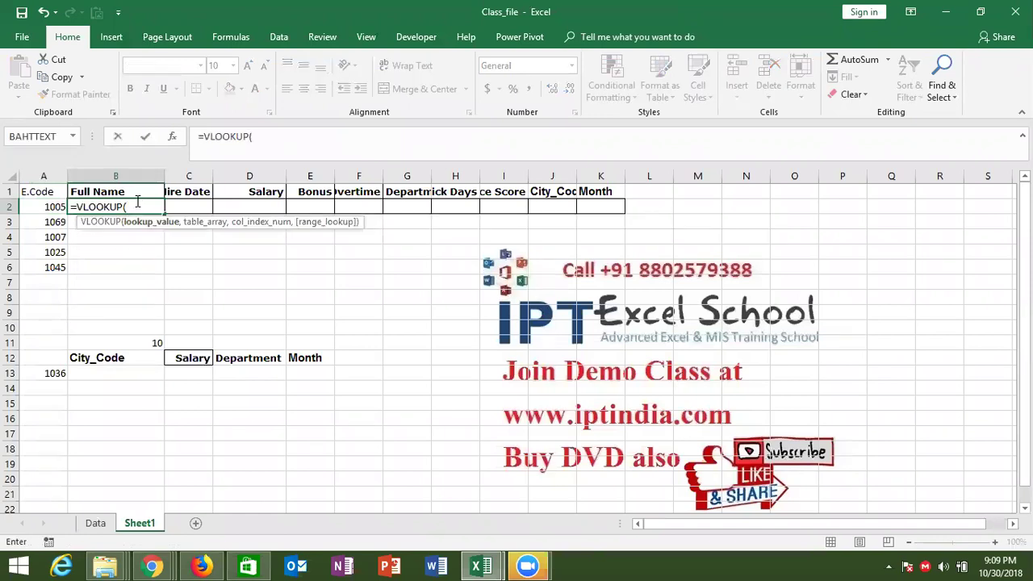
pyautogui.press('BackSpace')
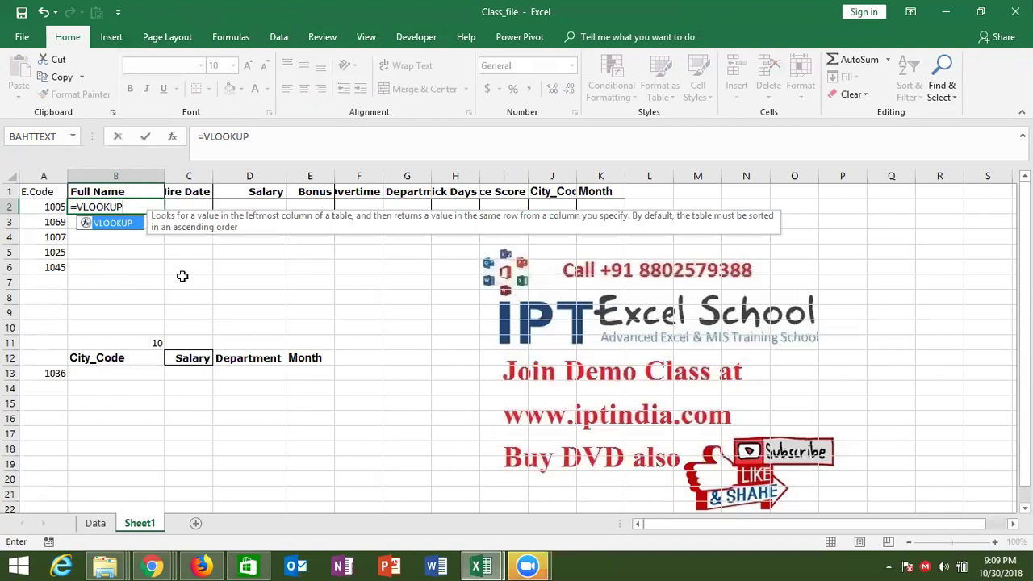
pyautogui.write('(')
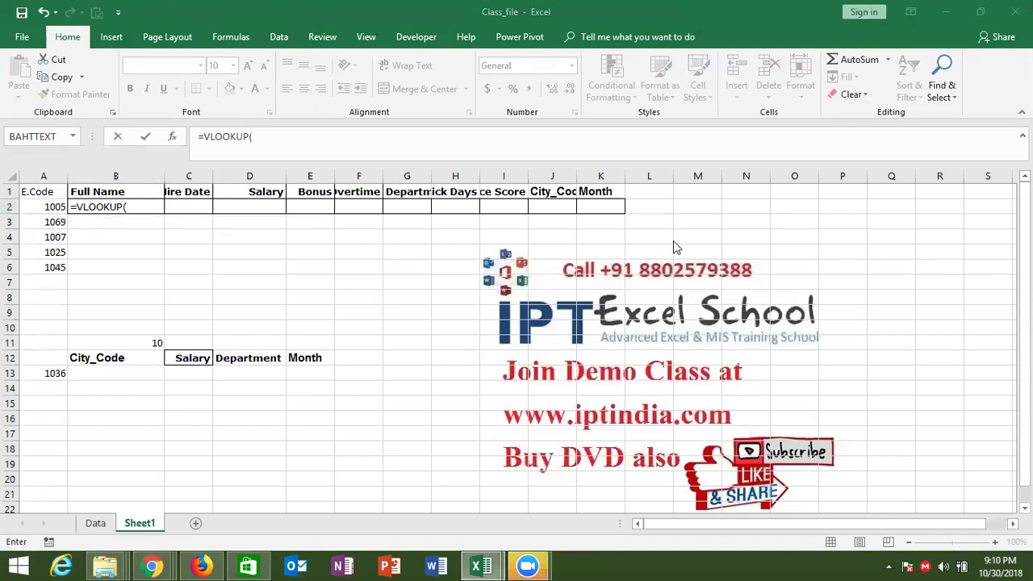
pyautogui.moveTo(49, 195); pyautogui.dragTo(48, 207)
pyautogui.click(48, 207)
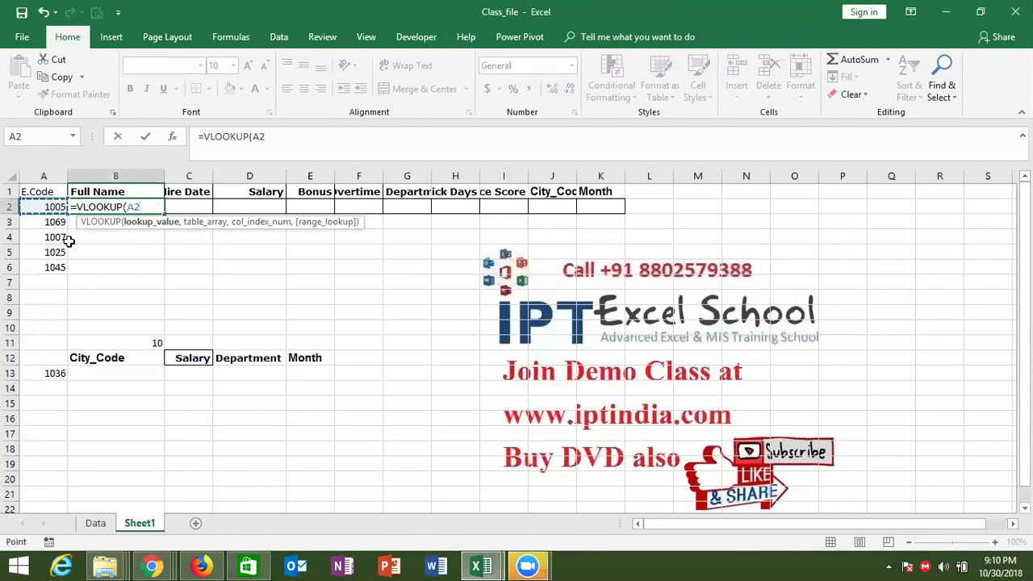
pyautogui.write(',')
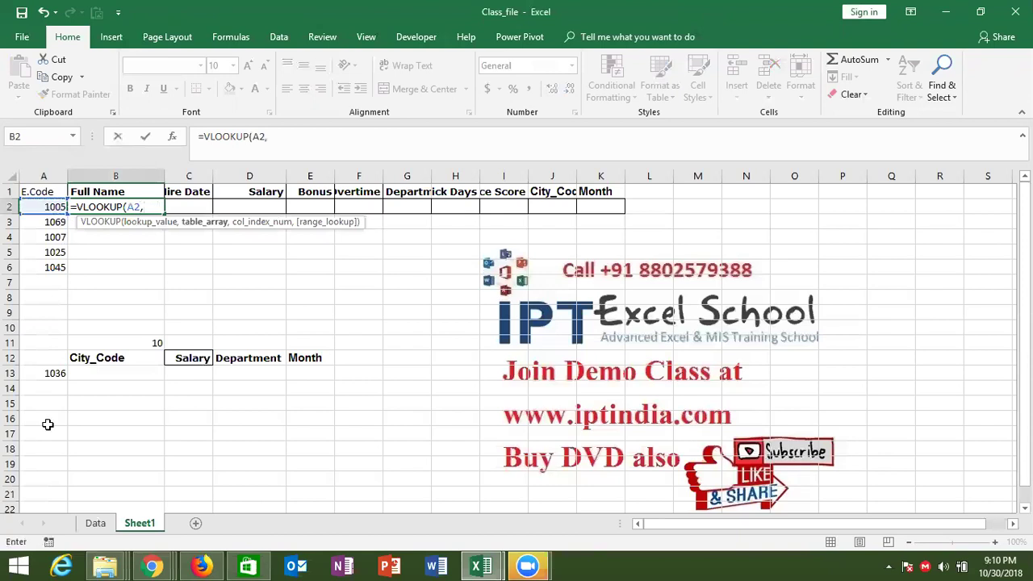
pyautogui.click(95, 523)
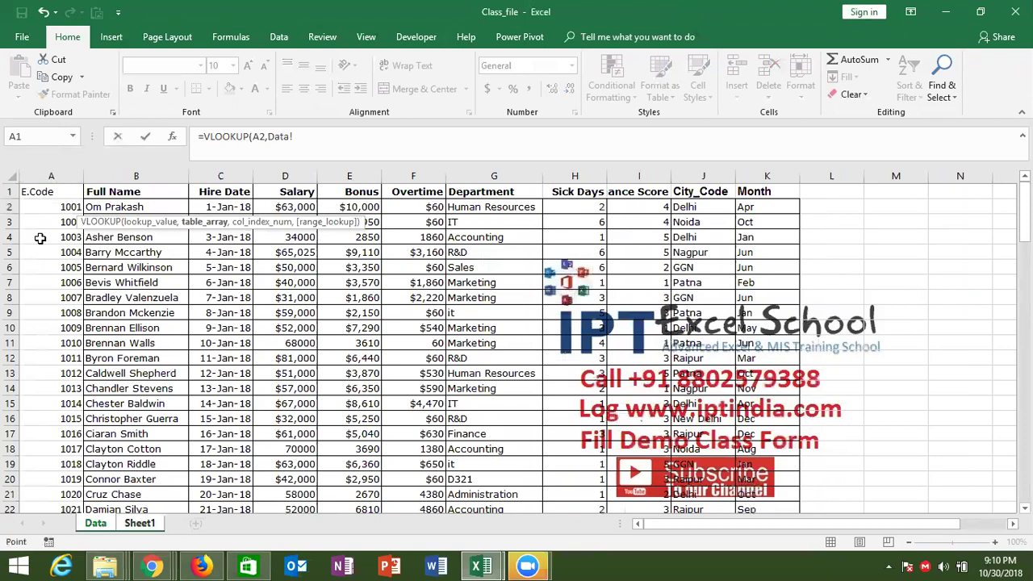
# Set the table array to Data!A:K and the column index to 2
pyautogui.click(63, 178)
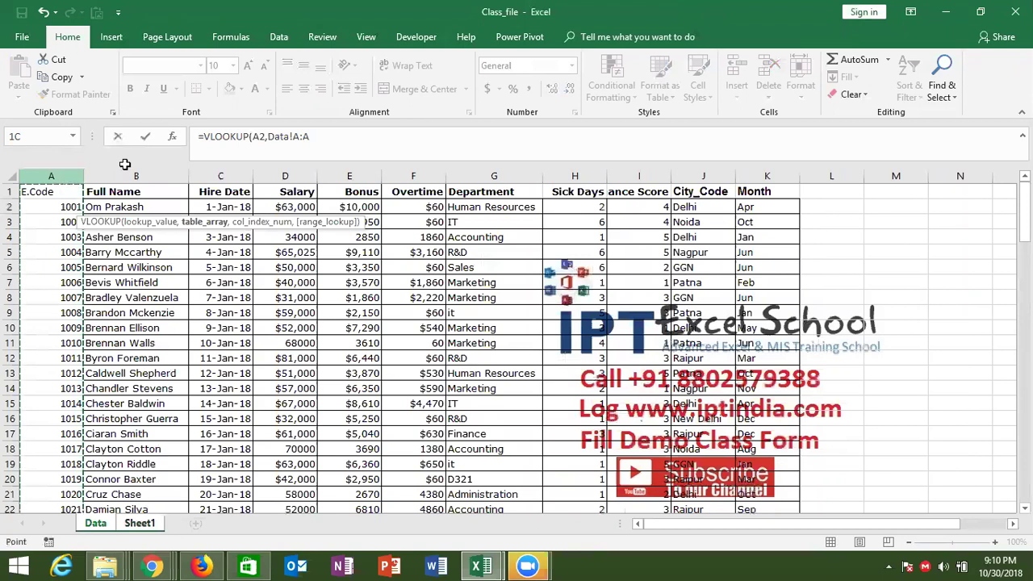
pyautogui.moveTo(125, 164); pyautogui.dragTo(735, 149)
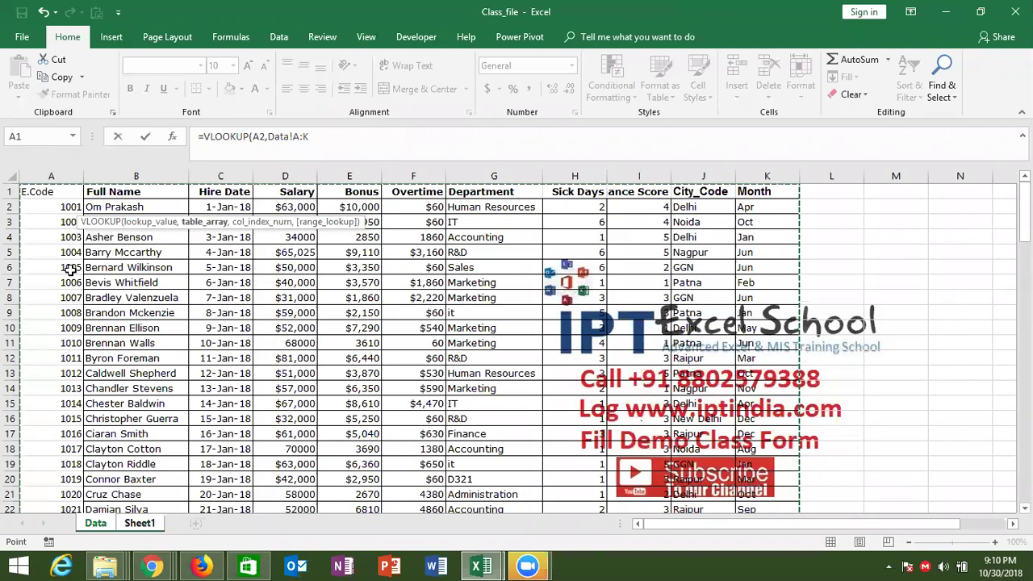
pyautogui.write(',')
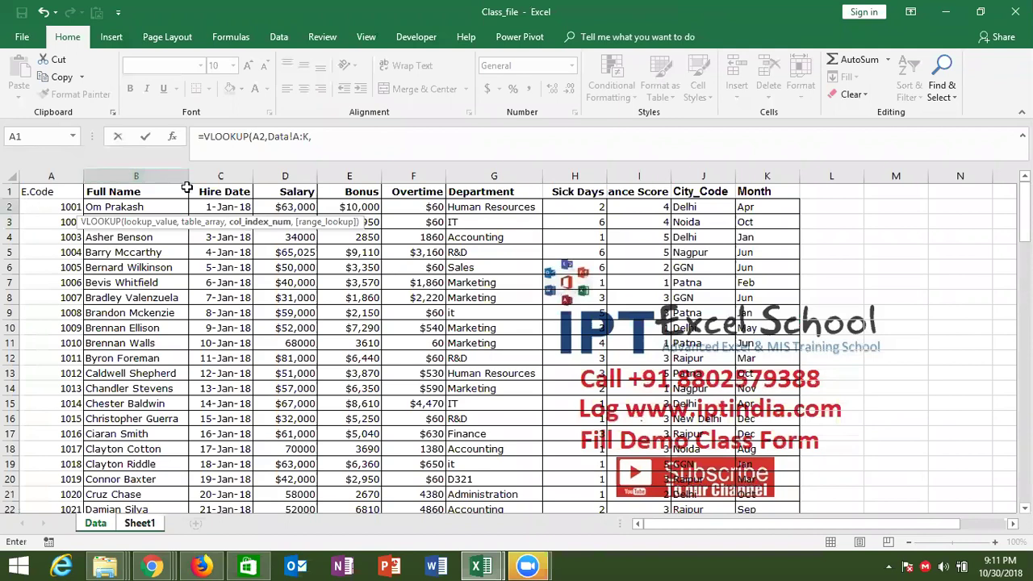
pyautogui.write('2,')
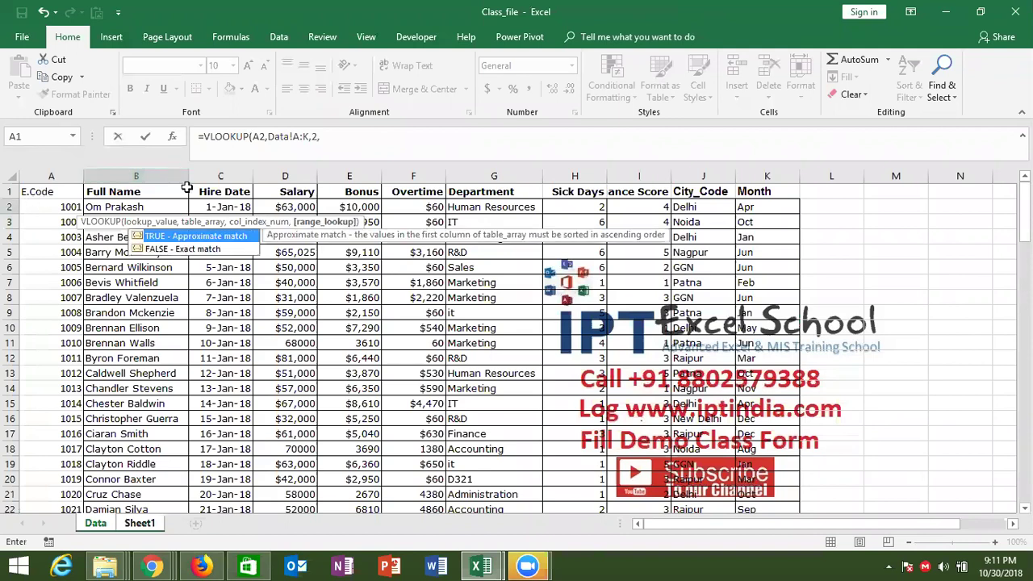
pyautogui.write('0')
# Set range_lookup to FALSE for an exact match
pyautogui.press('BackSpace')
pyautogui.write('RUE')
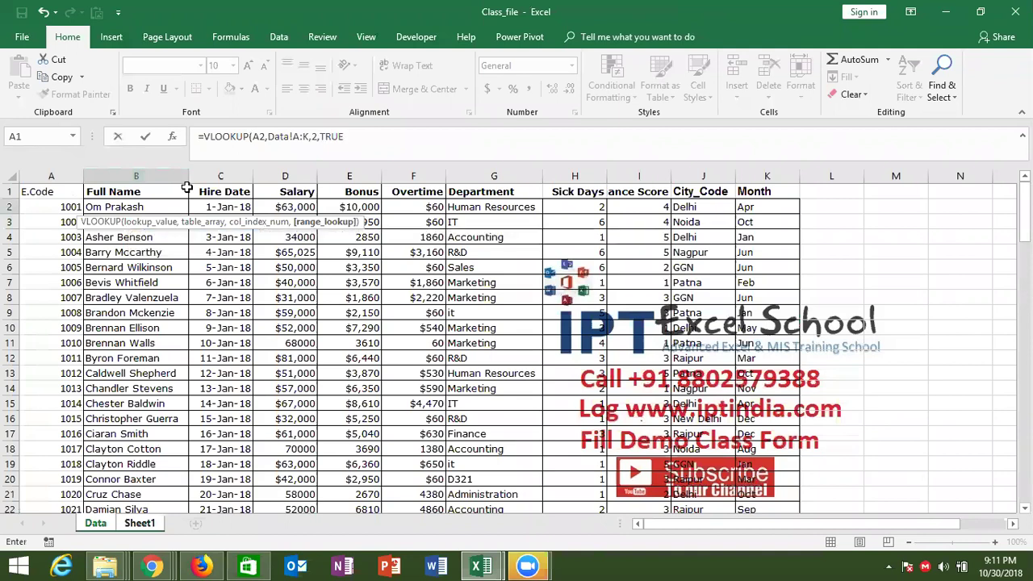
pyautogui.doubleClick(347, 136)
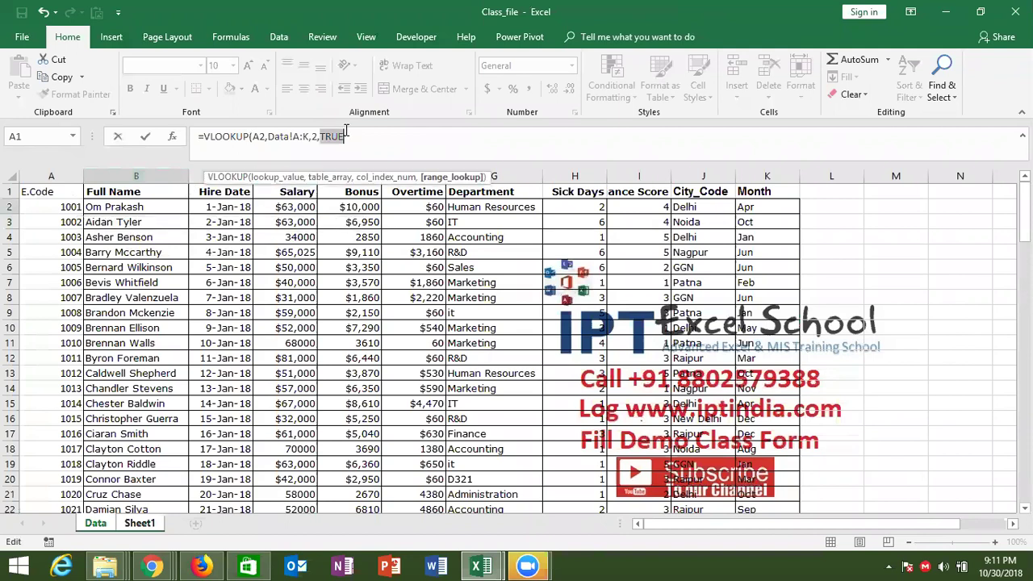
pyautogui.write('false')
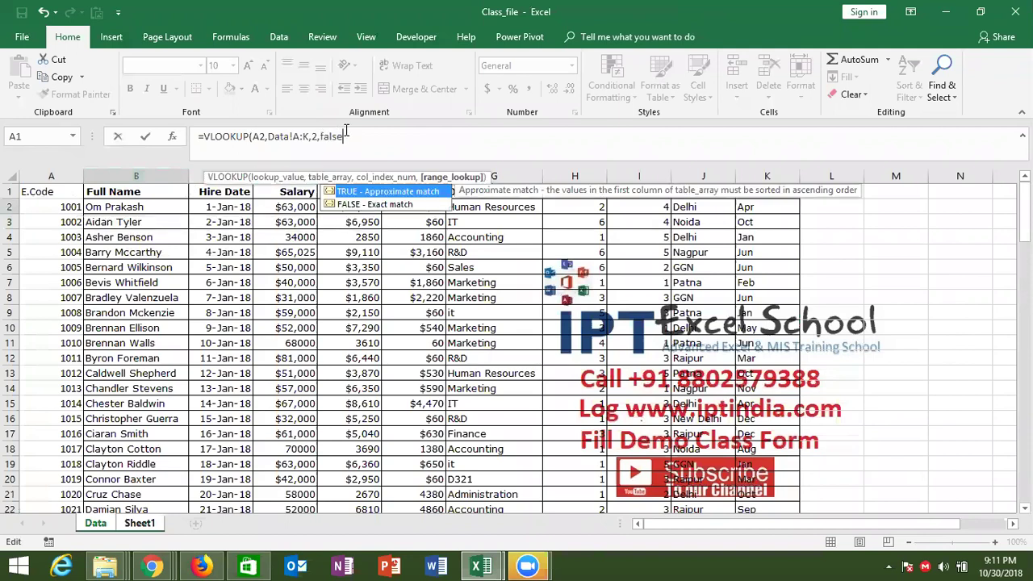
pyautogui.hotkey('ctrl', 'z')
pyautogui.press('BackSpace')
pyautogui.press('Down')
pyautogui.press('Tab')
# Finish B2's formula =VLOOKUP(A2,Data!A:K,2,FALSE) with the closing parenthesis
pyautogui.write(')')
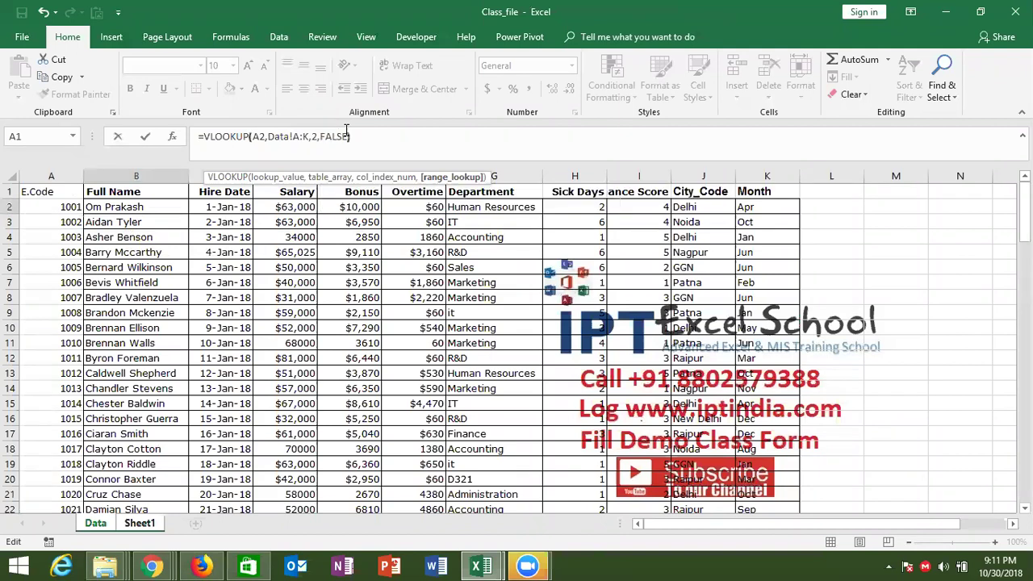
pyautogui.press('Return')
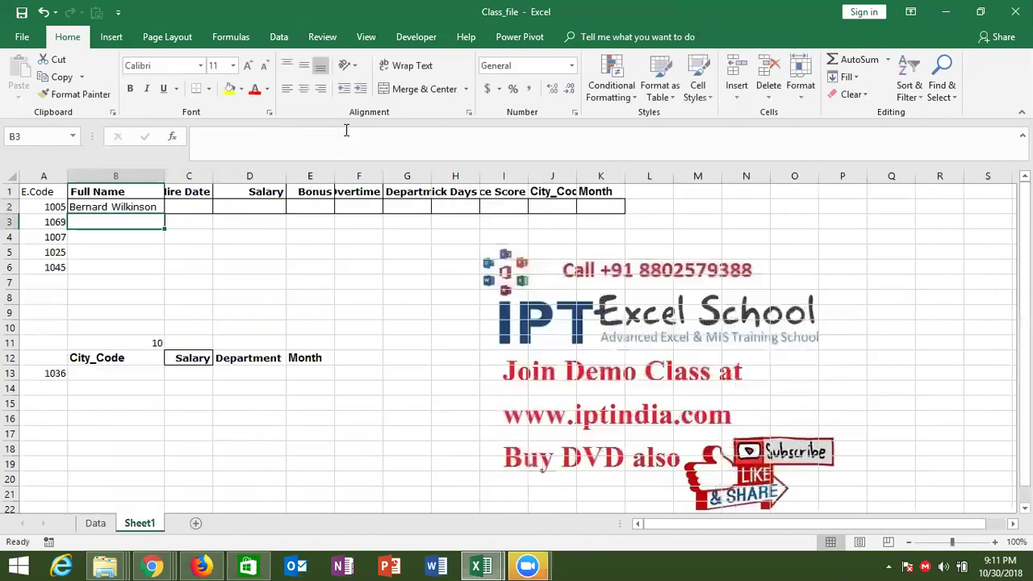
pyautogui.press('Up')
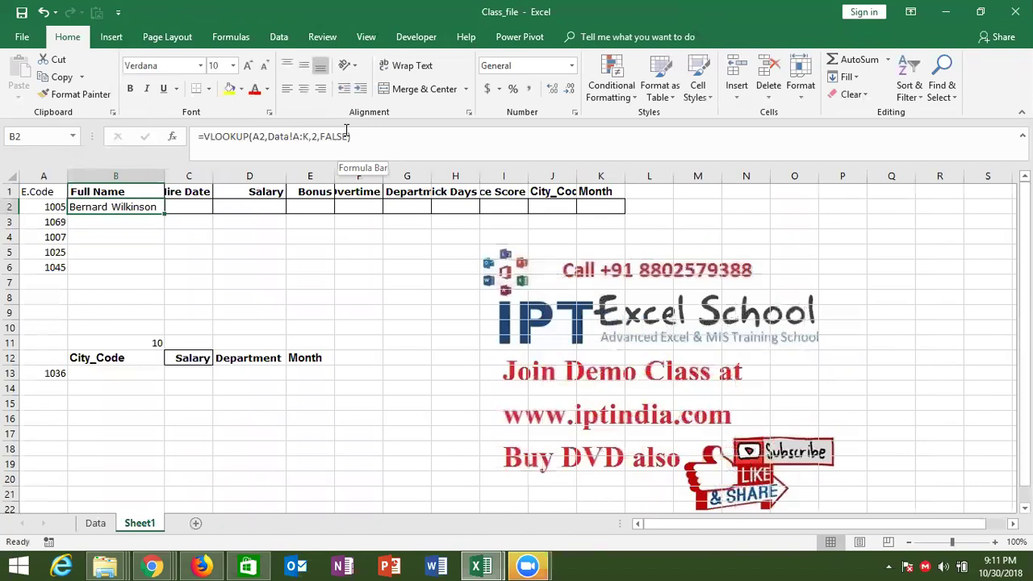
pyautogui.press('Right')
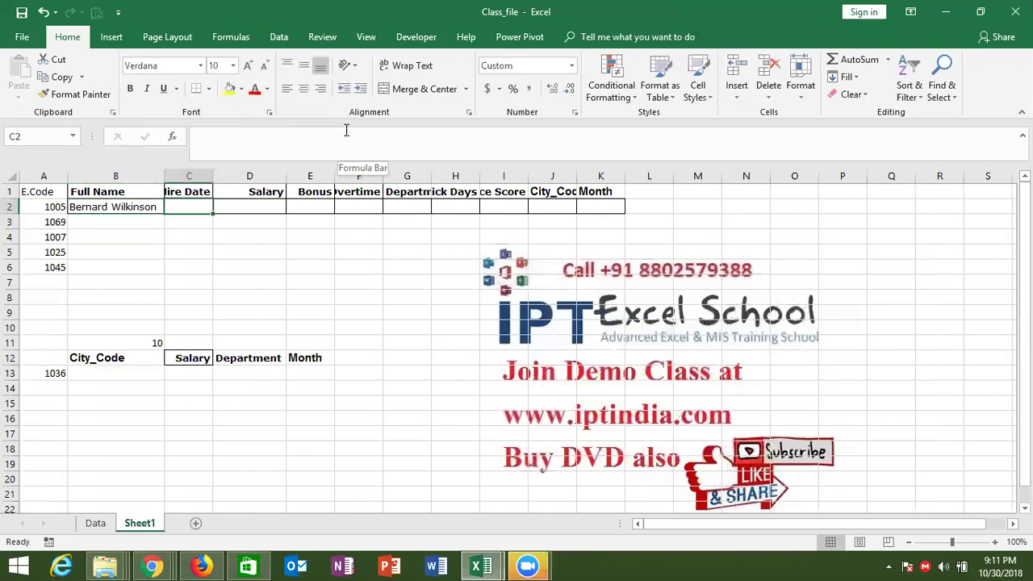
# Enter =VLOOKUP(A2,Data!A:K,3,0) in C2 to return hire date 5-Jan-18
pyautogui.write('=vl')
pyautogui.press('Tab')
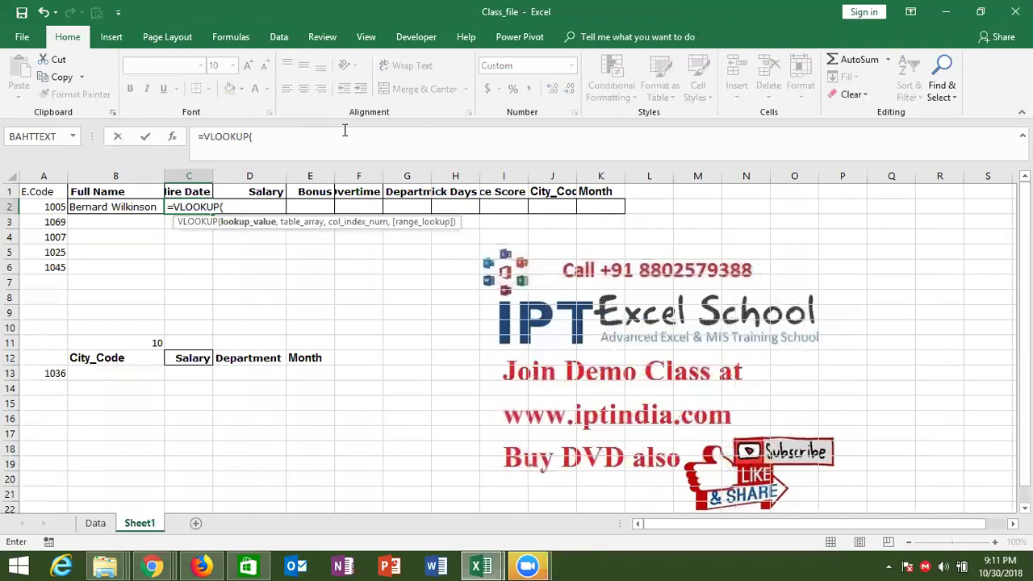
pyautogui.click(58, 207)
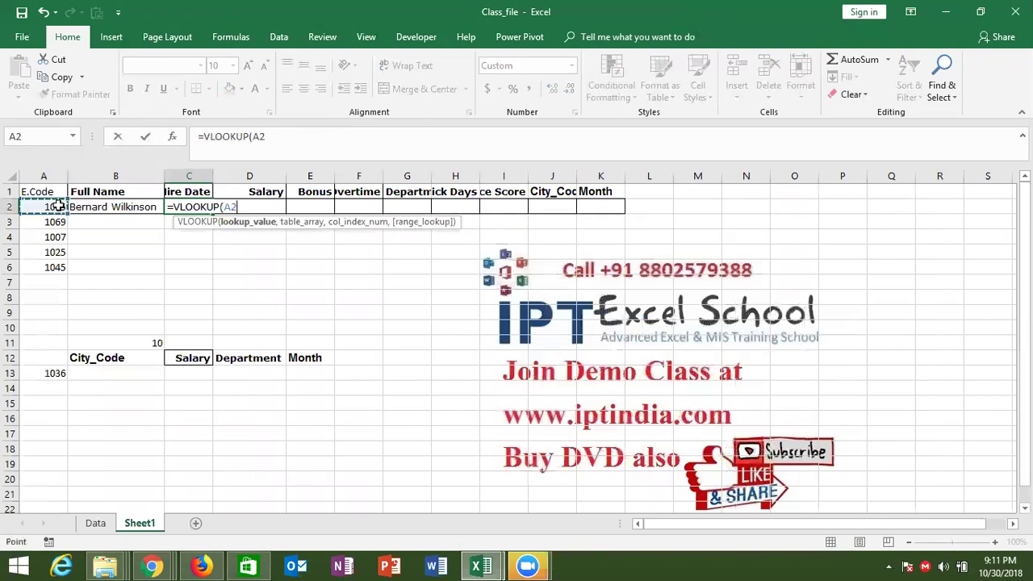
pyautogui.write(',')
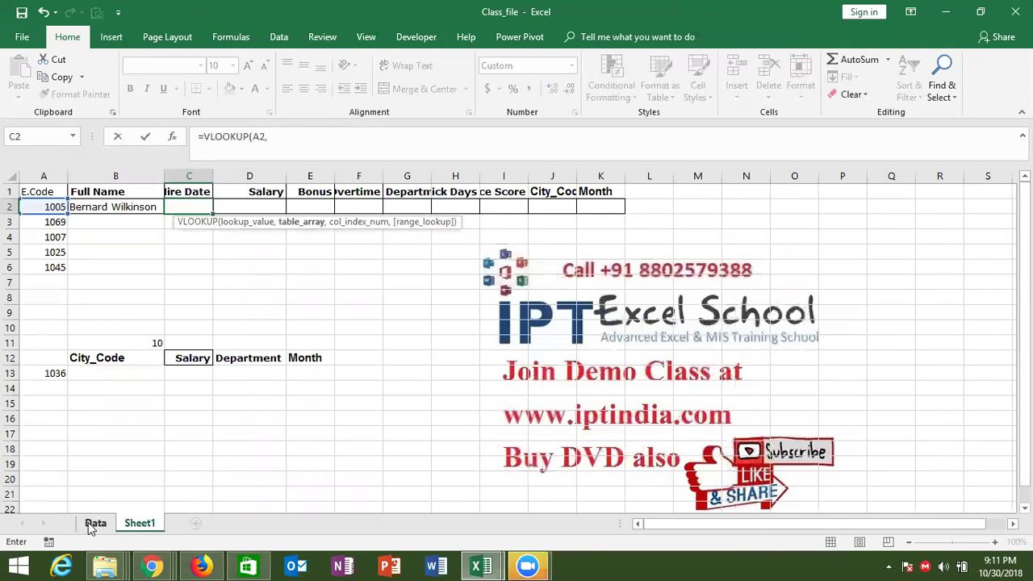
pyautogui.click(90, 523)
pyautogui.click(50, 176)
pyautogui.keyDown('shift'); pyautogui.click(753, 168); pyautogui.keyUp('shift')
pyautogui.write(',')
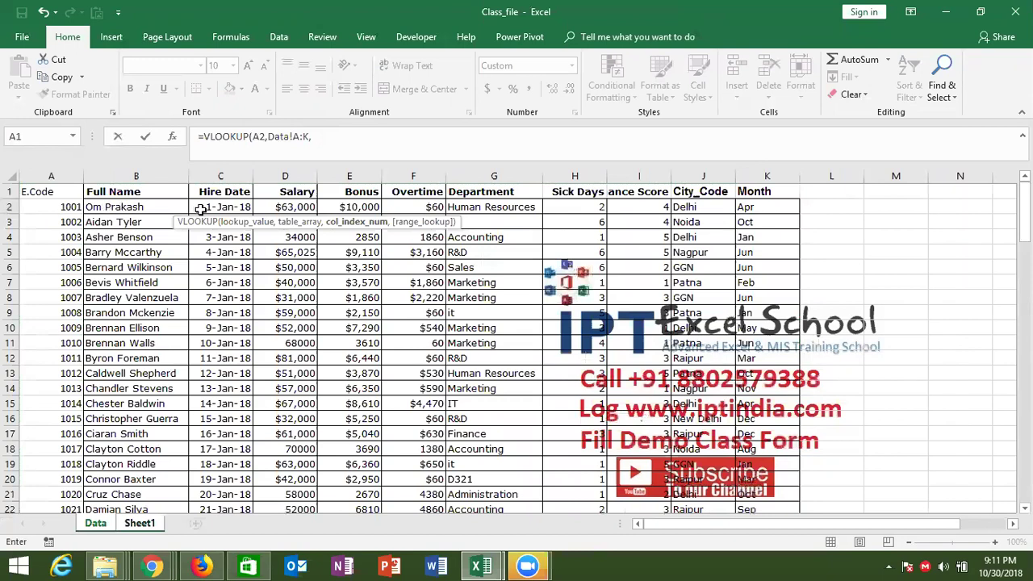
pyautogui.write('3,')
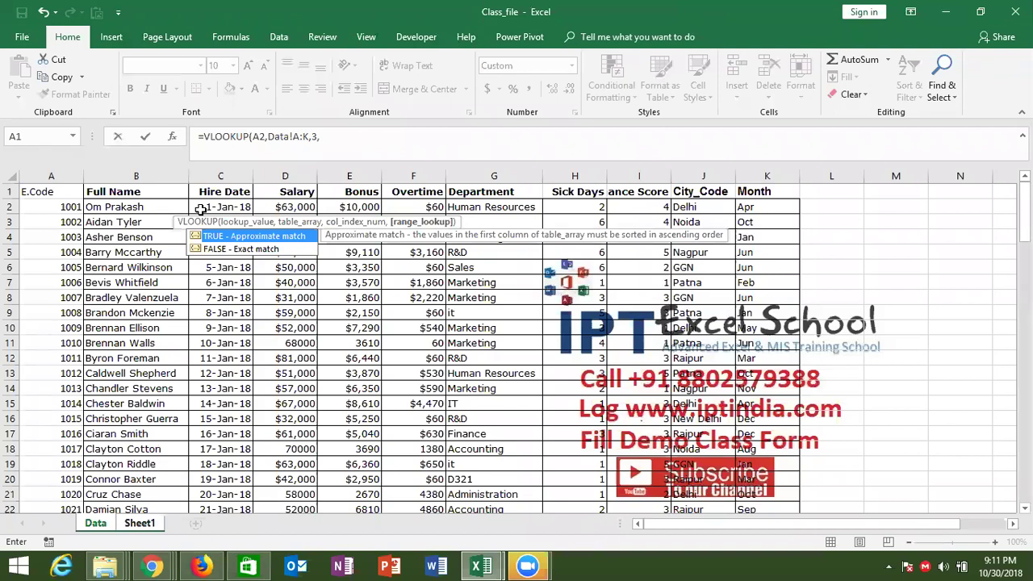
pyautogui.write('0')
pyautogui.write(')')
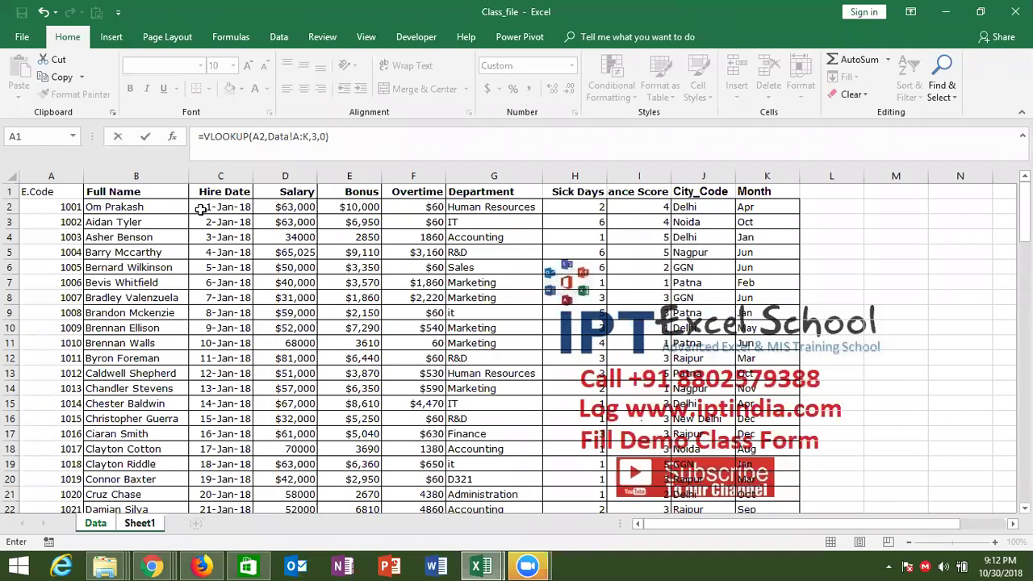
pyautogui.press('Return')
pyautogui.click(200, 209)
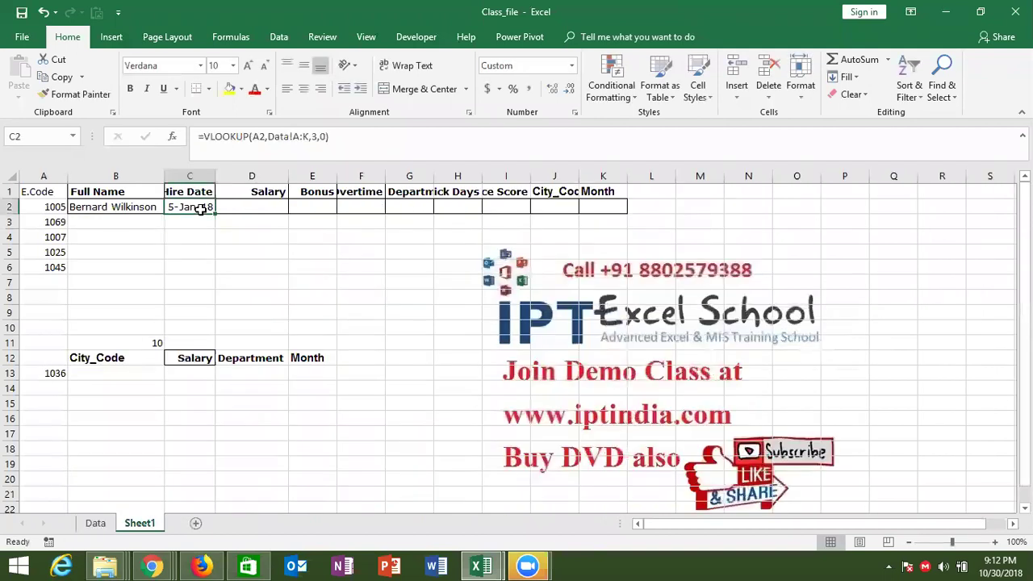
pyautogui.press('Right')
# Enter =VLOOKUP(A2,Data!A:K,4,0) in D2 to return the $50,000 salary
pyautogui.write('=VLOOKUP(')
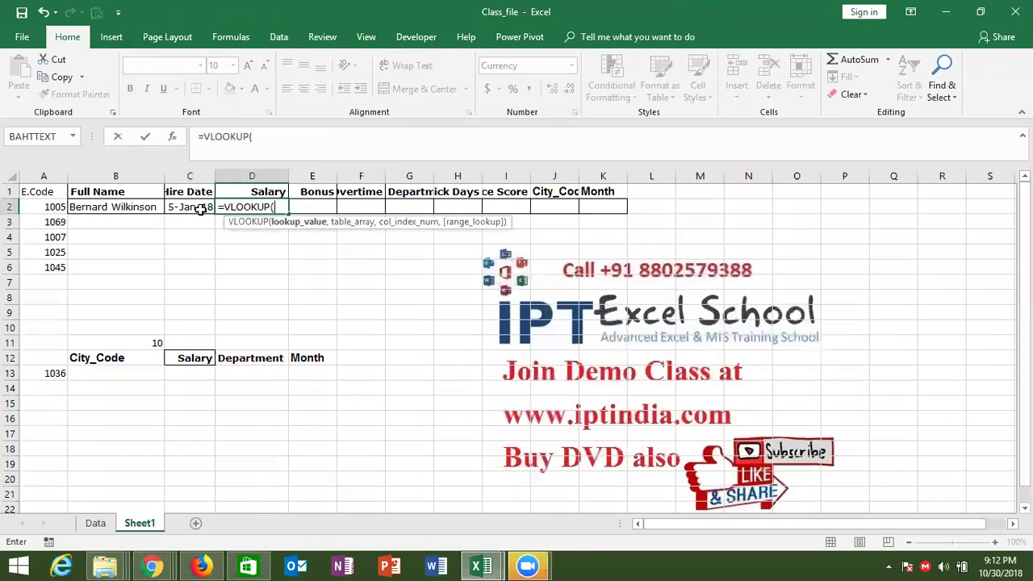
pyautogui.click(200, 208)
pyautogui.click(44, 206)
pyautogui.write(',')
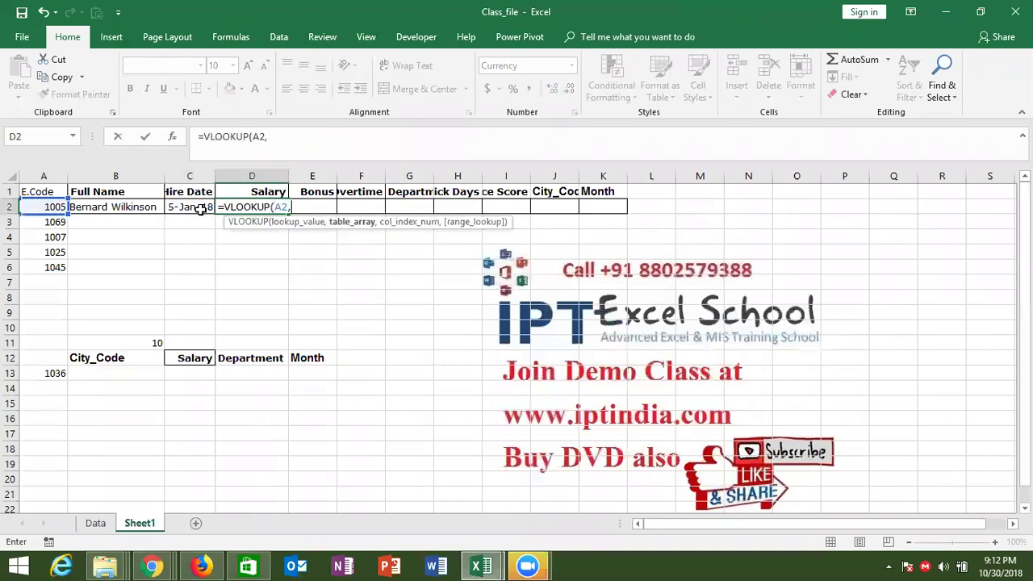
pyautogui.click(96, 523)
pyautogui.moveTo(55, 175); pyautogui.dragTo(767, 175)
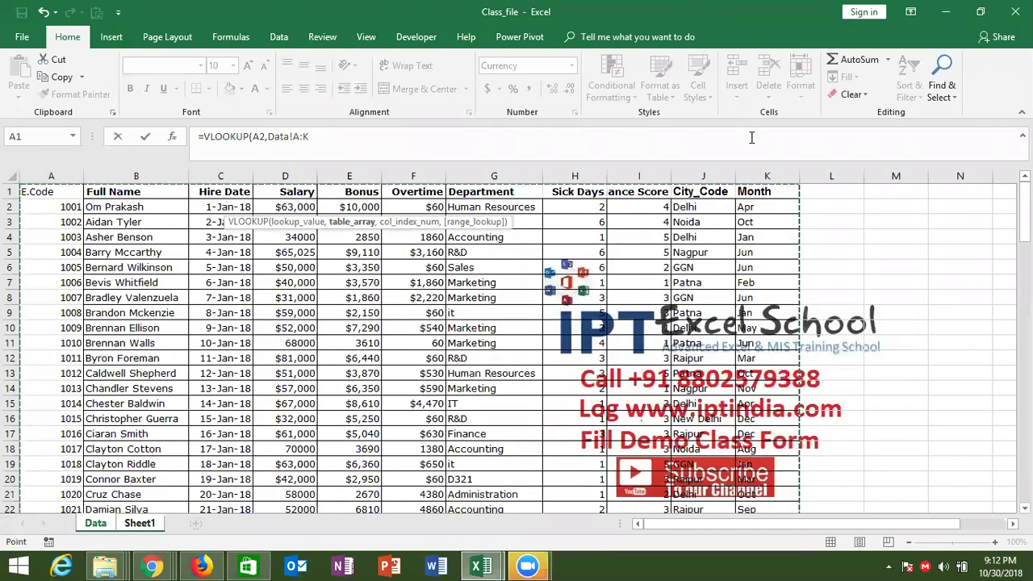
pyautogui.write(',')
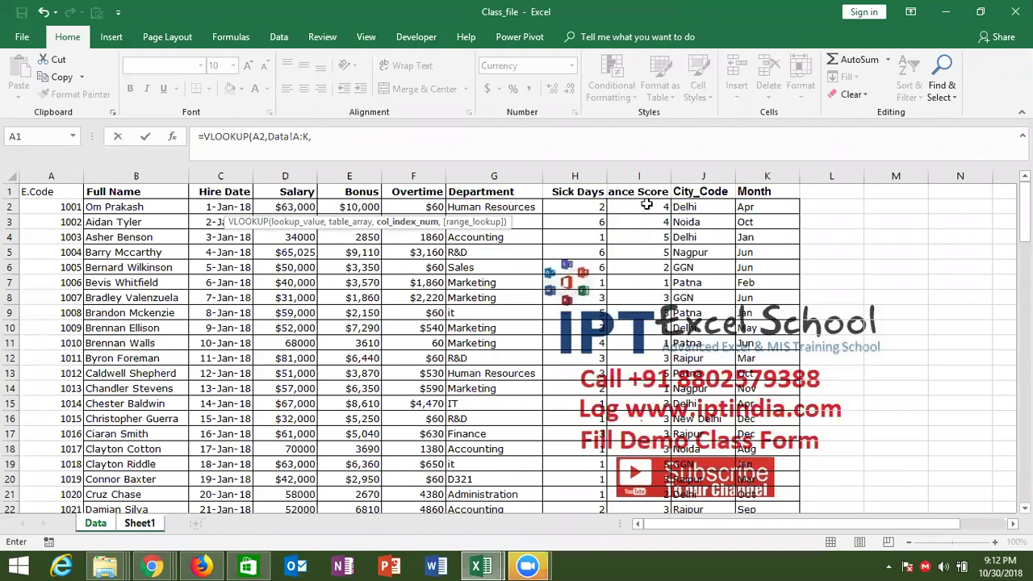
pyautogui.write('4,0')
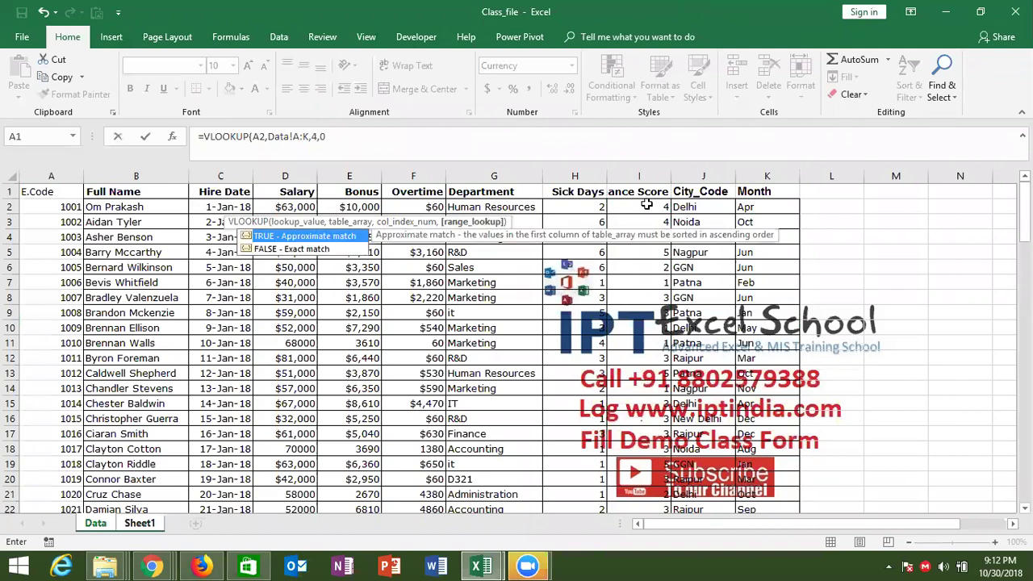
pyautogui.press('Return')
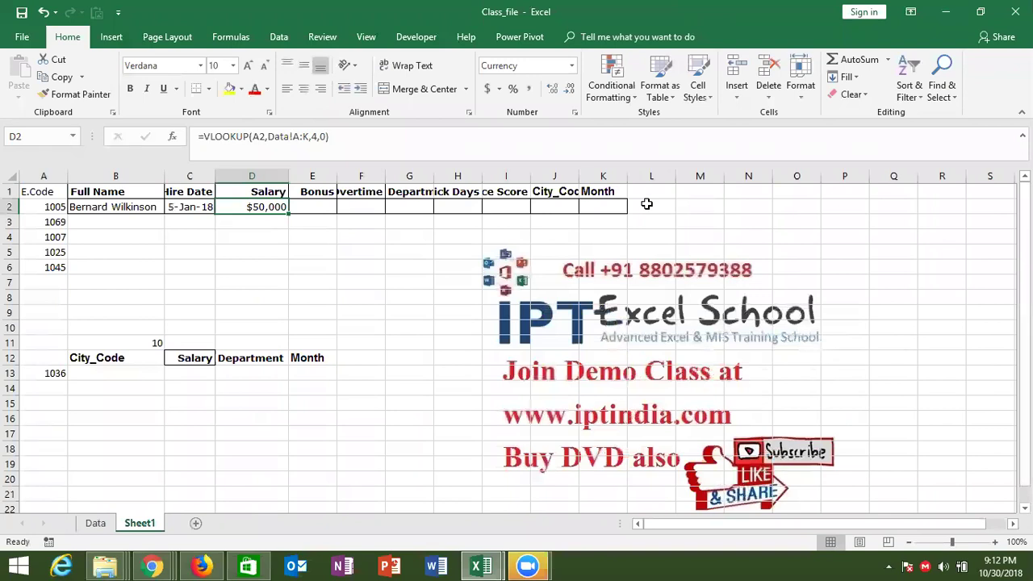
# Test copying B2's formula into C2, check its references, and revert C2
pyautogui.click(101, 205)
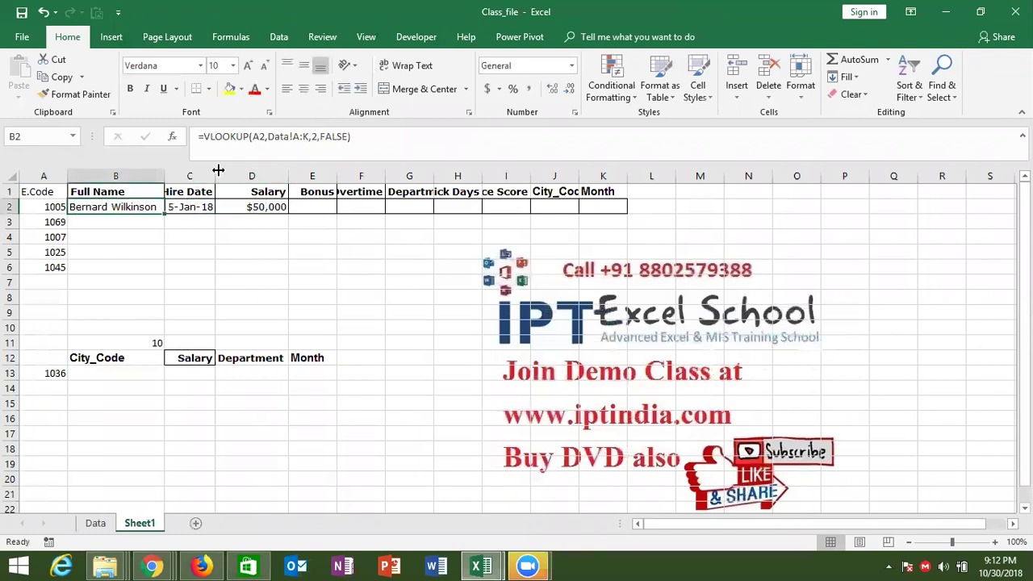
pyautogui.click(258, 139)
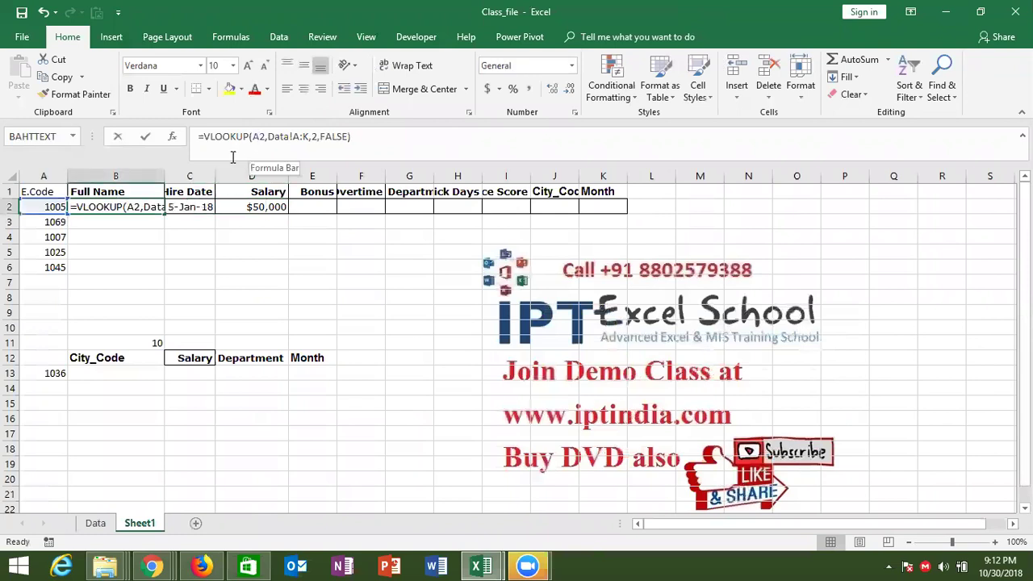
pyautogui.press('Escape')
pyautogui.moveTo(164, 214); pyautogui.dragTo(201, 207)
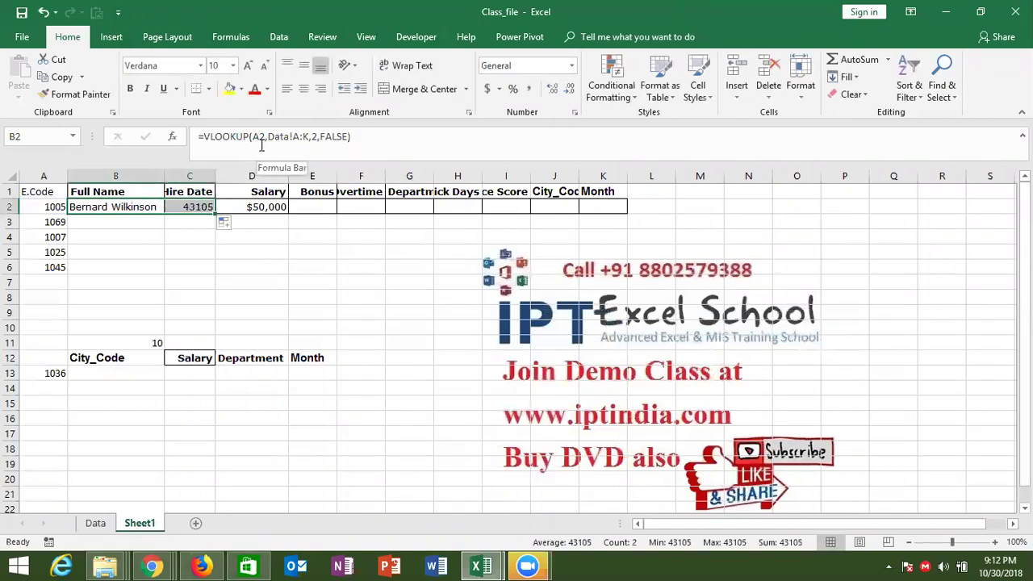
pyautogui.doubleClick(199, 208)
pyautogui.doubleClick(199, 207)
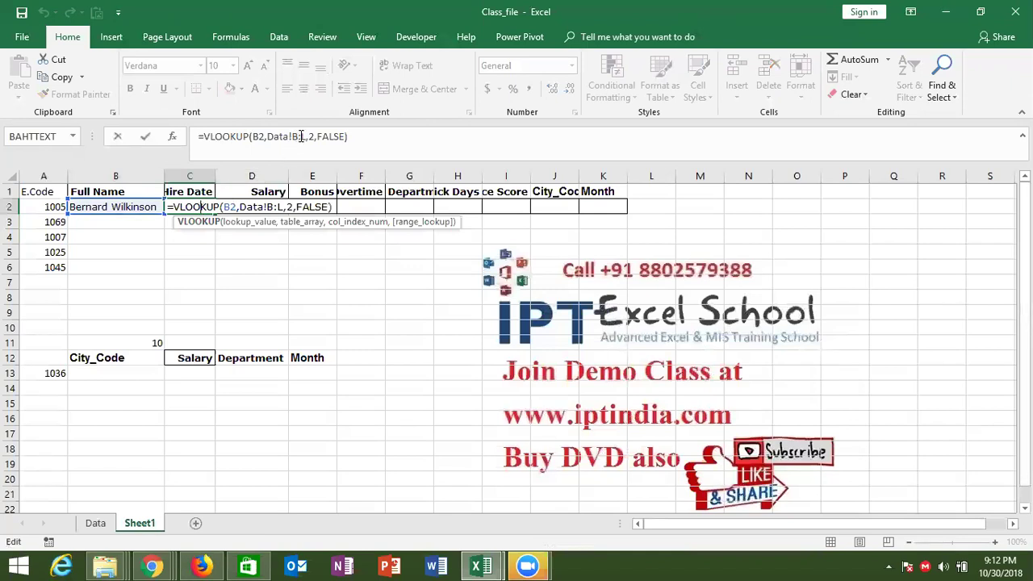
pyautogui.hotkey('ctrl', 'Return')
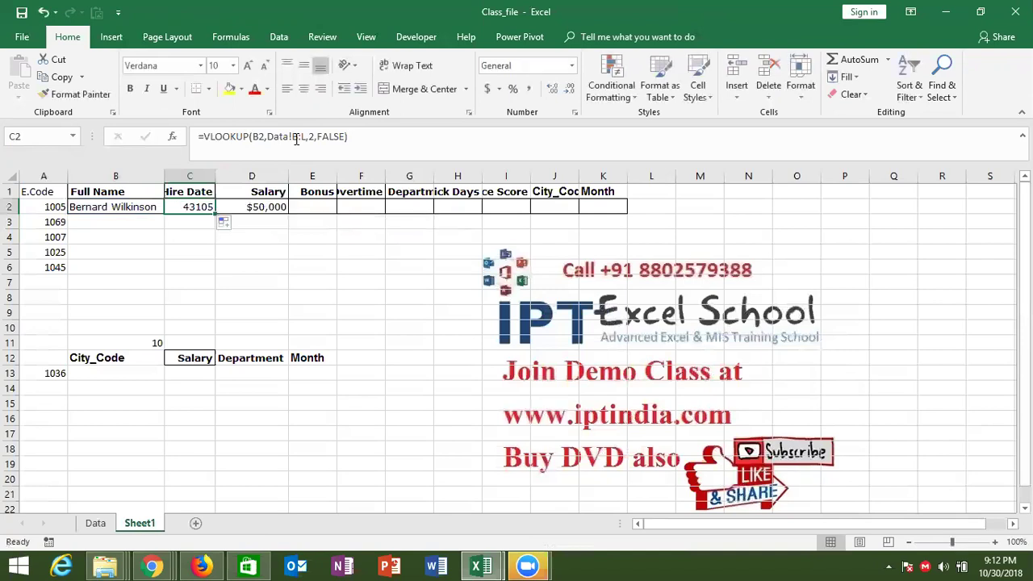
pyautogui.hotkey('ctrl', 'shift', '3')
pyautogui.press('Left')
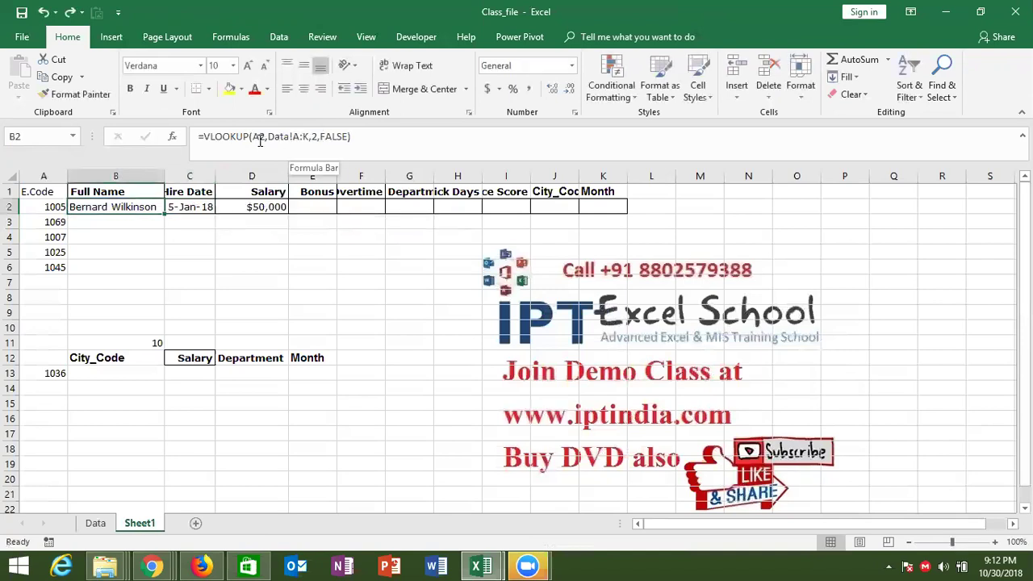
# Lock B2's references to $A2 and Data!$A:$K, copy it, and select the row 2 targets
pyautogui.click(254, 137)
pyautogui.write('$')
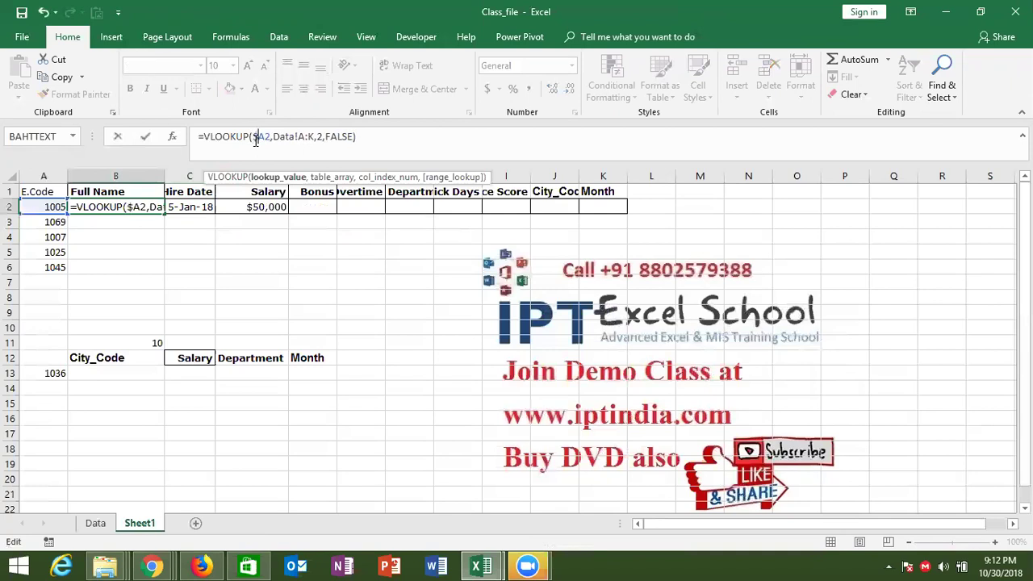
pyautogui.click(308, 138)
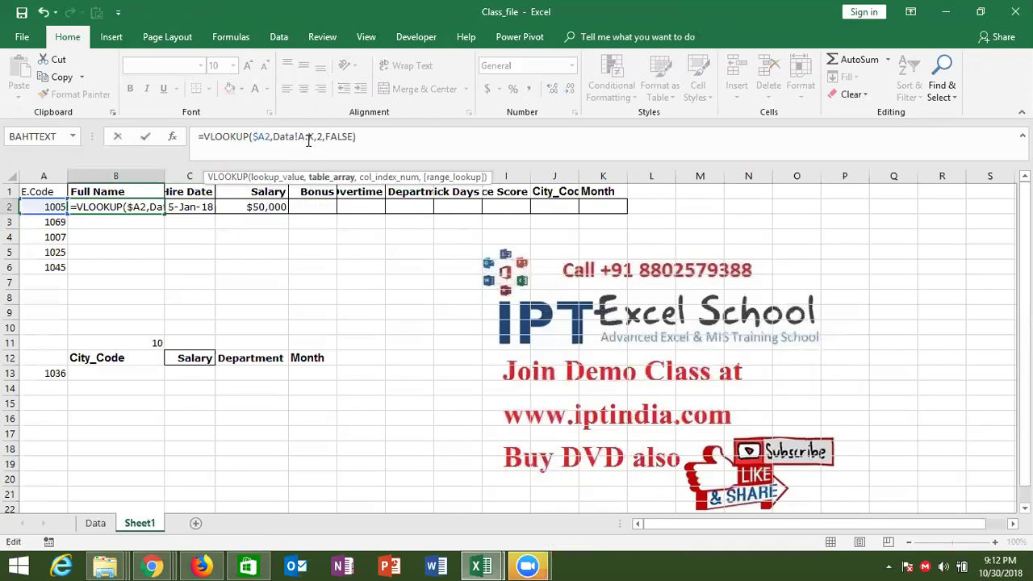
pyautogui.press('F4')
pyautogui.hotkey('ctrl', 'Return')
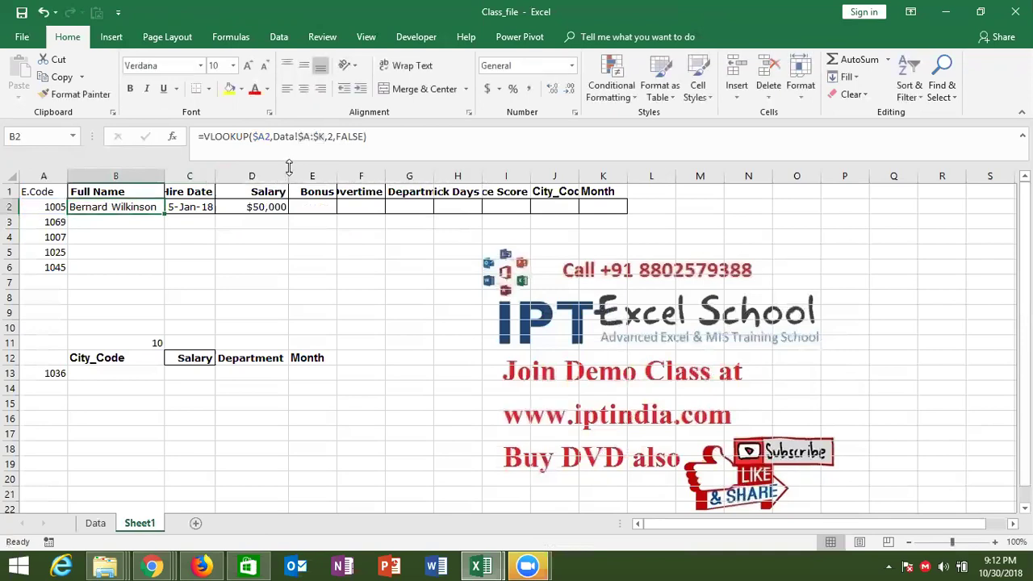
pyautogui.hotkey('ctrl', 'c')
pyautogui.hotkey('shift', 'Right')
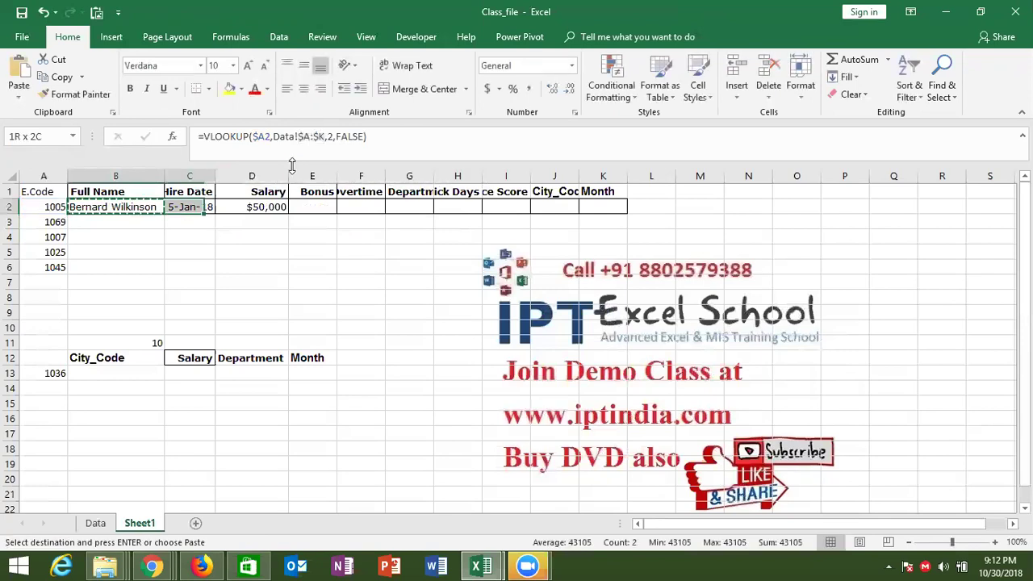
pyautogui.hotkey('shift', 'Right')
pyautogui.hotkey('shift', 'Right')
pyautogui.hotkey('shift', 'Right')
pyautogui.hotkey('shift', 'Right')
pyautogui.hotkey('shift', 'Right')
pyautogui.hotkey('shift', 'Right')
pyautogui.hotkey('shift', 'Right')
# Paste the locked formula across C2:K2 and set column numbers 3 and 4 in C2 and D2
pyautogui.hotkey('ctrl', 'v')
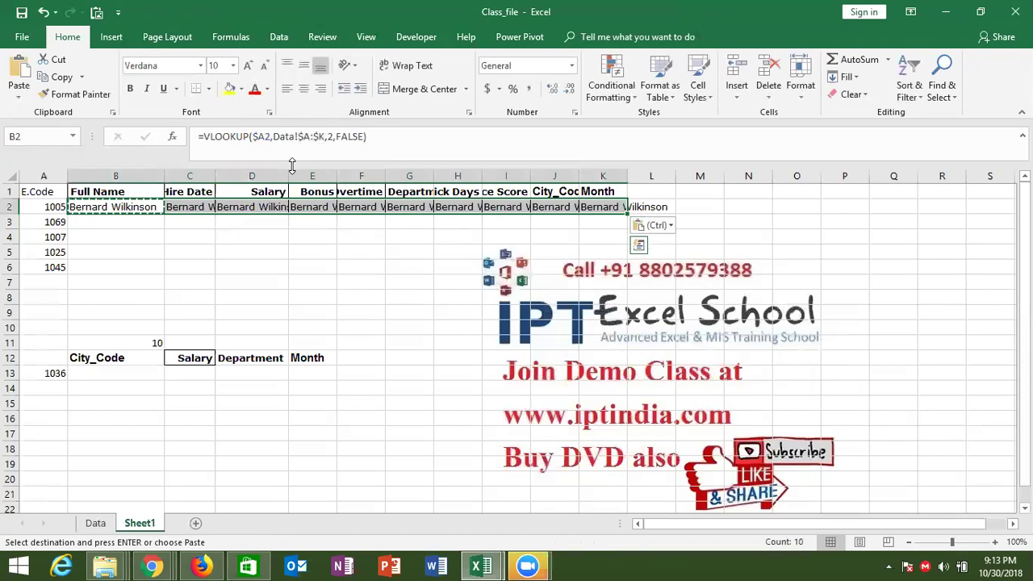
pyautogui.press('BackSpace')
pyautogui.press('Escape')
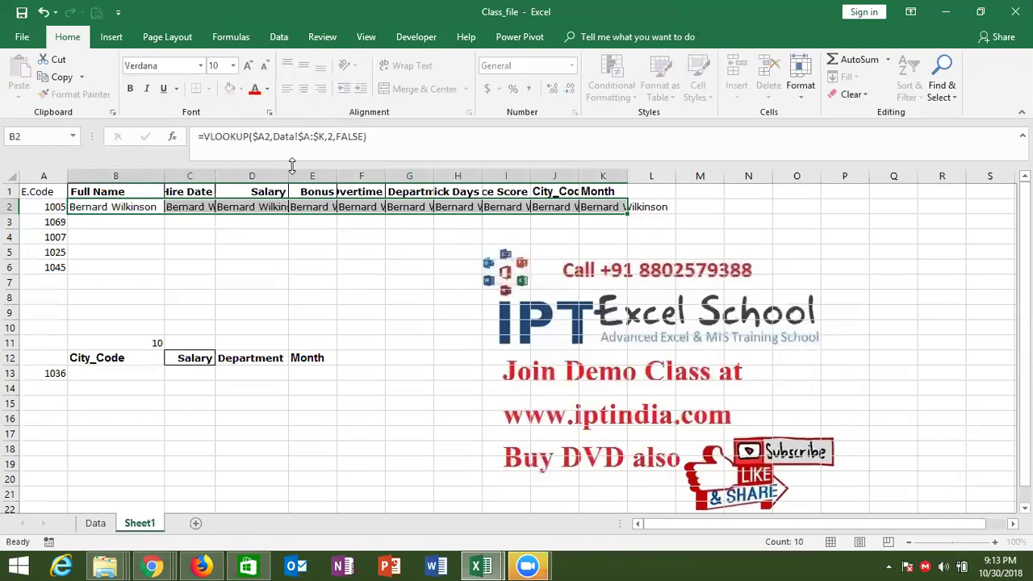
pyautogui.press('Right')
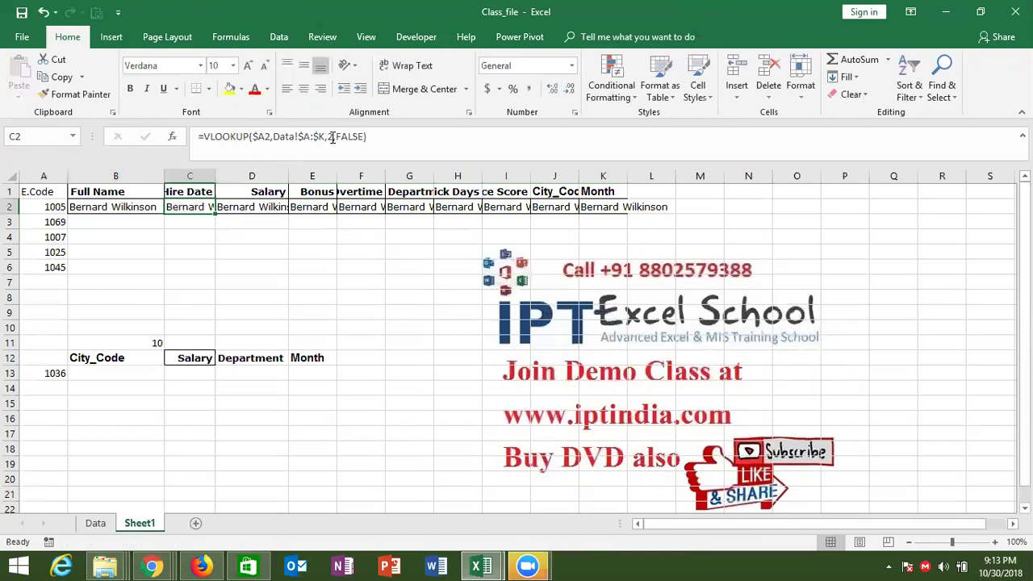
pyautogui.click(332, 137)
pyautogui.click(332, 138)
pyautogui.press('BackSpace')
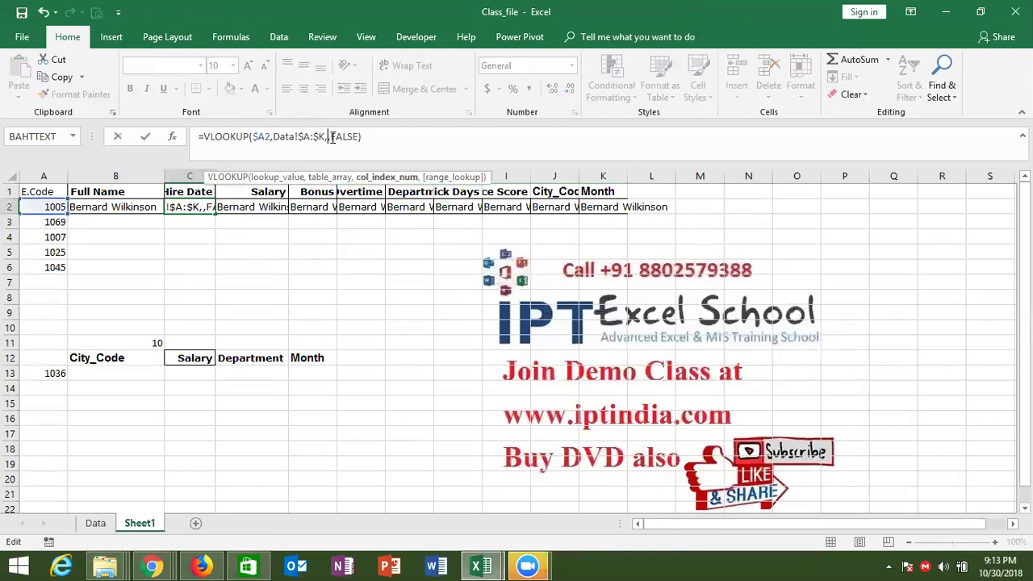
pyautogui.write('3')
pyautogui.press('Tab')
pyautogui.click(331, 137)
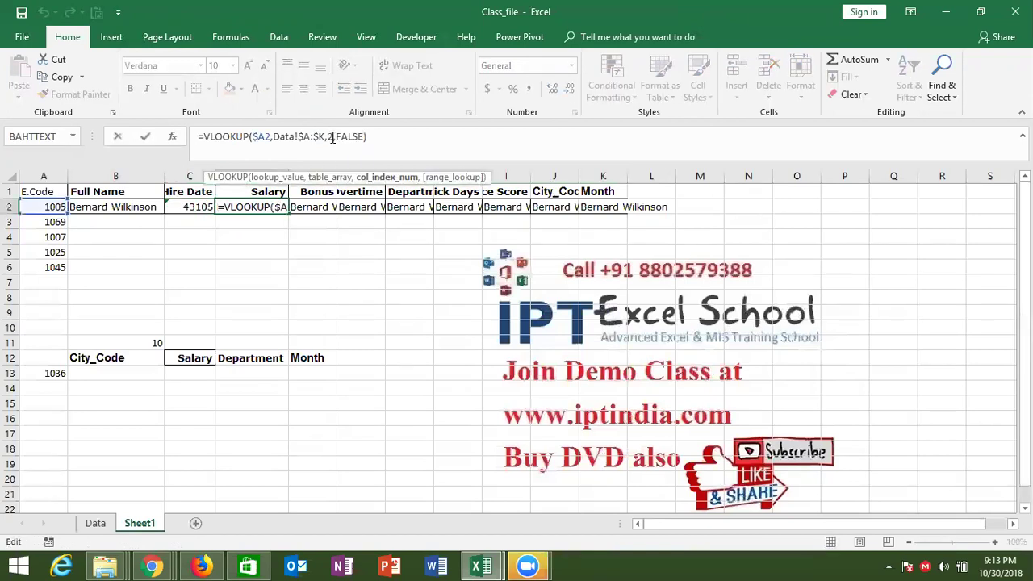
pyautogui.press('BackSpace')
pyautogui.write('4')
pyautogui.press('Tab')
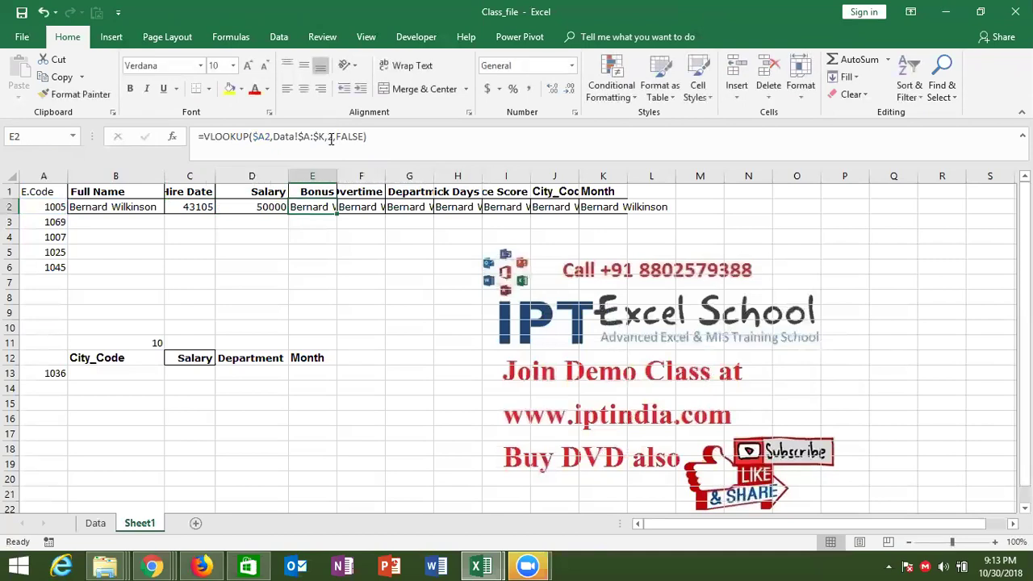
# Set column numbers 5, 6 and 7 in E2, F2 and G2 for bonus, overtime and department
pyautogui.click(331, 137)
pyautogui.press('BackSpace')
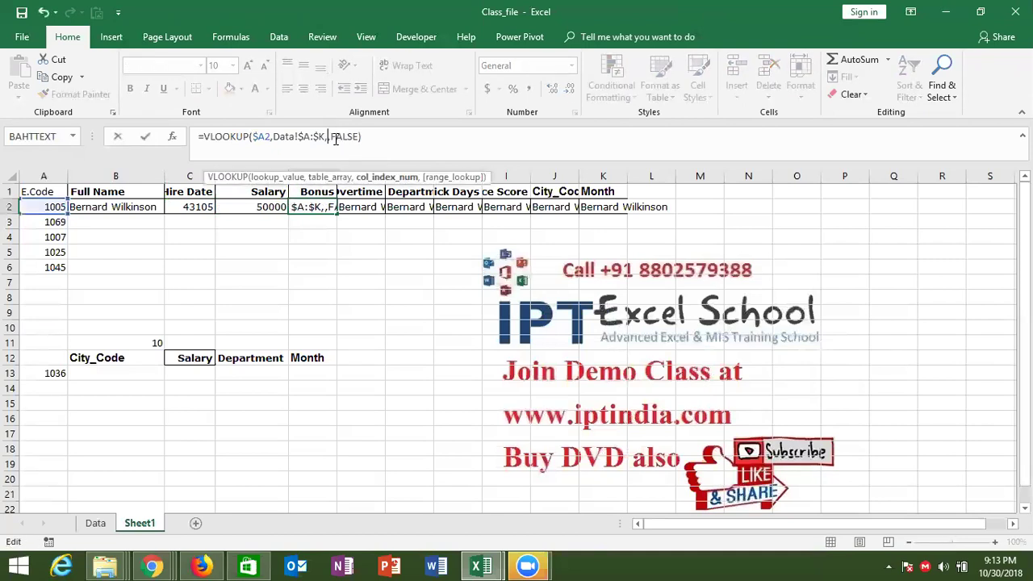
pyautogui.write('5')
pyautogui.press('Tab')
pyautogui.click(330, 137)
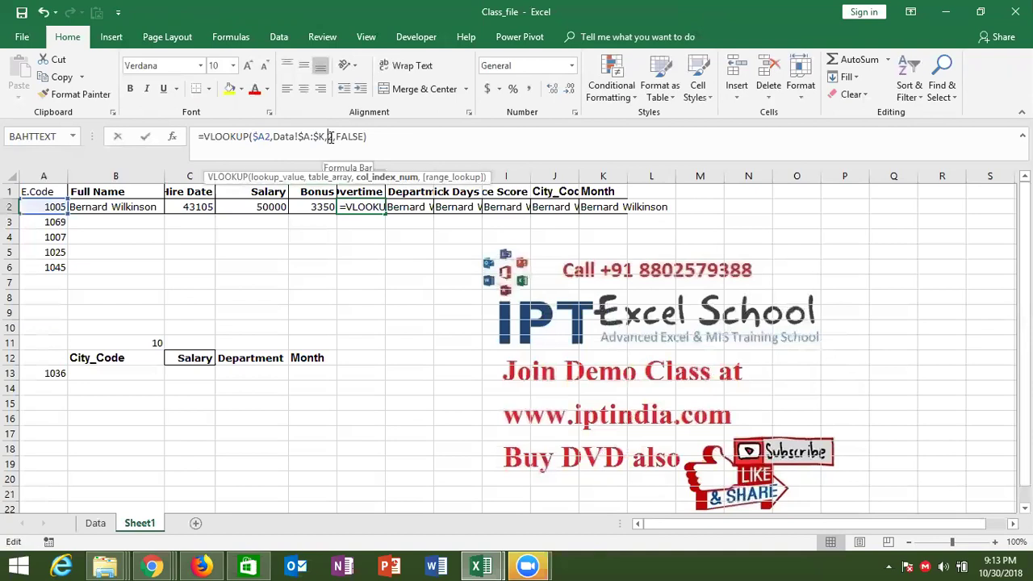
pyautogui.press('BackSpace')
pyautogui.write('6')
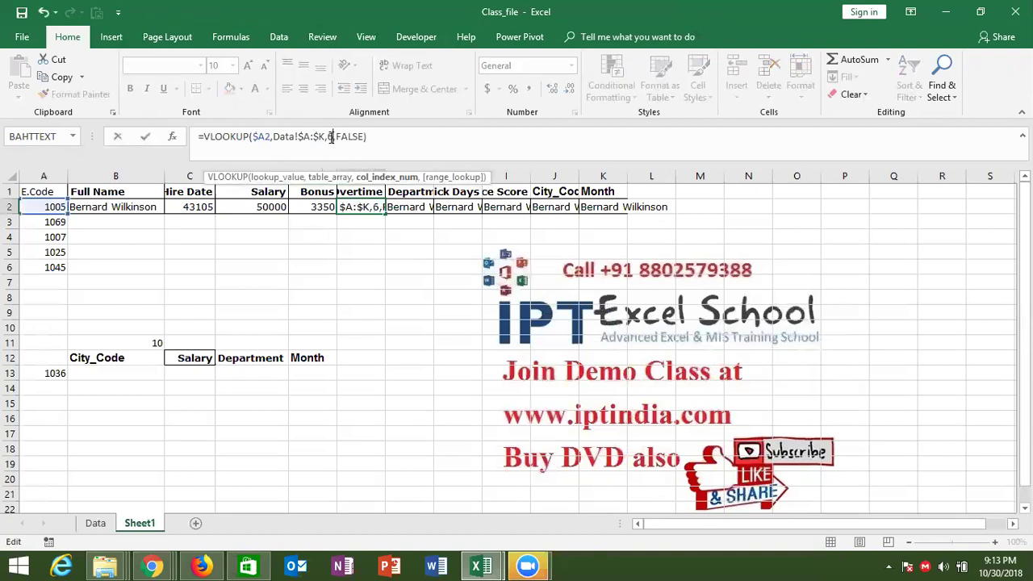
pyautogui.press('Tab')
pyautogui.click(331, 137)
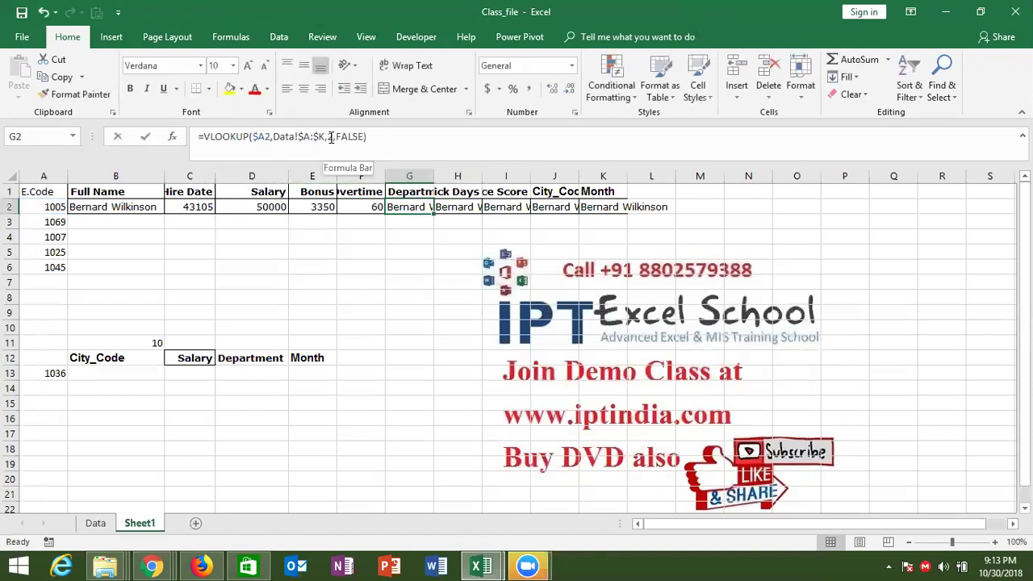
pyautogui.press('BackSpace')
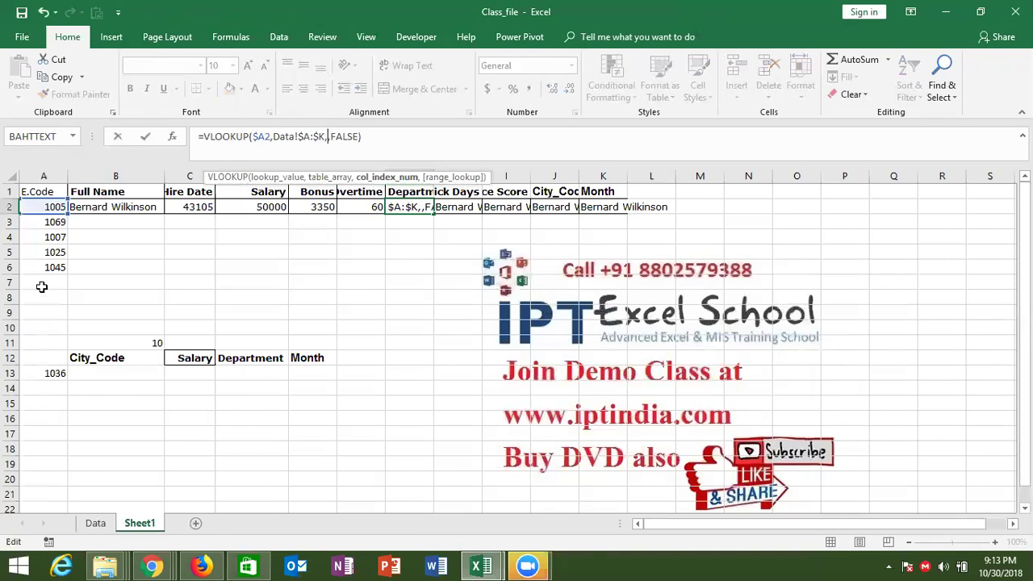
pyautogui.write('7')
pyautogui.press('Tab')
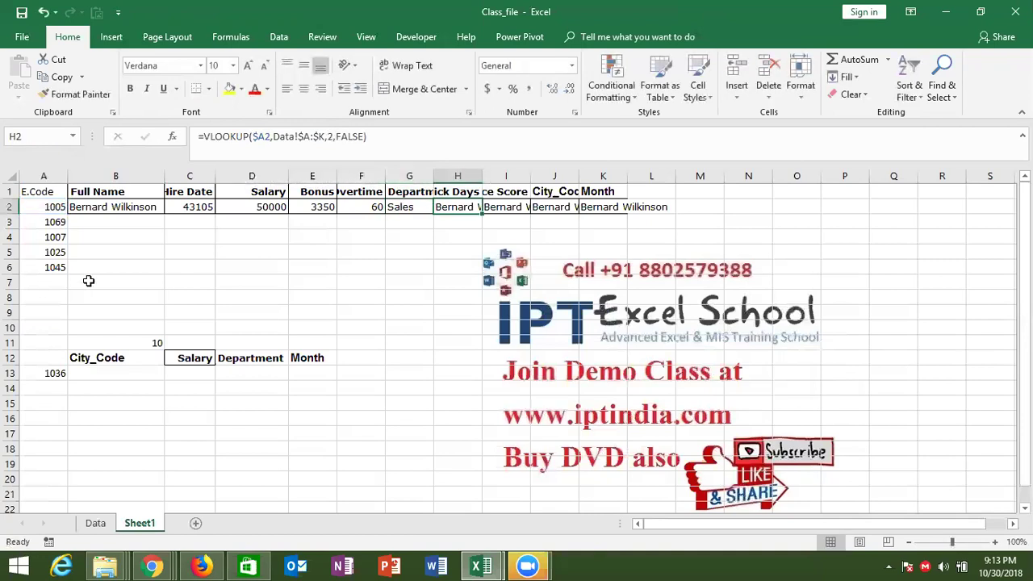
# Set column numbers 8, 9, 10 and 10 in H2 through K2
pyautogui.click(330, 136)
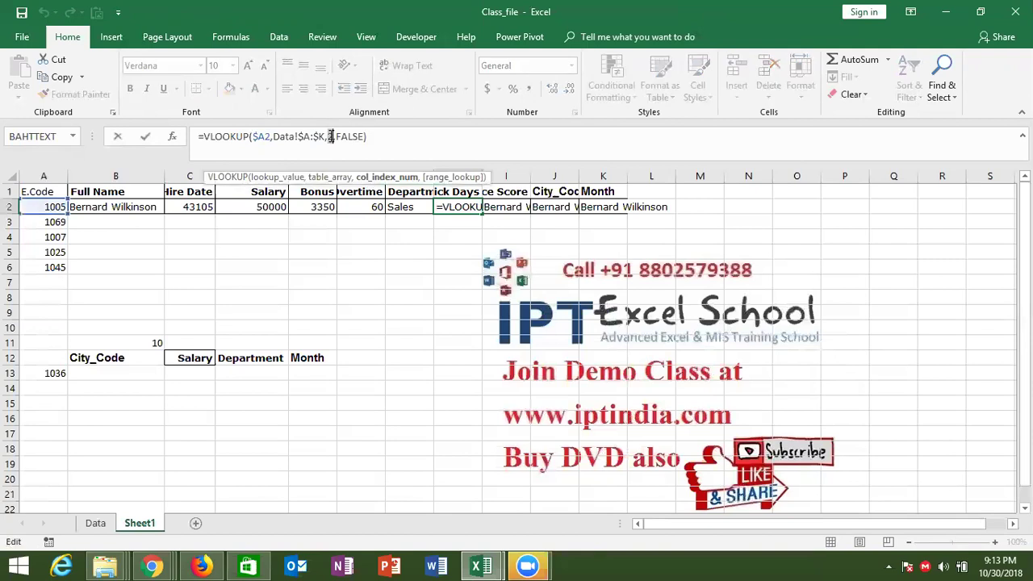
pyautogui.write('8')
pyautogui.press('Tab')
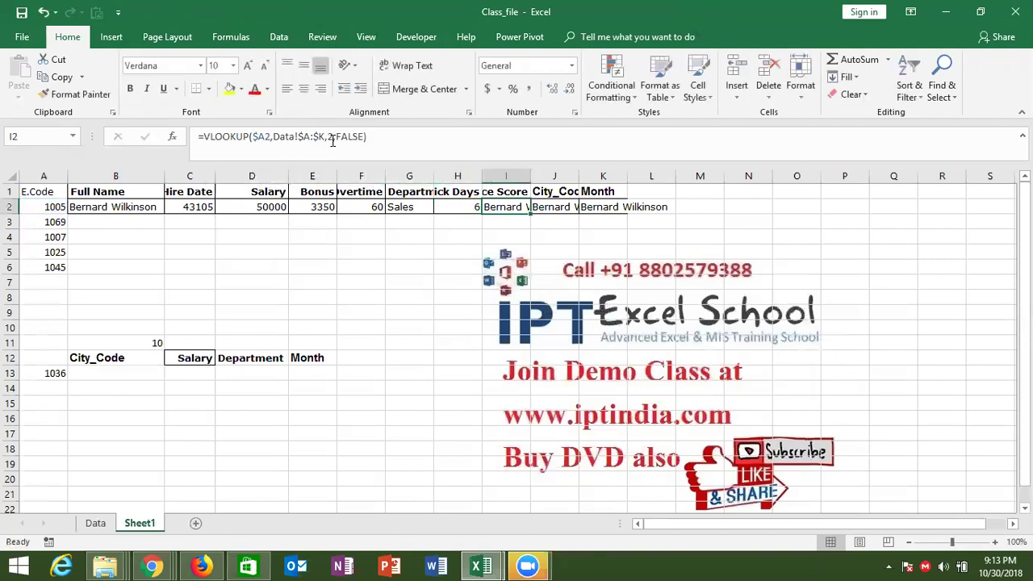
pyautogui.click(332, 138)
pyautogui.write('9')
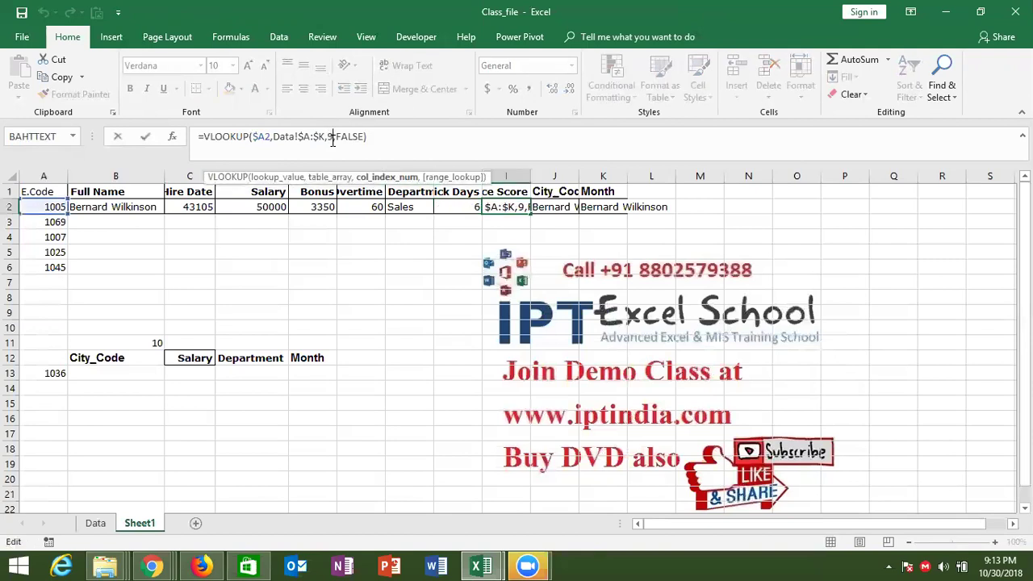
pyautogui.press('Tab')
pyautogui.click(332, 138)
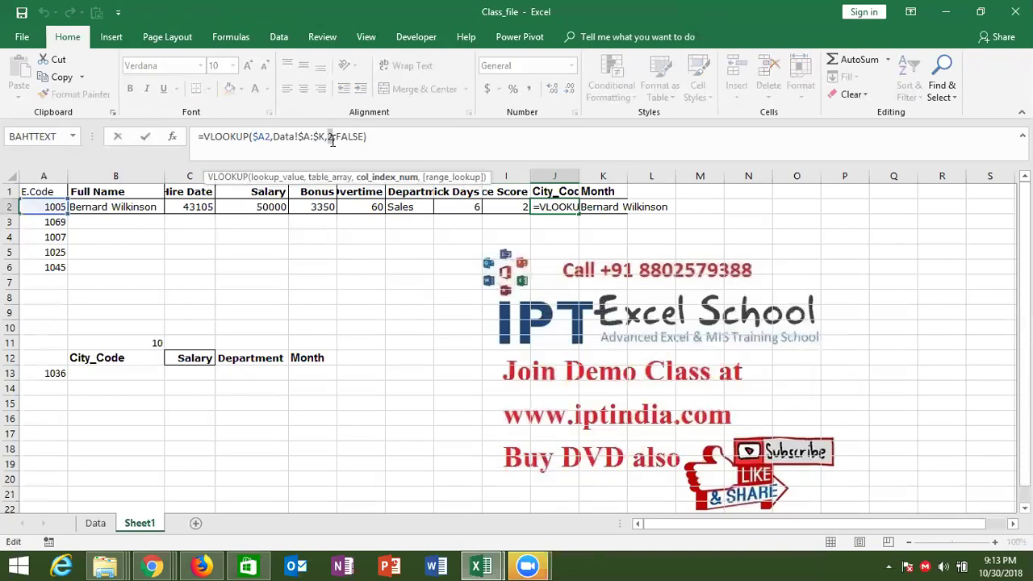
pyautogui.write('10')
pyautogui.press('Tab')
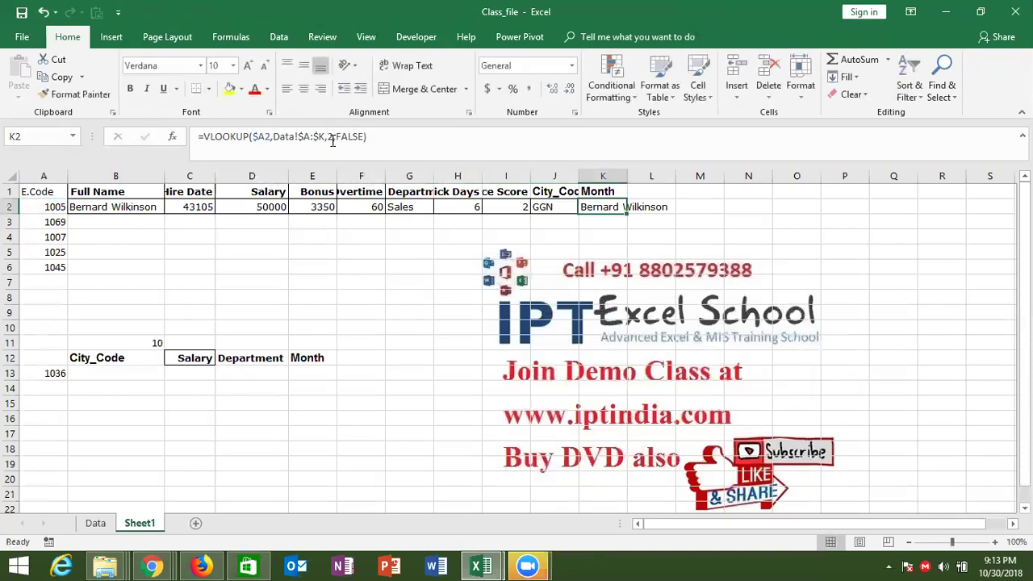
pyautogui.doubleClick(332, 138)
pyautogui.write('10')
pyautogui.press('Return')
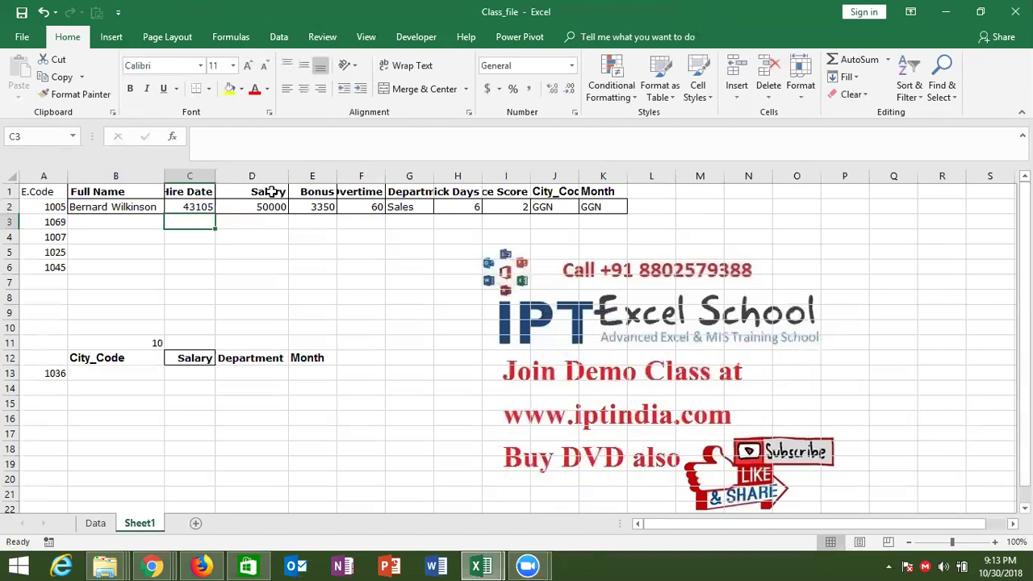
# Review row 2's lookups and insert a blank row above the headers
pyautogui.click(105, 212)
pyautogui.press('Right')
pyautogui.press('Right')
pyautogui.press('Right')
pyautogui.press('Right')
pyautogui.press('Right')
pyautogui.press('Right')
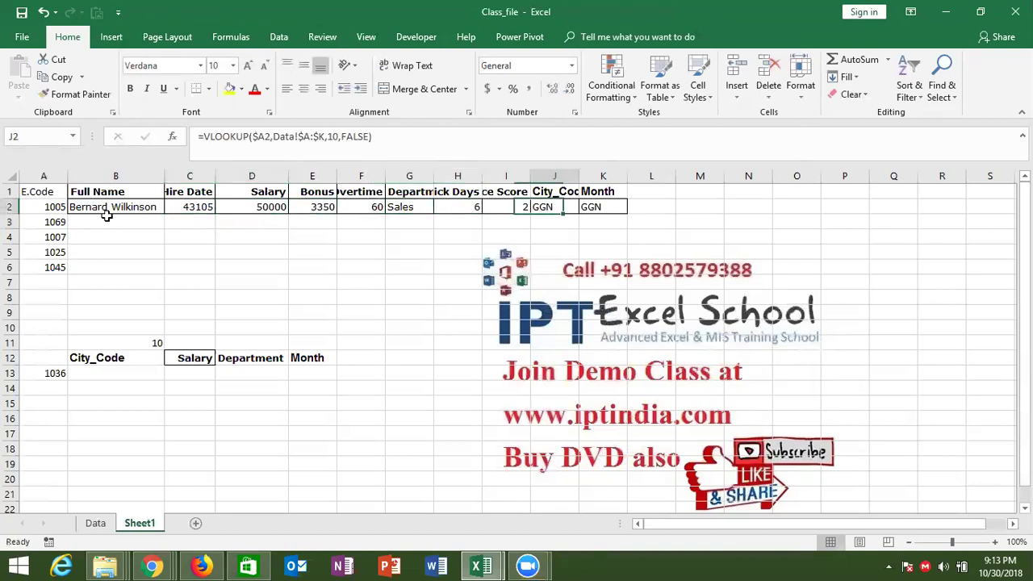
pyautogui.press('Right')
pyautogui.press('Up')
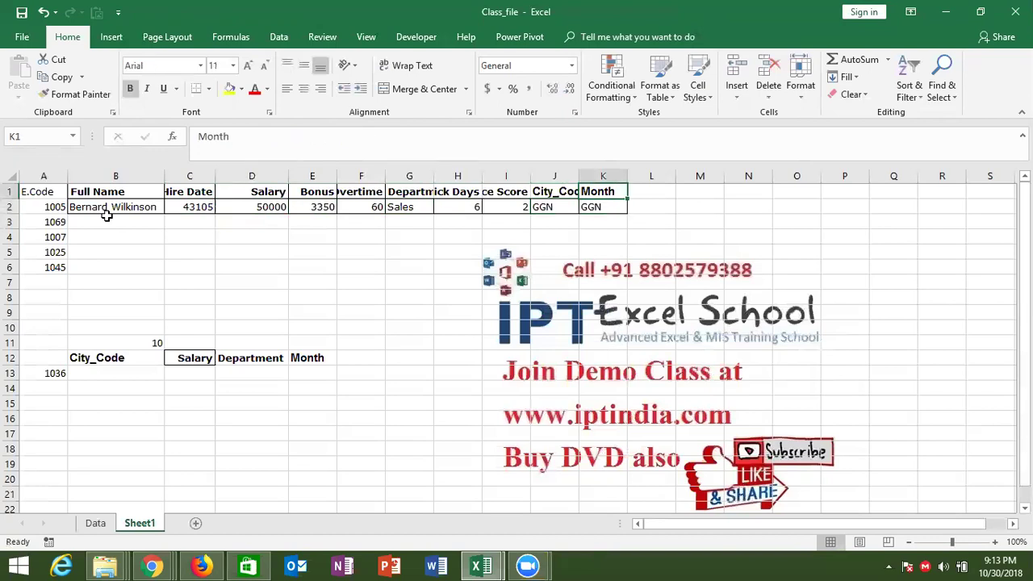
pyautogui.hotkey('shift', 'space')
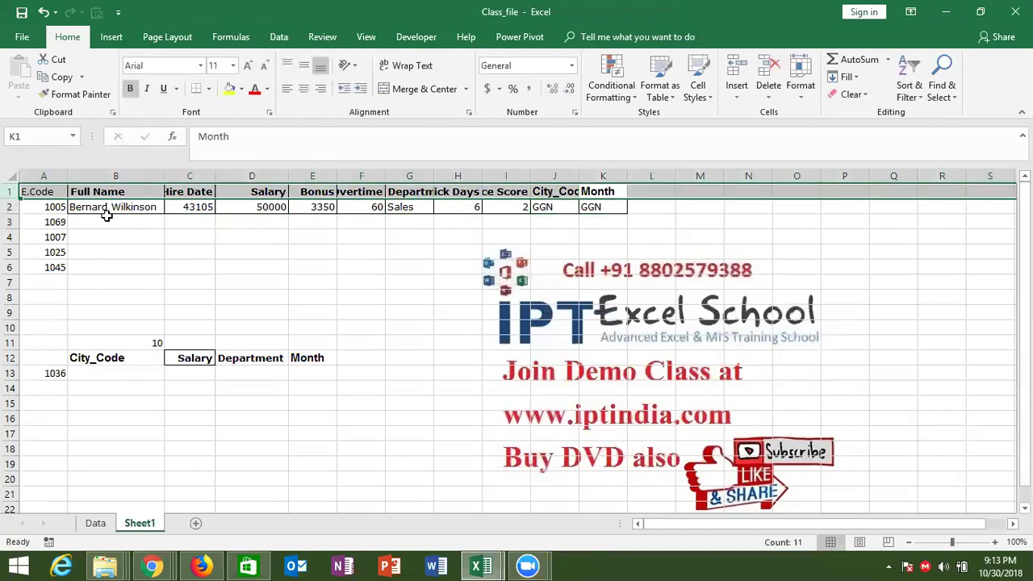
pyautogui.hotkey('ctrl', 'shift', '=')
pyautogui.hotkey('ctrl', 'Home')
# Number B1 and C1 as 2 and 3 and extend the series to K1 (2 through 11)
pyautogui.press('Right')
pyautogui.write('2')
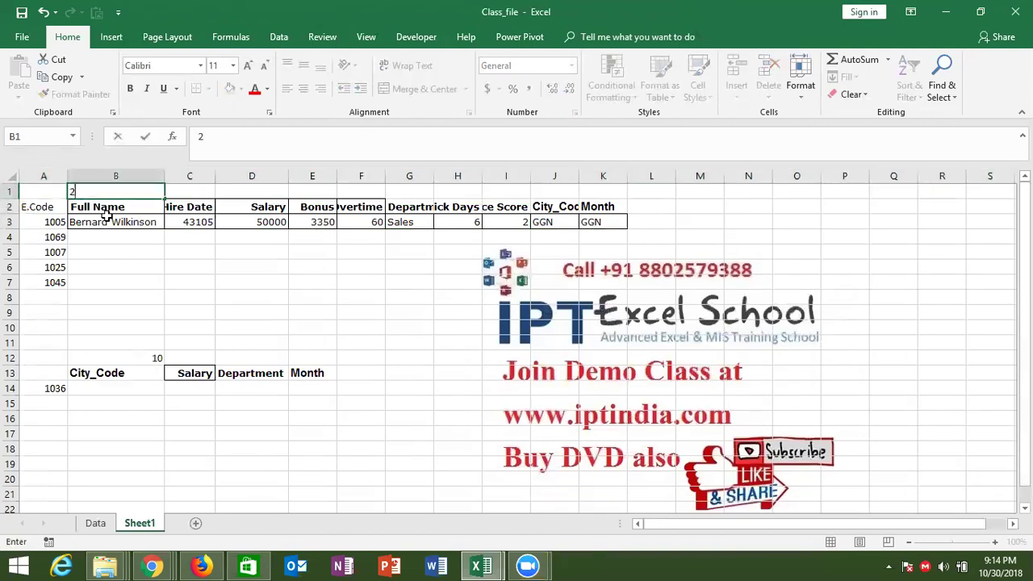
pyautogui.press('Right')
pyautogui.write('3')
pyautogui.press('Right')
pyautogui.moveTo(156, 191); pyautogui.dragTo(618, 189)
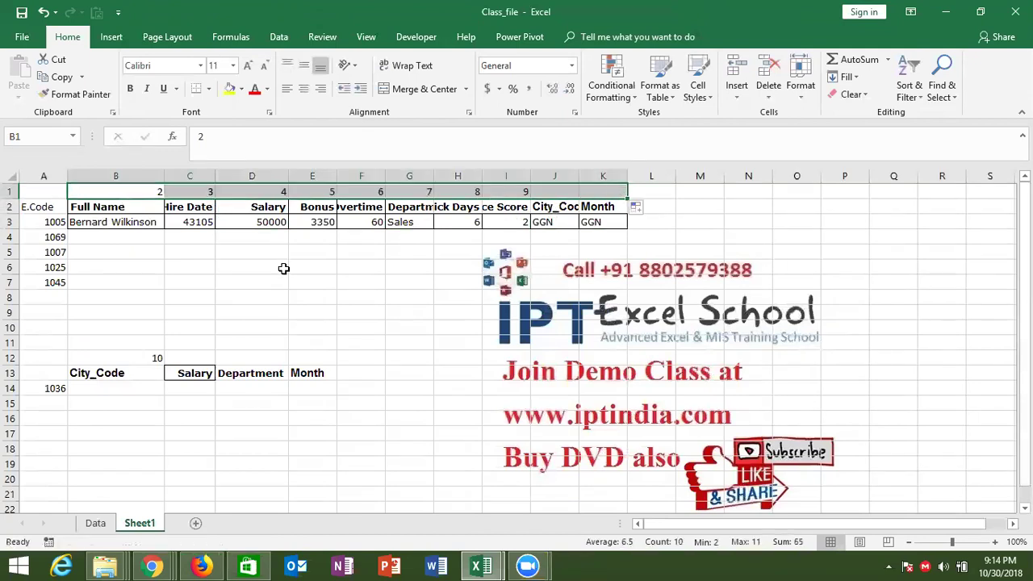
pyautogui.click(115, 240)
# Start B4's VLOOKUP with A4 as the lookup value and Data!A:K as the table
pyautogui.write('=vl')
pyautogui.press('Tab')
pyautogui.click(44, 240)
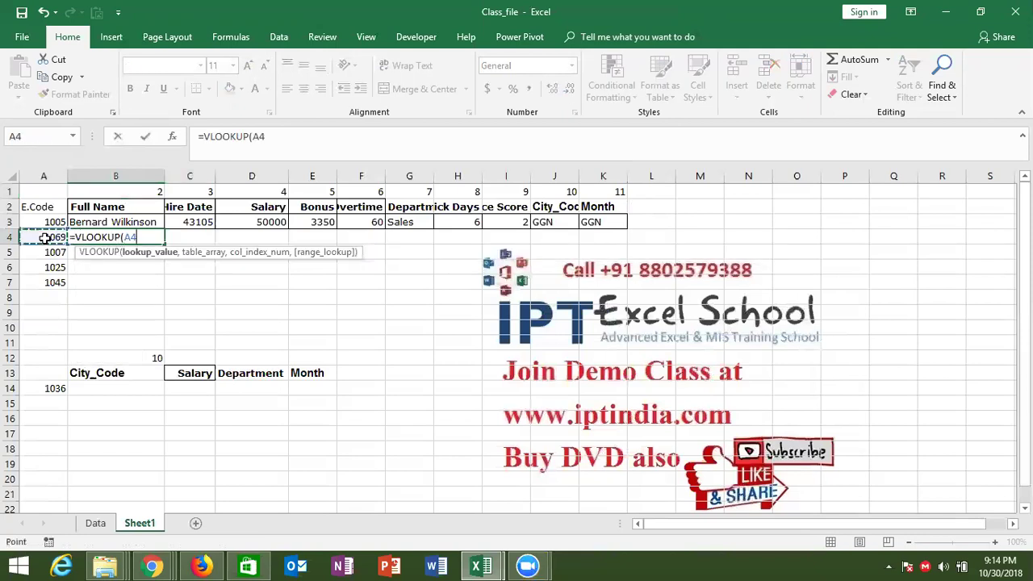
pyautogui.write(',')
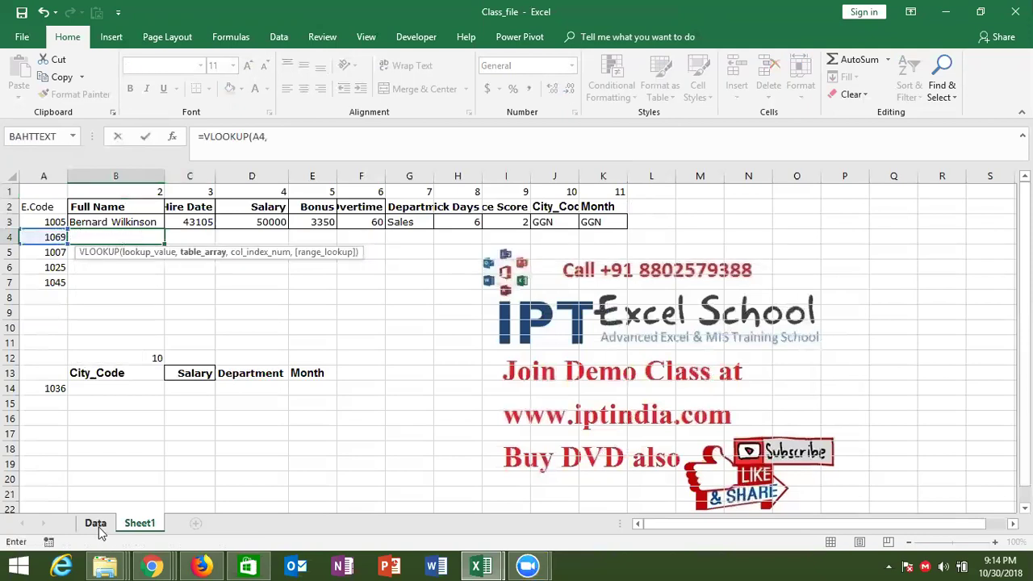
pyautogui.click(97, 524)
pyautogui.click(53, 176)
pyautogui.moveTo(56, 180); pyautogui.dragTo(743, 148)
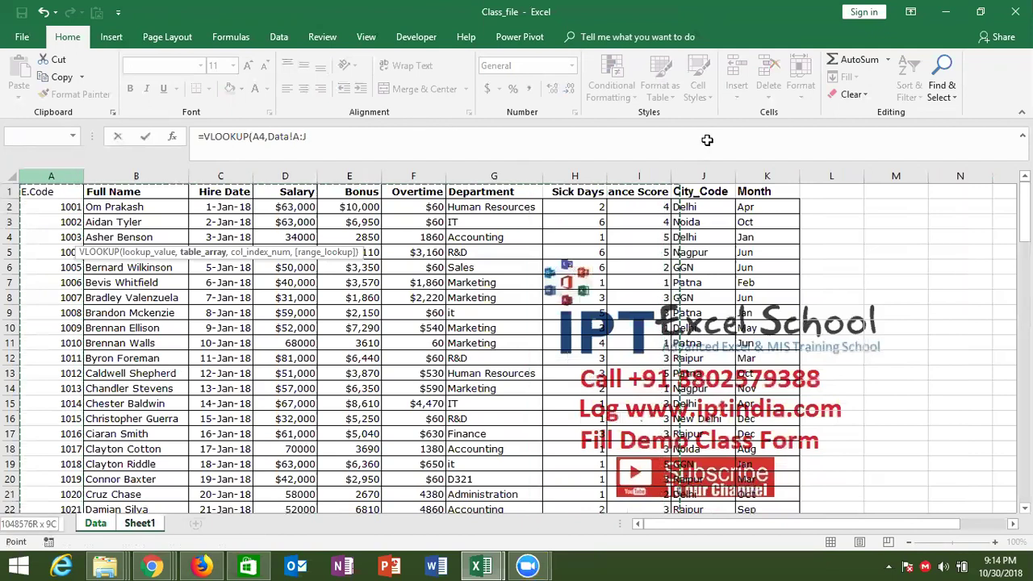
# Take the column number from Sheet1!B1 with exact match, completing =VLOOKUP(A4,Data!A:K,Sheet1!B1,0)
pyautogui.write(',')
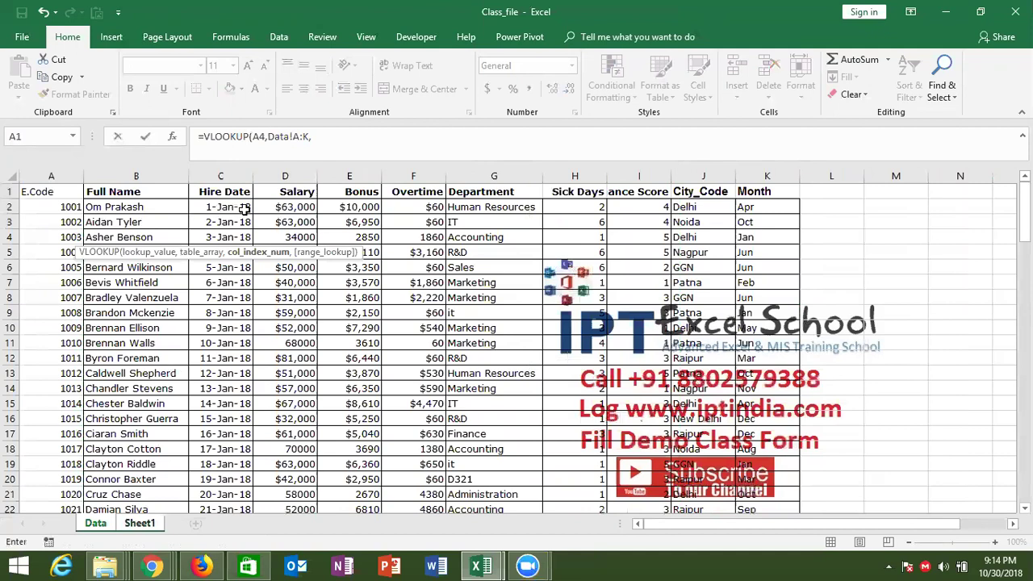
pyautogui.click(140, 523)
pyautogui.click(143, 191)
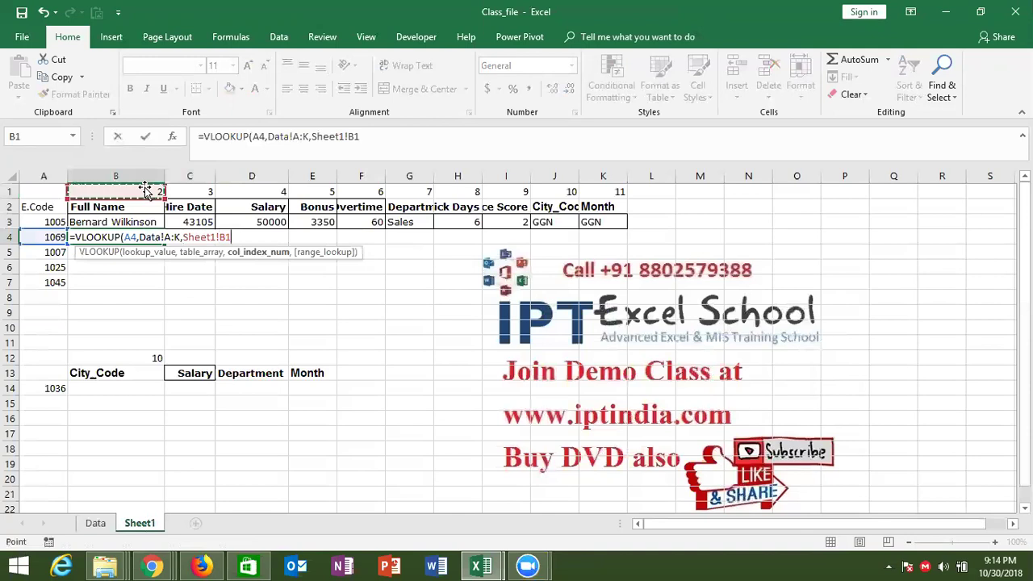
pyautogui.write(',0')
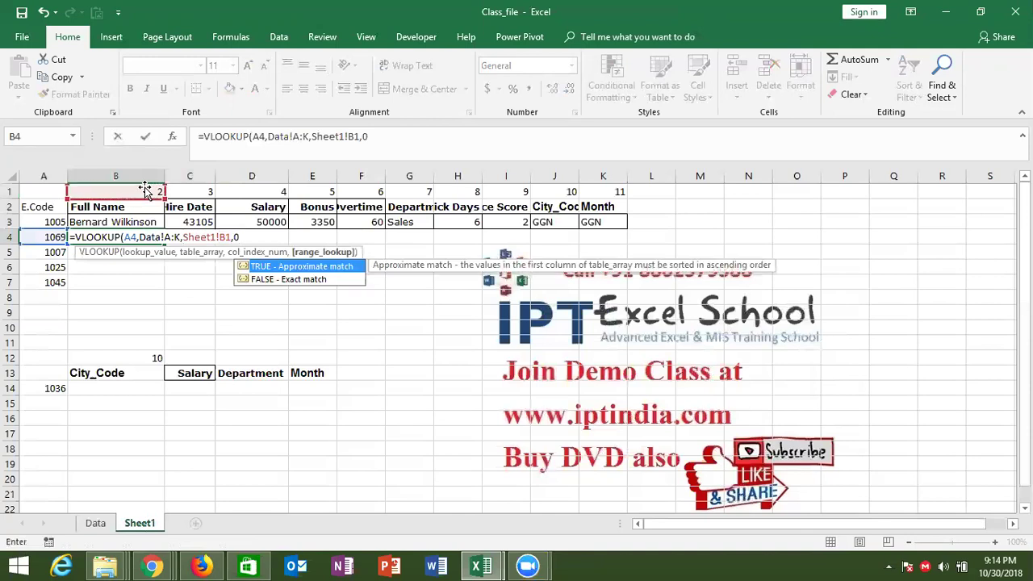
pyautogui.write(')')
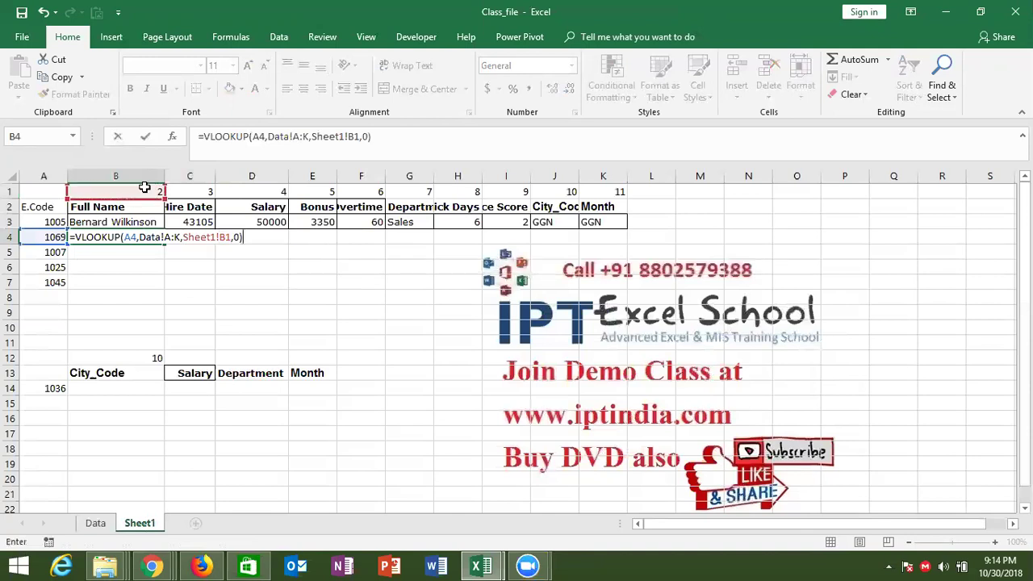
pyautogui.press('Return')
pyautogui.press('Up')
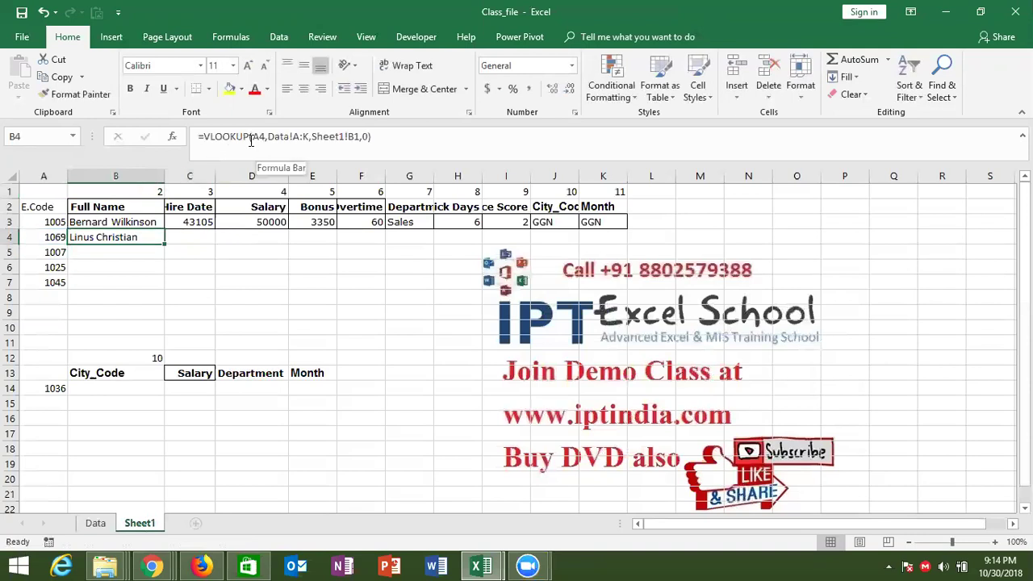
# Lock B4's formula as =VLOOKUP($A4,Data!$A:$K,Sheet1!B$1,0)
pyautogui.click(251, 139)
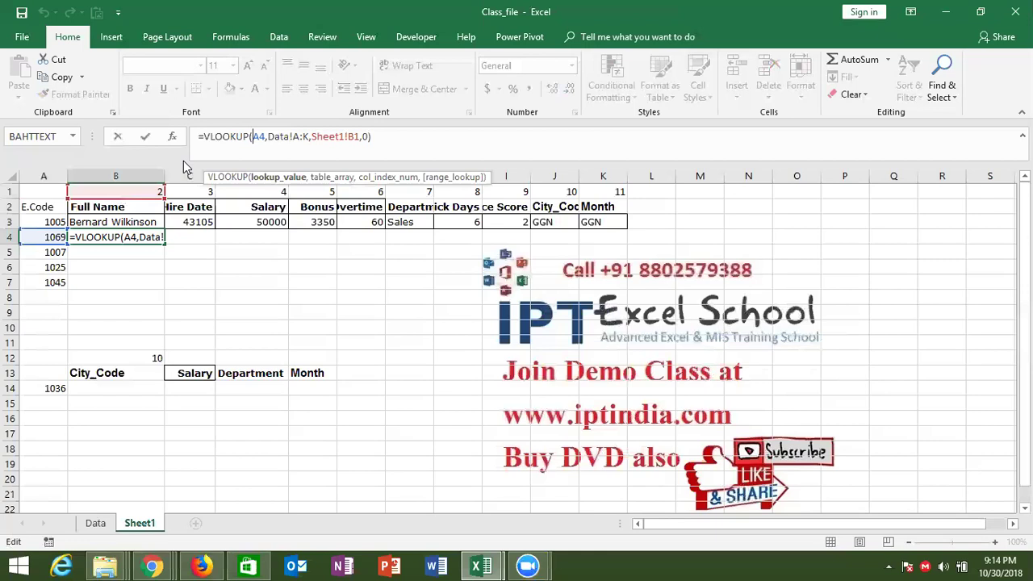
pyautogui.write('$')
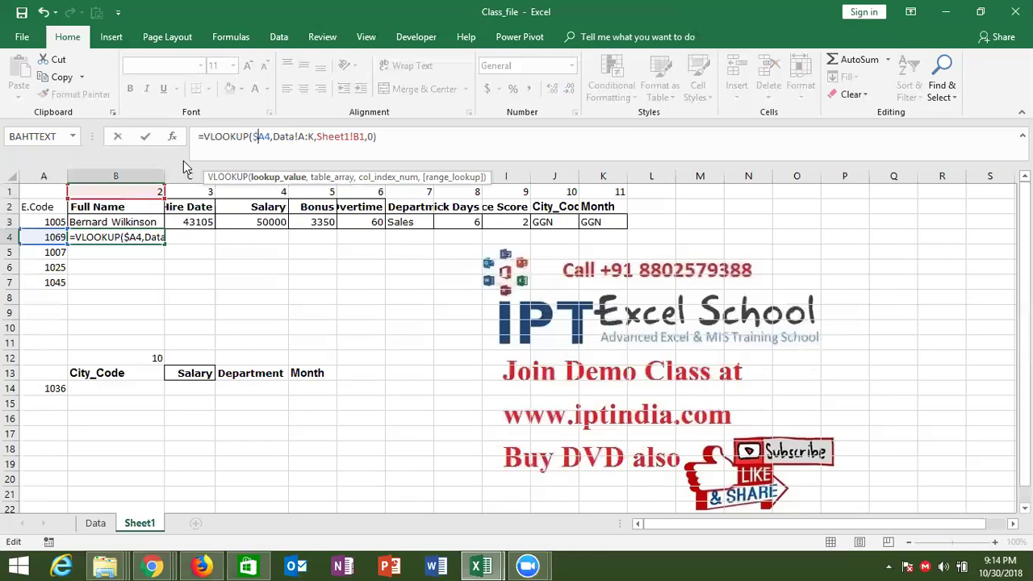
pyautogui.click(305, 139)
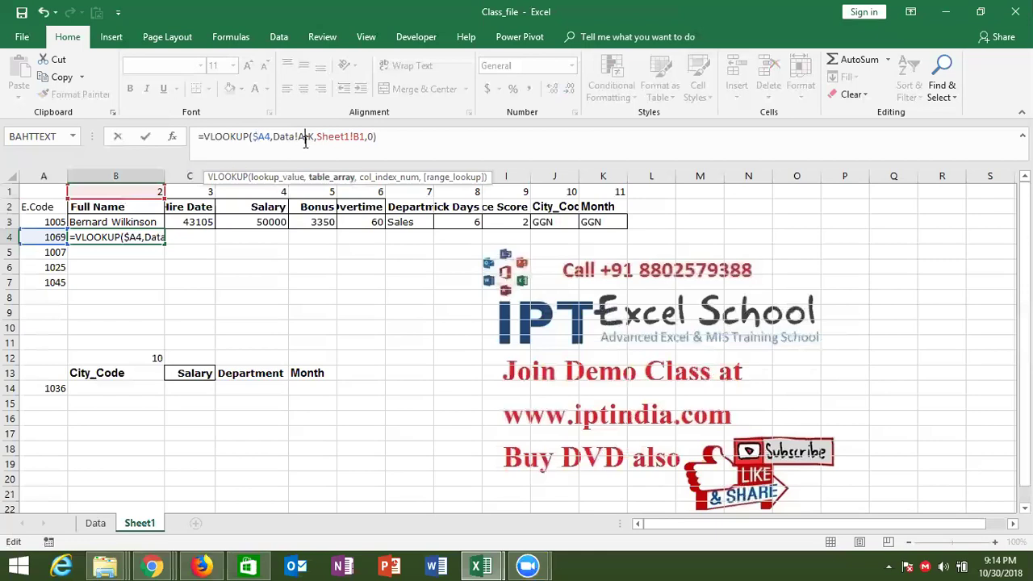
pyautogui.press('F4')
pyautogui.click(372, 137)
pyautogui.press('F4')
pyautogui.press('F4')
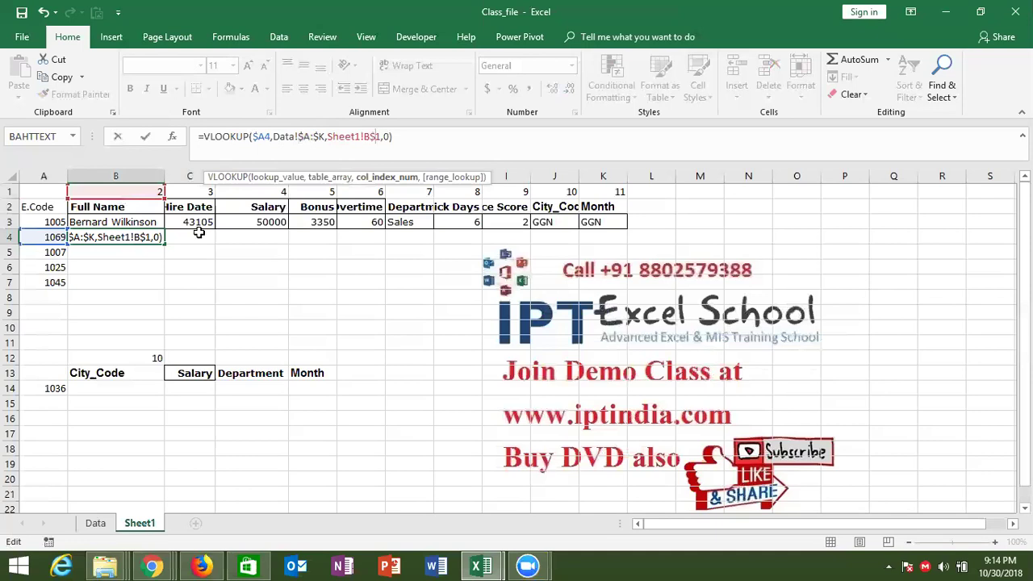
pyautogui.press('Return')
# Fill B4's formula right across B4:K4, then select row 1's column numbers
pyautogui.moveTo(198, 232); pyautogui.dragTo(597, 237)
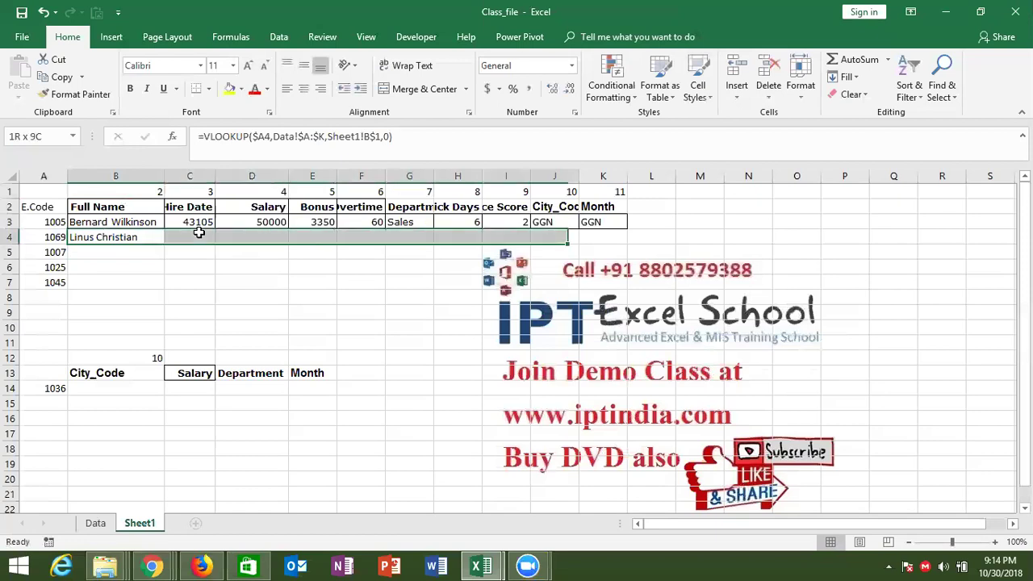
pyautogui.hotkey('shift', 'Right')
pyautogui.hotkey('ctrl', 'r')
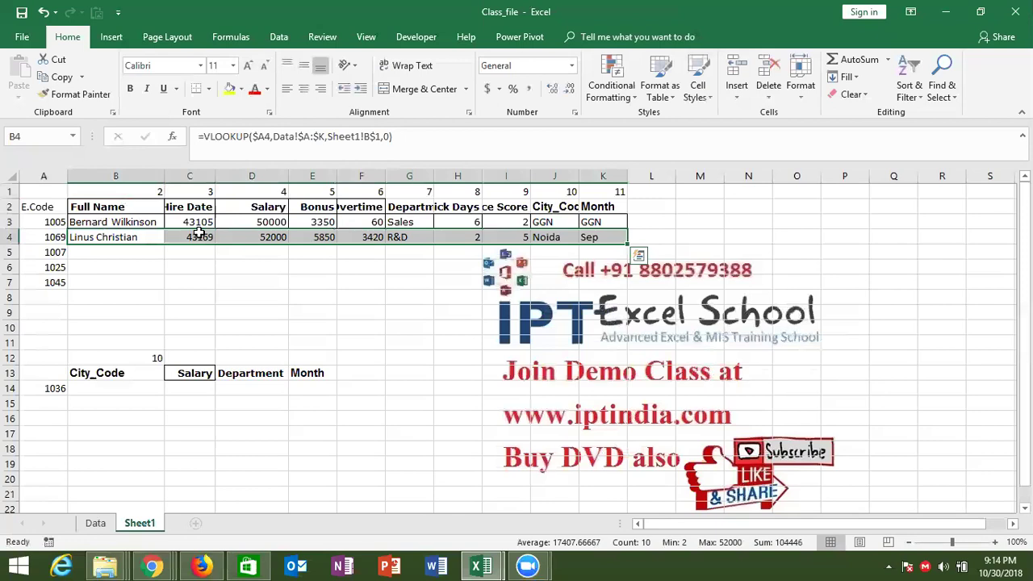
pyautogui.press('Up')
pyautogui.press('Up')
pyautogui.press('Up')
pyautogui.hotkey('shift', 'space')
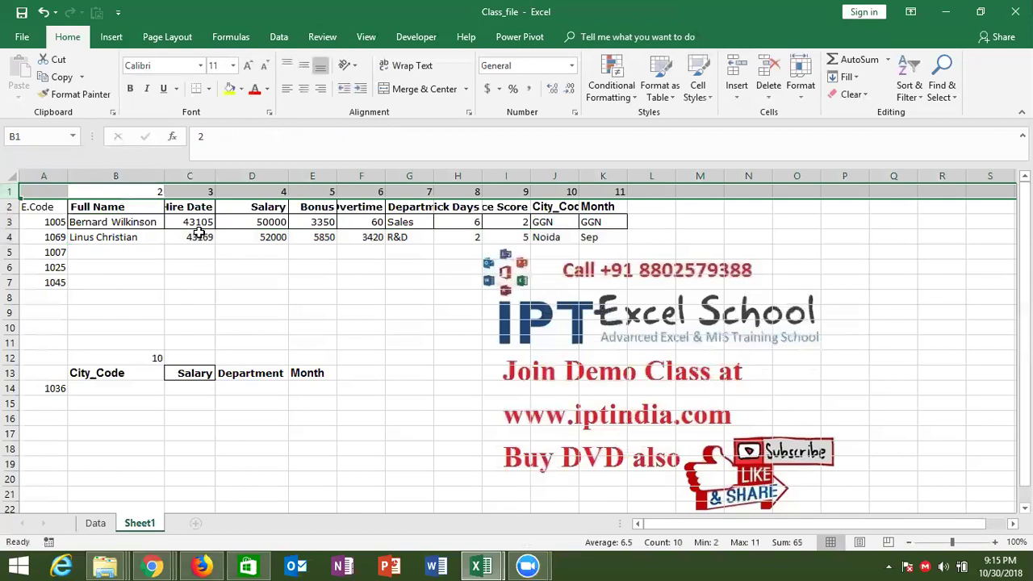
# Enter =COLUMN(Data!B4) in B5 to return 2, then compare it with B3's lookup formula
pyautogui.press('Down')
pyautogui.press('Down')
pyautogui.press('Down')
pyautogui.press('Down')
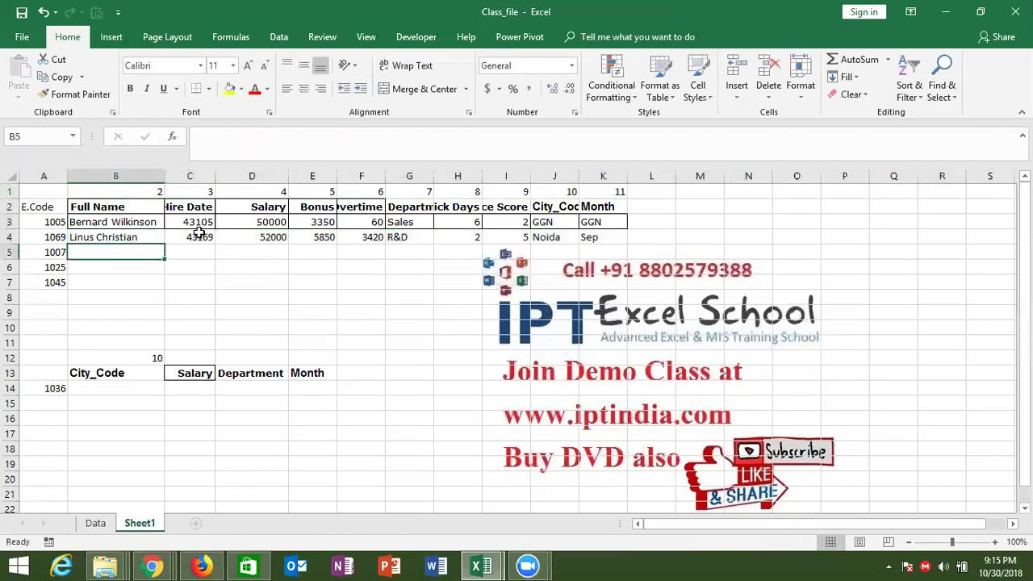
pyautogui.write('=col')
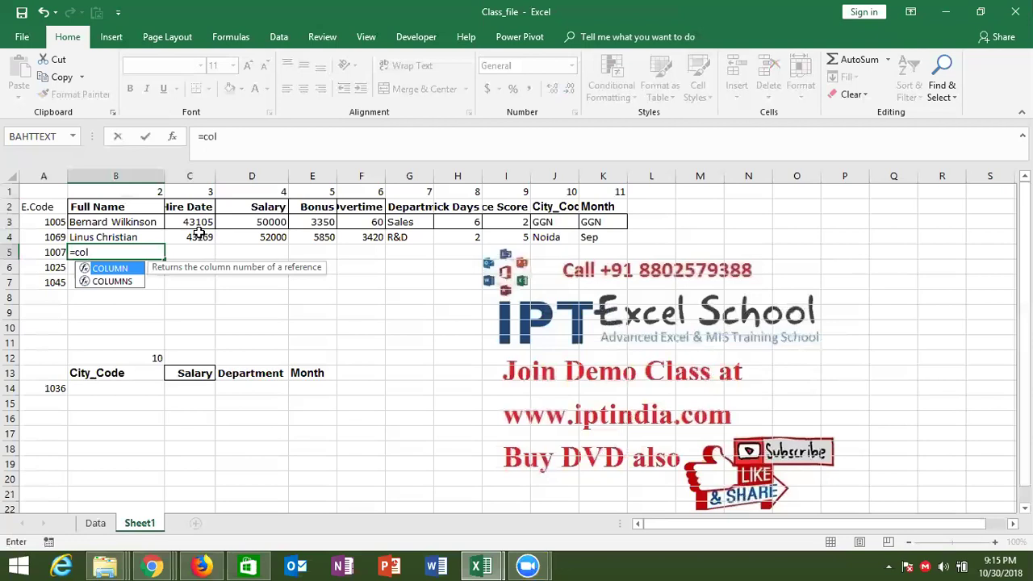
pyautogui.press('Tab')
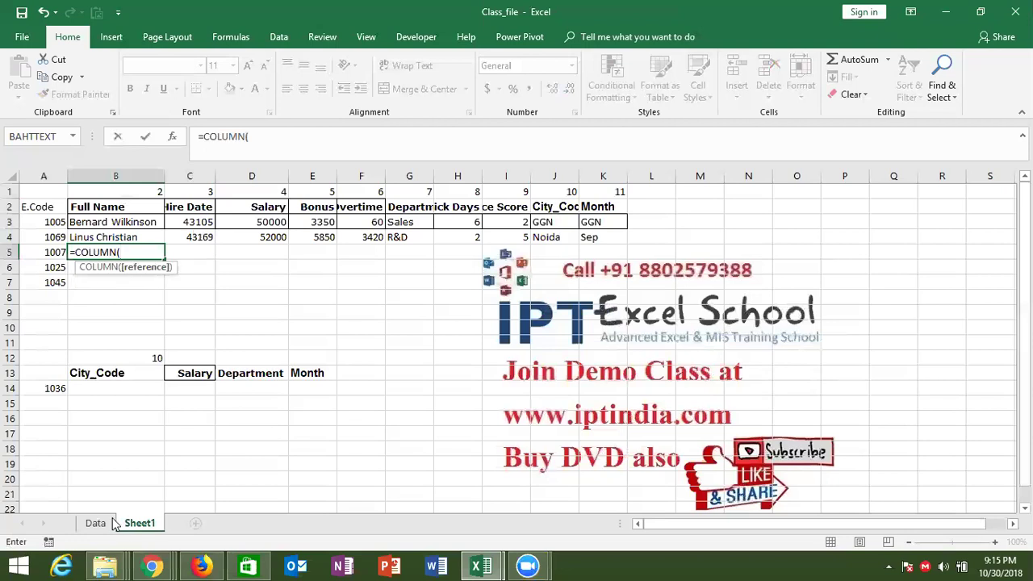
pyautogui.click(106, 529)
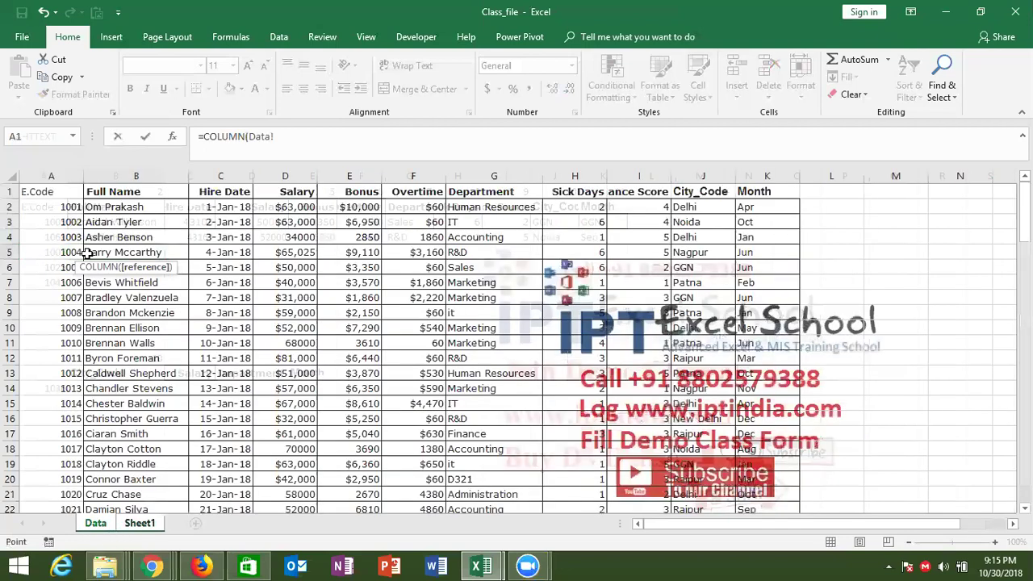
pyautogui.click(105, 233)
pyautogui.press('Return')
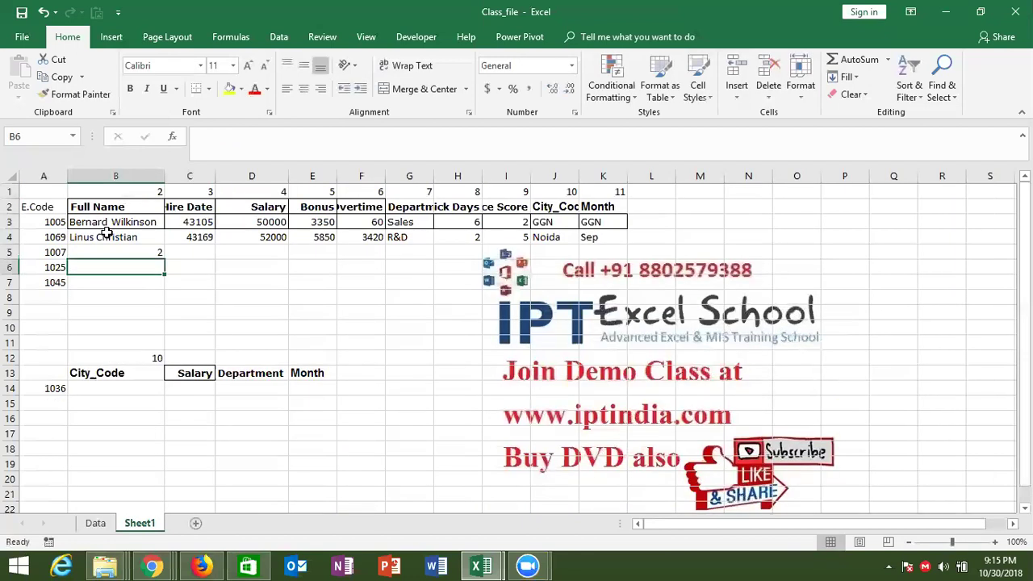
pyautogui.press('Up')
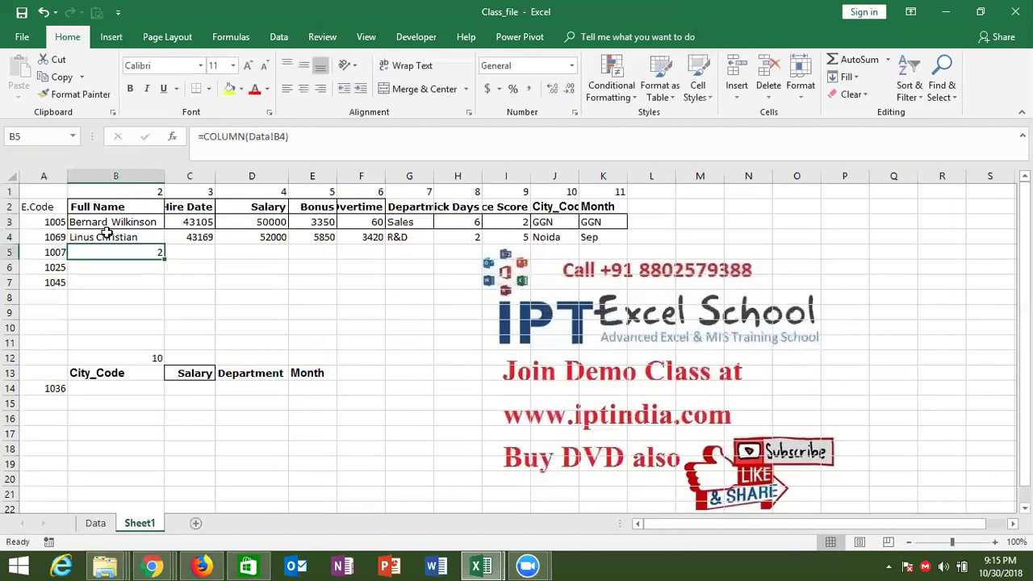
pyautogui.press('Up')
pyautogui.press('Up')
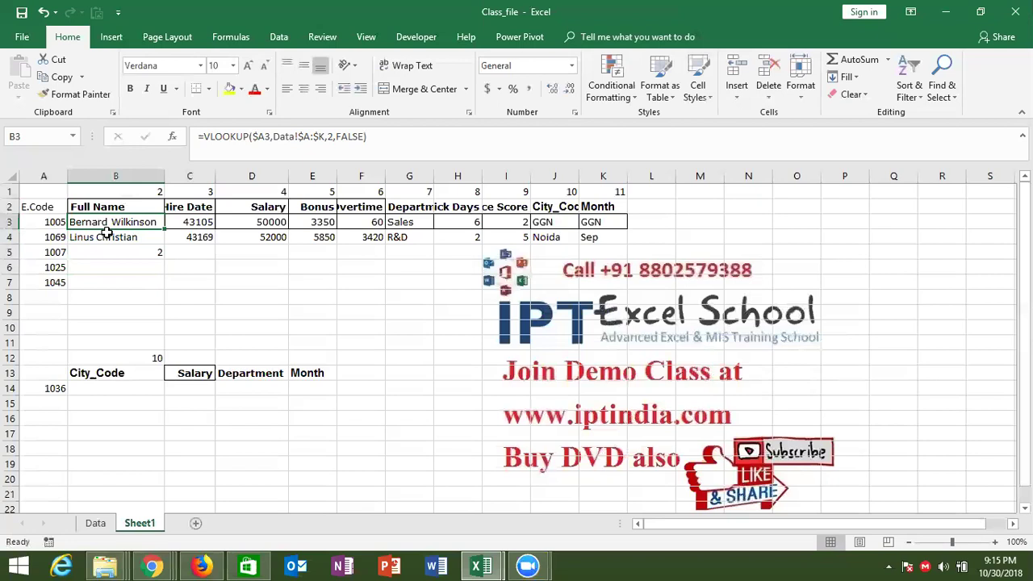
pyautogui.press('Down')
pyautogui.press('Down')
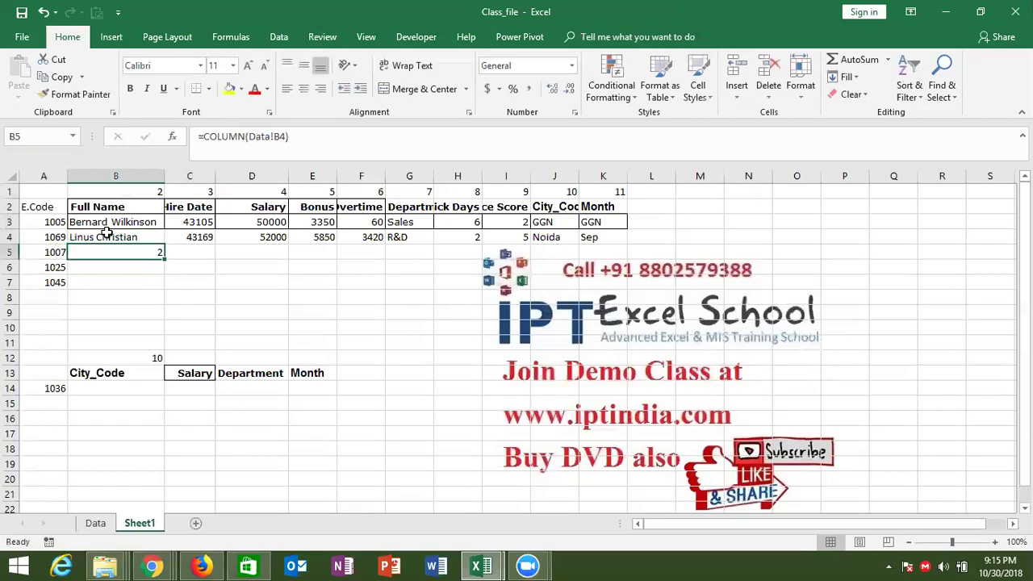
# Enter =VLOOKUP(A5,Data!A:K,COLUMN(Data!B3),0) in B5 to return employee 1007's full name
pyautogui.write('=')
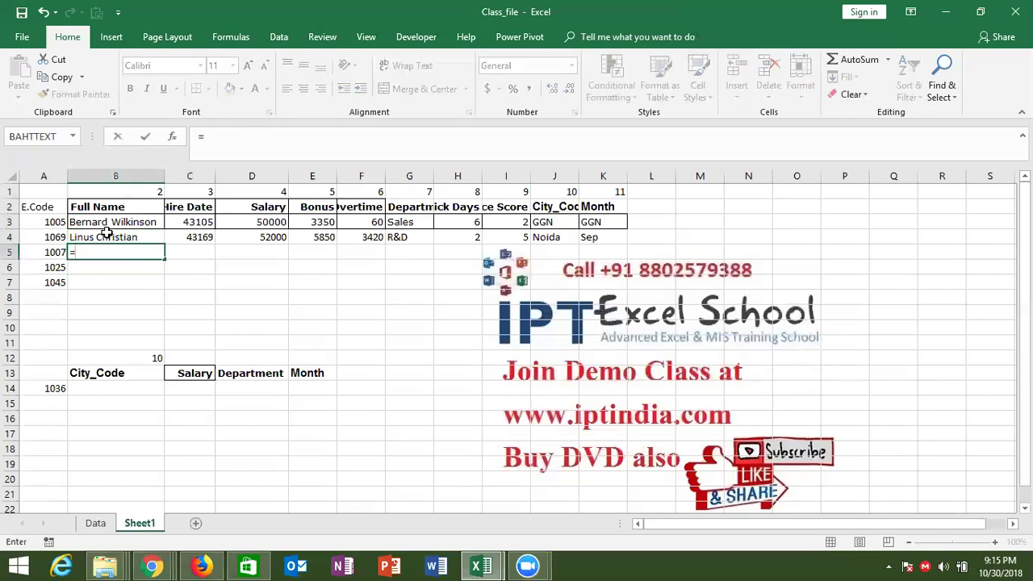
pyautogui.write('VLOOKUP(')
pyautogui.press('Left')
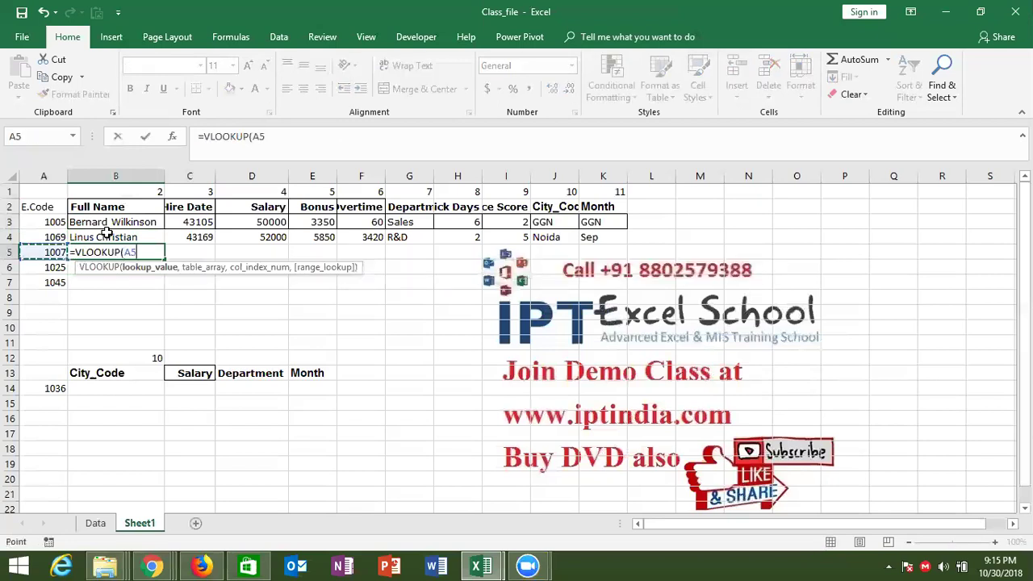
pyautogui.write(',')
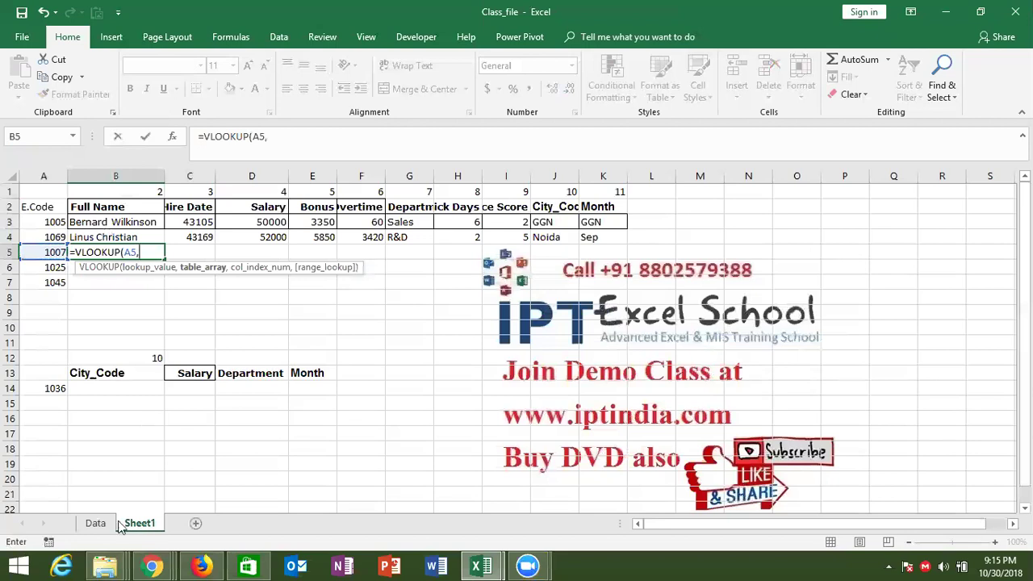
pyautogui.click(101, 523)
pyautogui.moveTo(53, 175); pyautogui.dragTo(762, 101)
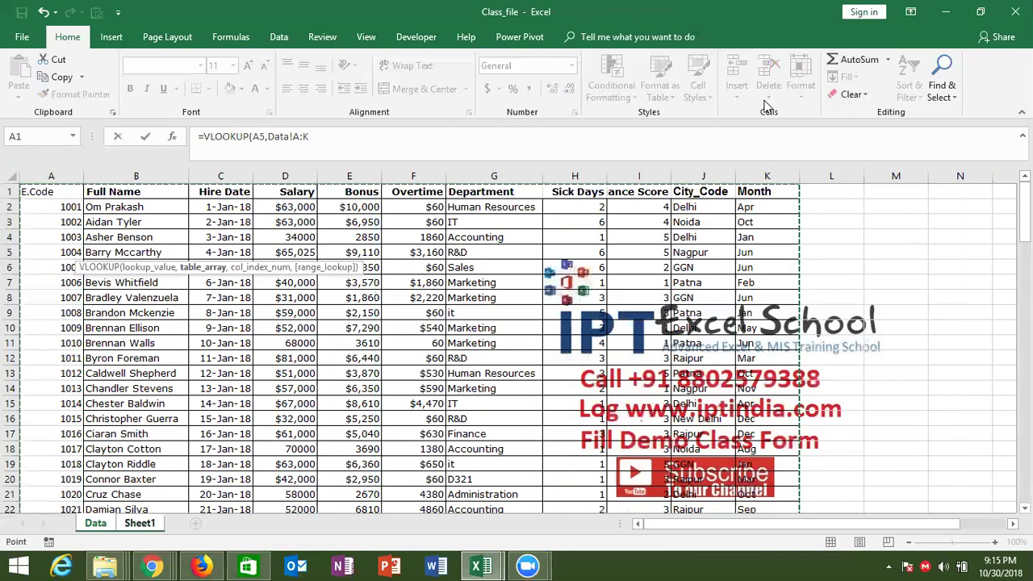
pyautogui.write(',')
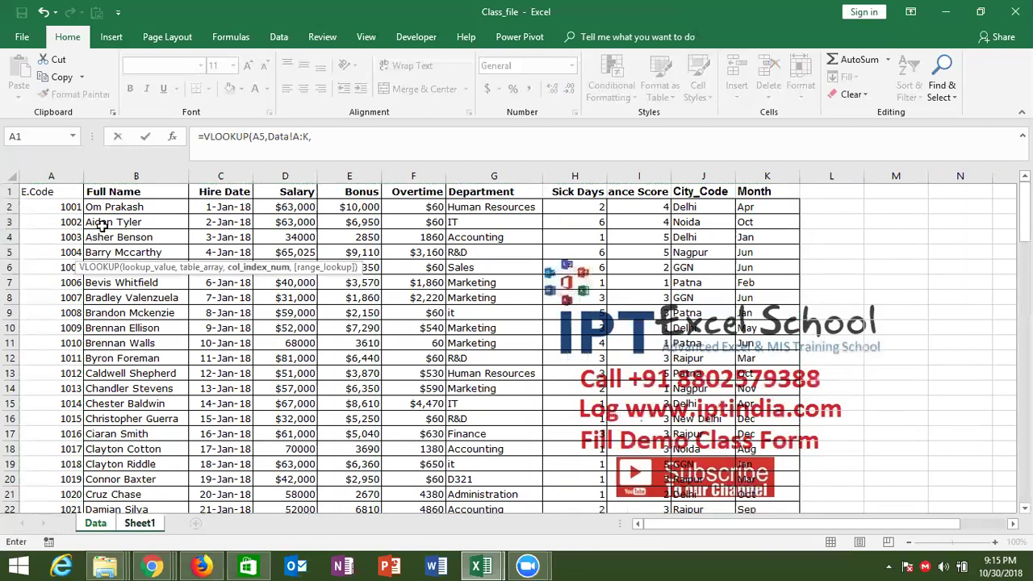
pyautogui.write('col')
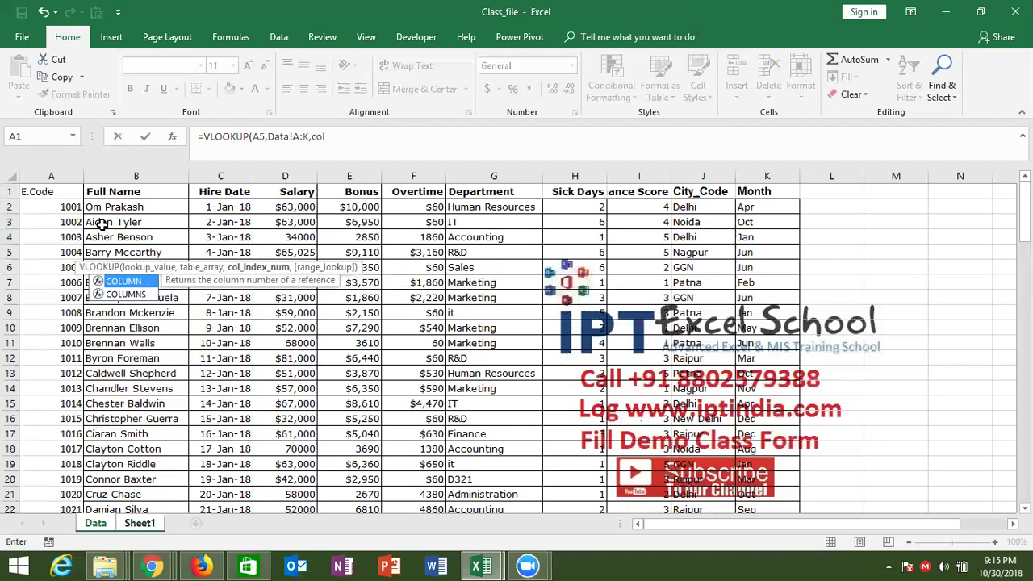
pyautogui.press('Tab')
pyautogui.click(118, 226)
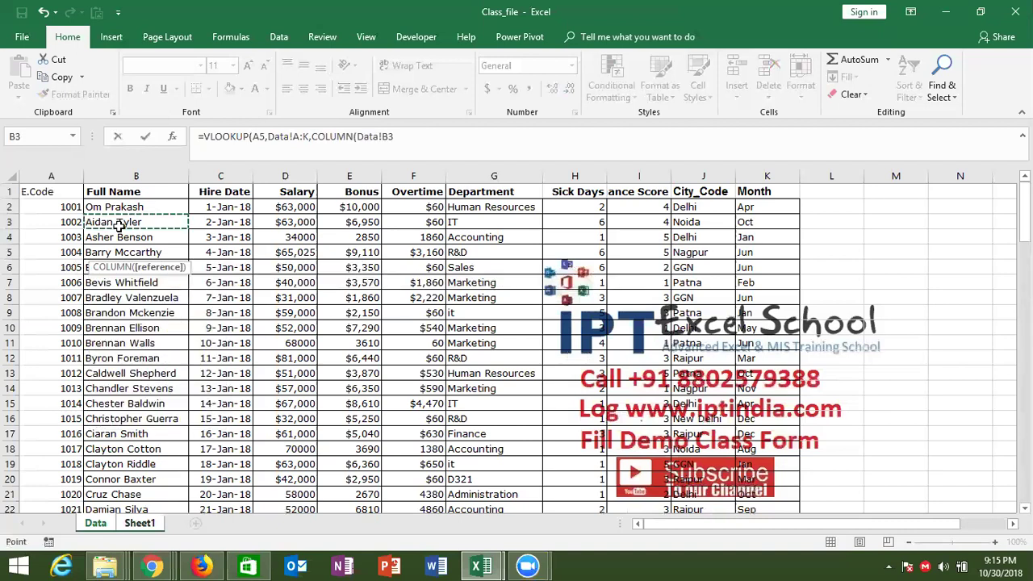
pyautogui.write(')')
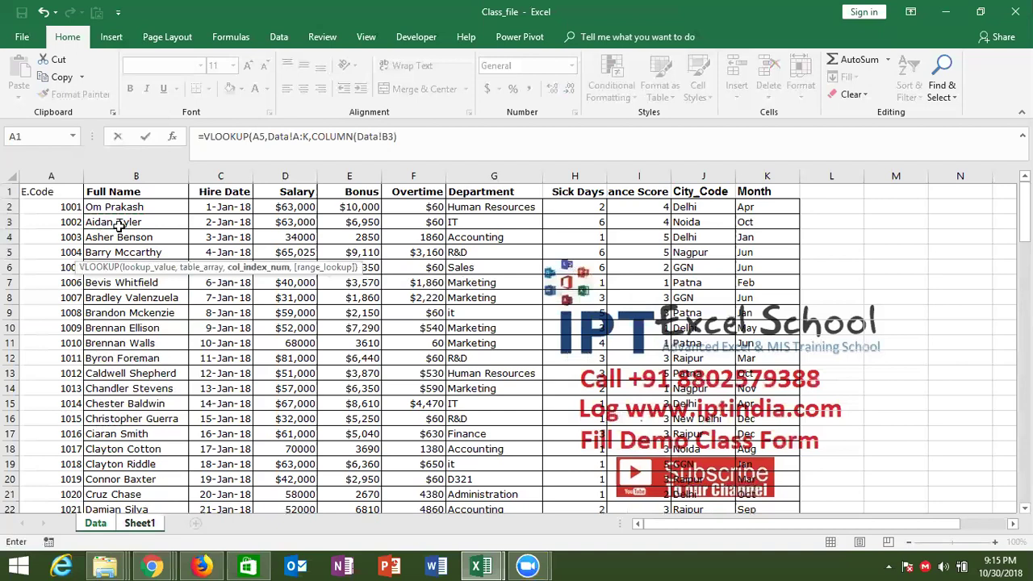
pyautogui.write(',0')
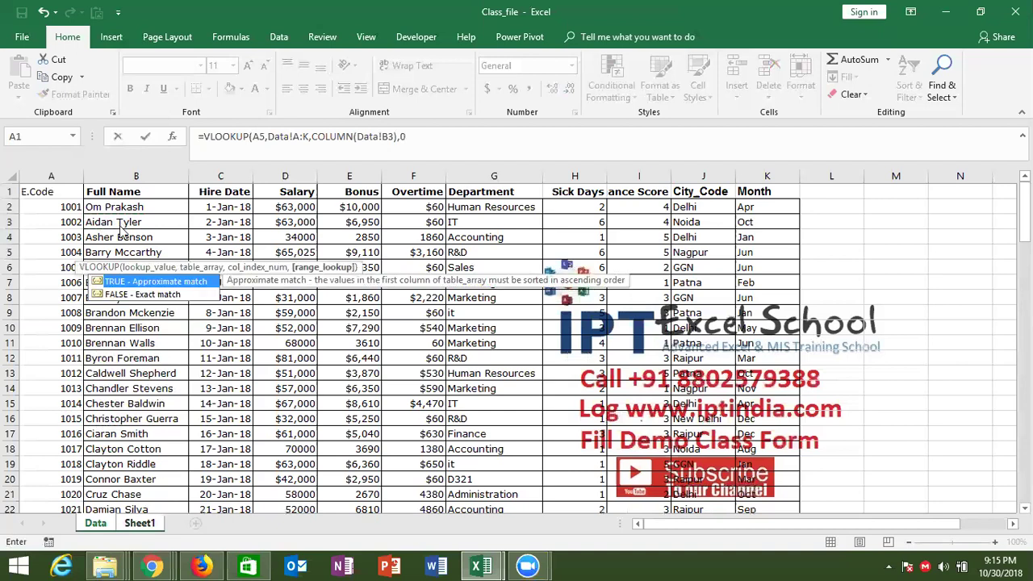
pyautogui.hotkey('ctrl', 'Return')
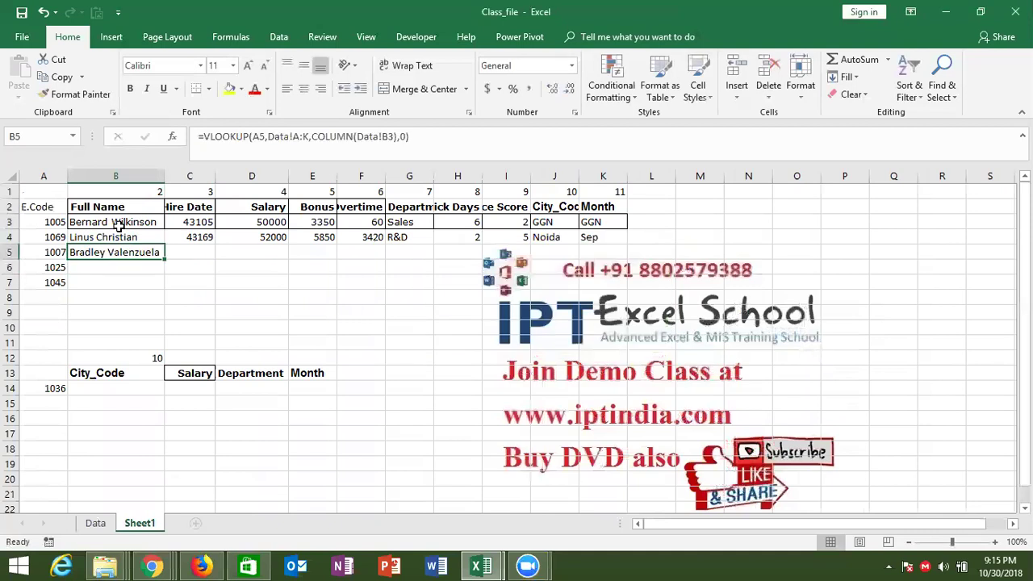
# Make B5's lookup value $A5 and its table Data!$A:$K absolute
pyautogui.click(252, 137)
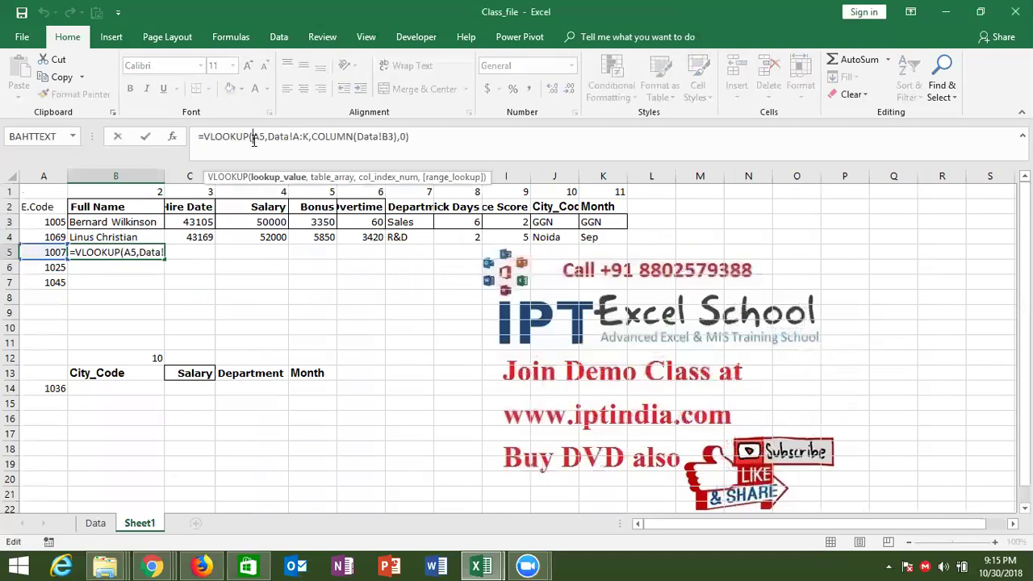
pyautogui.write('$')
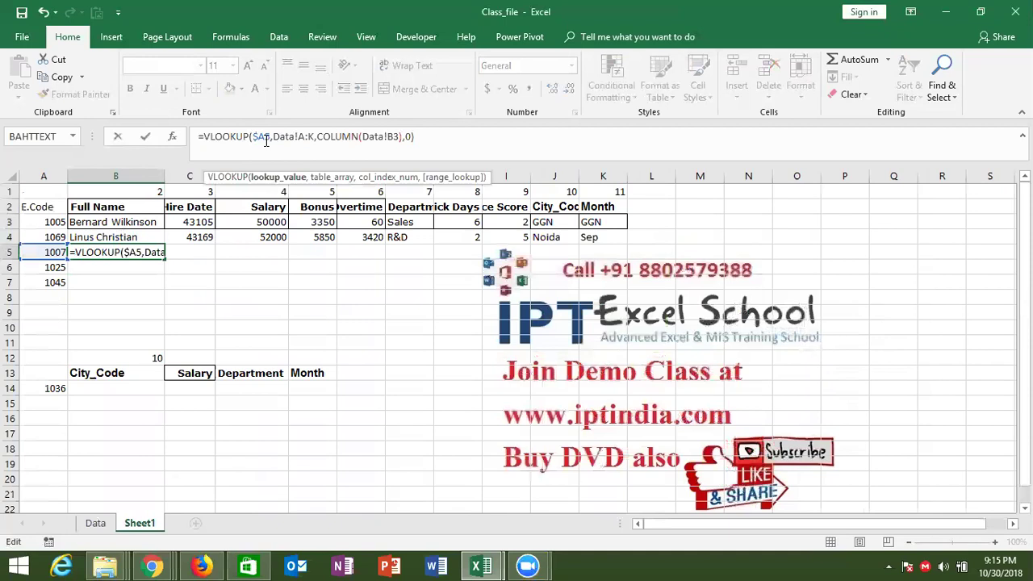
pyautogui.click(307, 137)
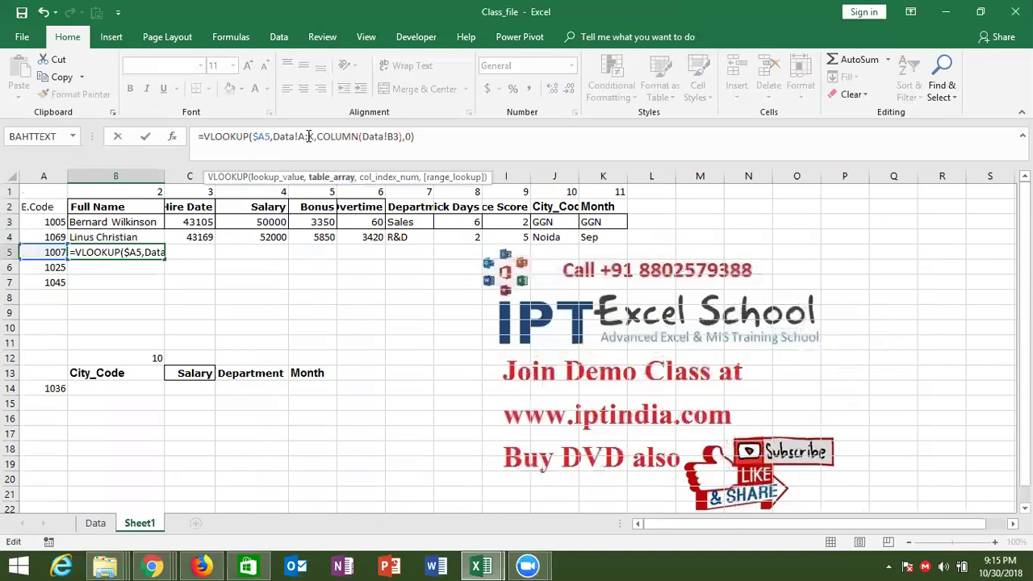
pyautogui.press('F4')
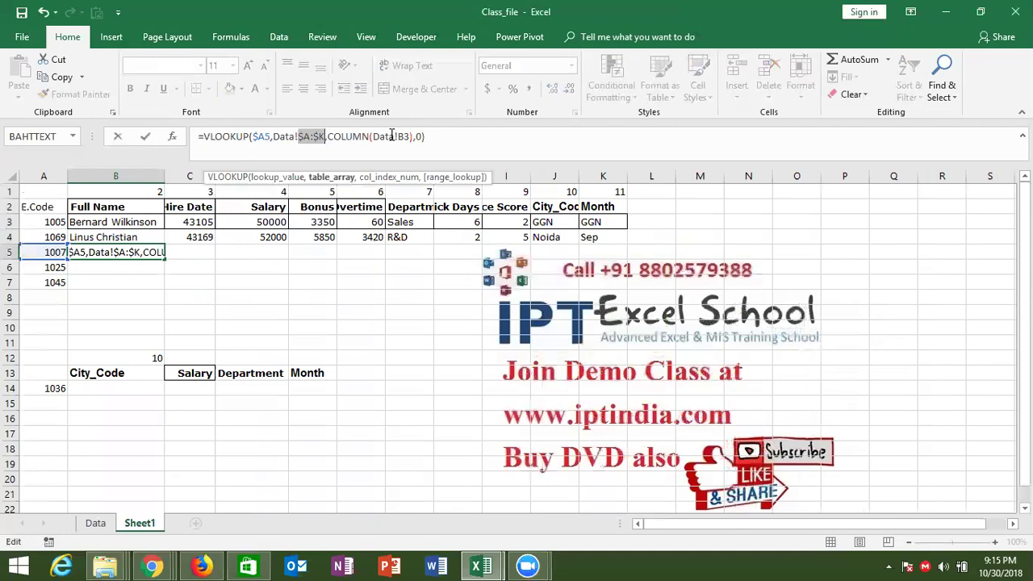
pyautogui.press('Return')
pyautogui.press('Up')
# Copy B5's formula across row 5 to the Month column, then select the header row
pyautogui.hotkey('shift', 'Right')
pyautogui.hotkey('shift', 'Right')
pyautogui.hotkey('shift', 'Right')
pyautogui.hotkey('shift', 'Right')
pyautogui.hotkey('shift', 'Right')
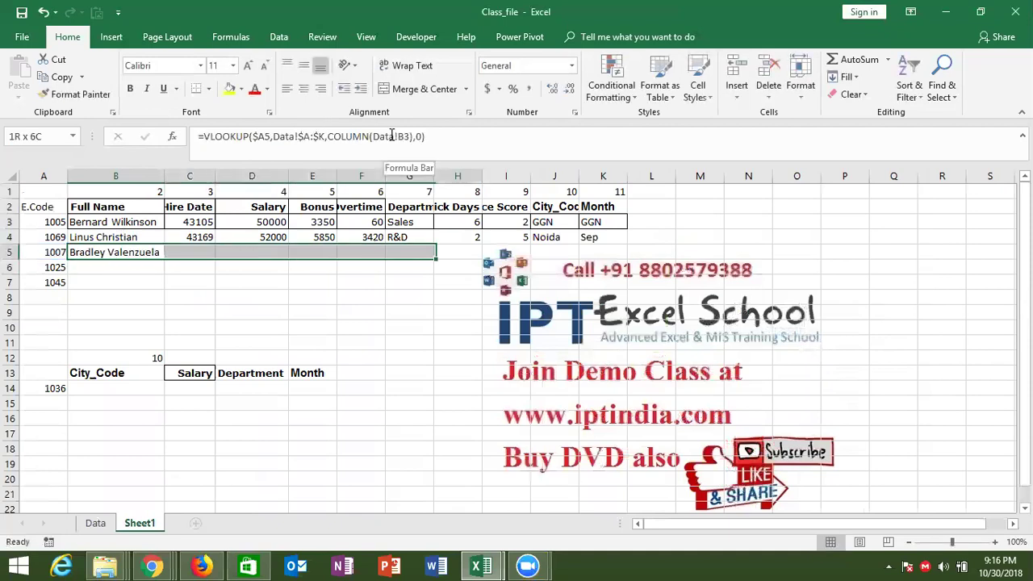
pyautogui.hotkey('shift', 'Right')
pyautogui.hotkey('shift', 'Right')
pyautogui.hotkey('shift', 'Right')
pyautogui.hotkey('shift', 'Right')
pyautogui.hotkey('ctrl', 'r')
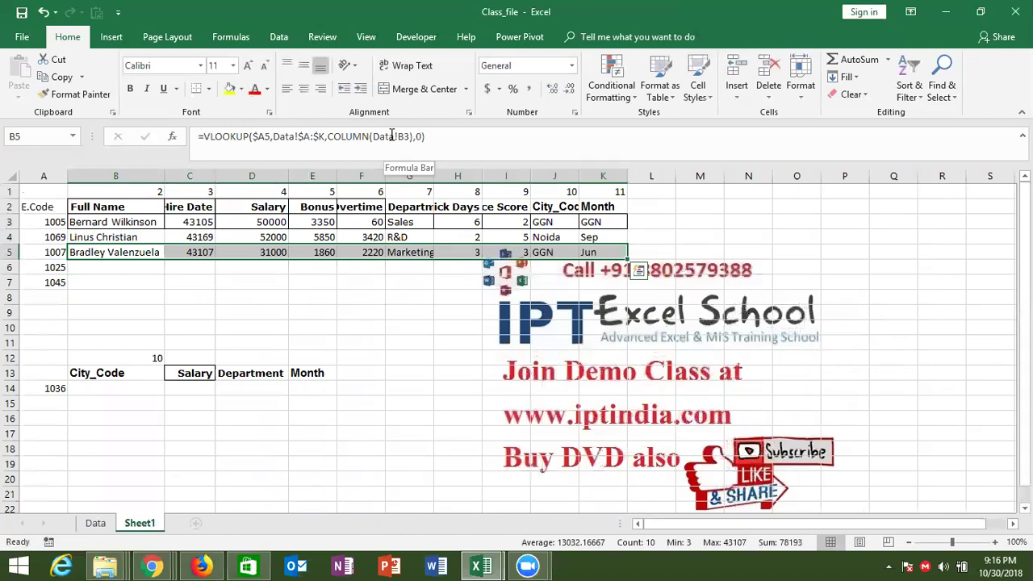
pyautogui.press('Left')
pyautogui.press('Right')
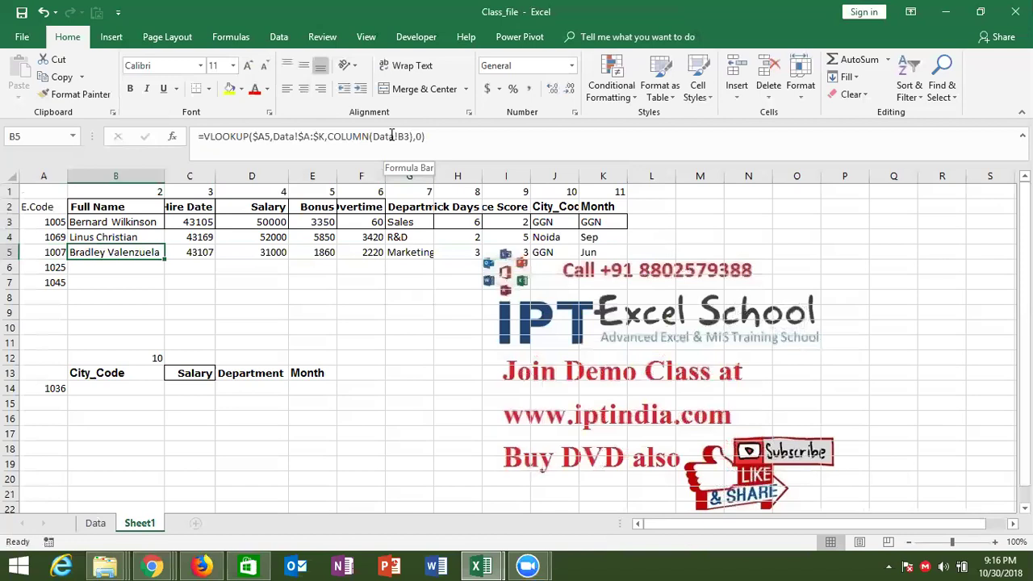
pyautogui.press('Up')
pyautogui.press('Up')
pyautogui.press('Up')
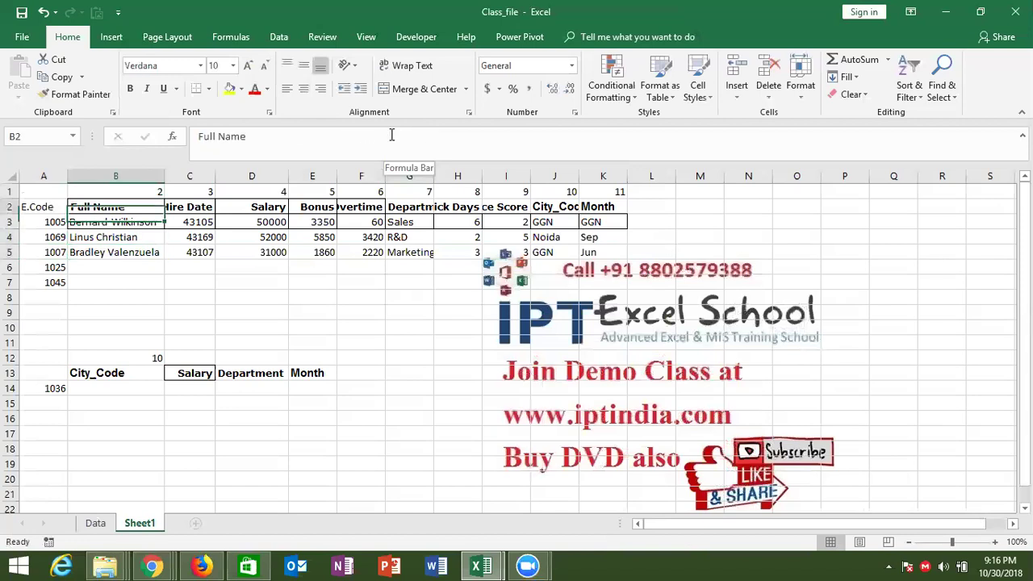
pyautogui.press('Left')
pyautogui.hotkey('ctrl', 'shift', 'Right')
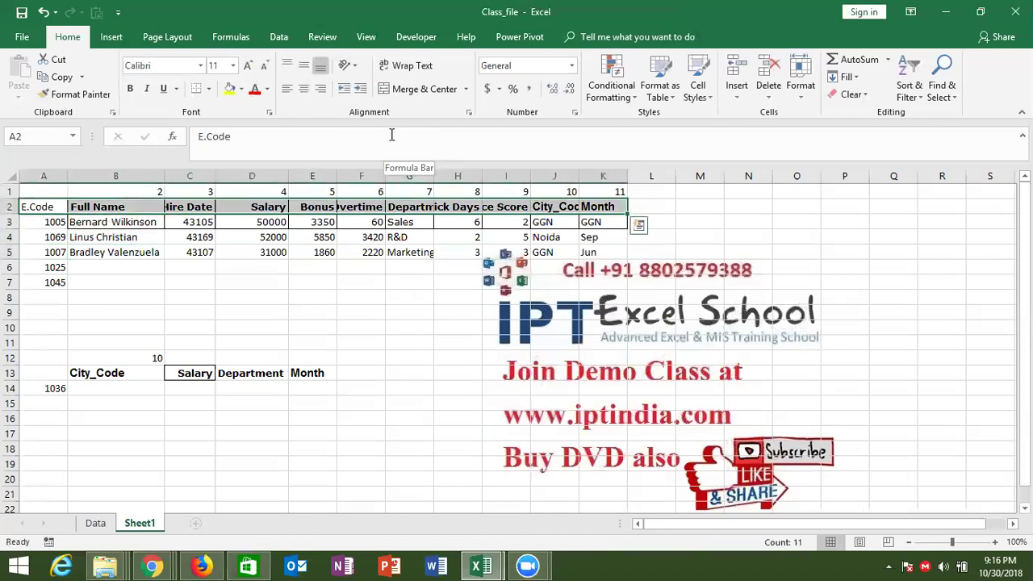
pyautogui.click(98, 523)
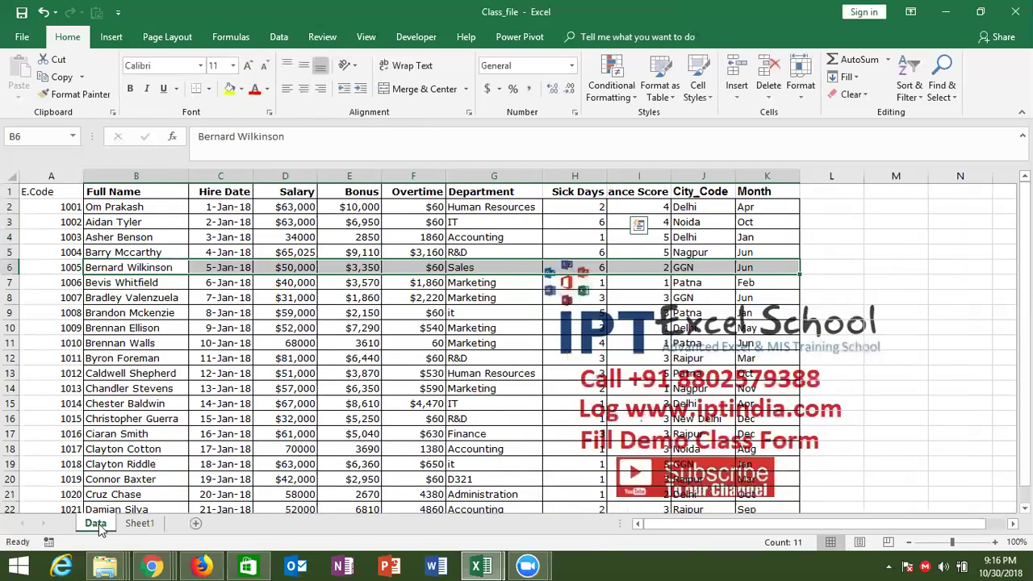
pyautogui.hotkey('ctrl', 'Home')
pyautogui.hotkey('ctrl', 'shift', 'Right')
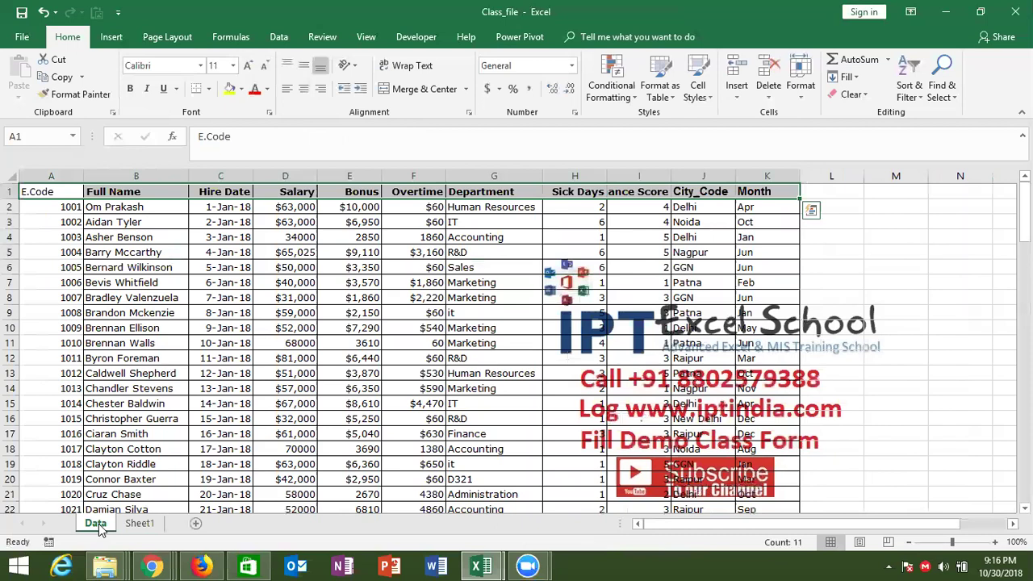
pyautogui.hotkey('ctrl', 'shift', 'Left')
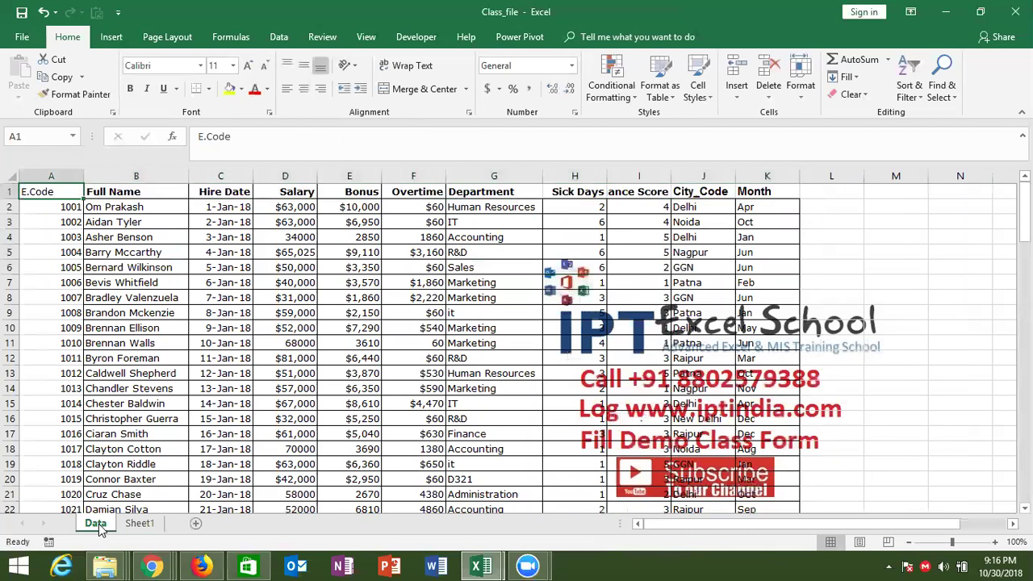
pyautogui.click(802, 251)
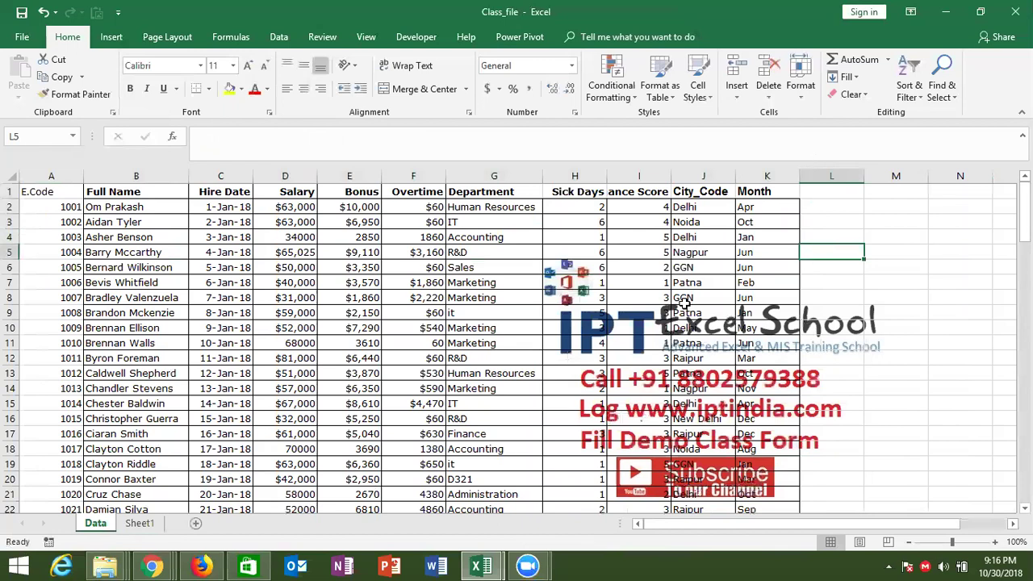
pyautogui.click(139, 523)
pyautogui.click(141, 255)
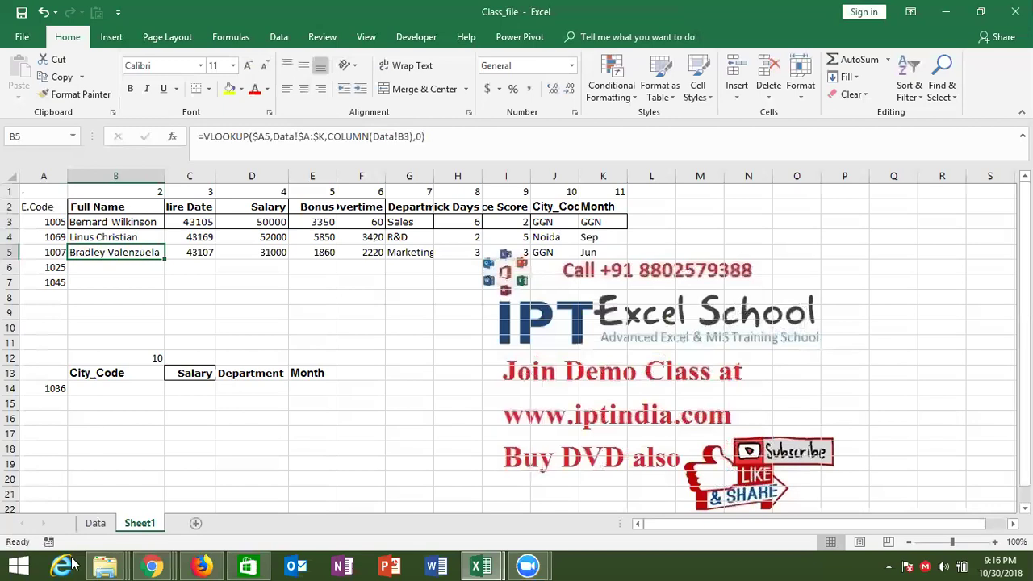
pyautogui.click(96, 523)
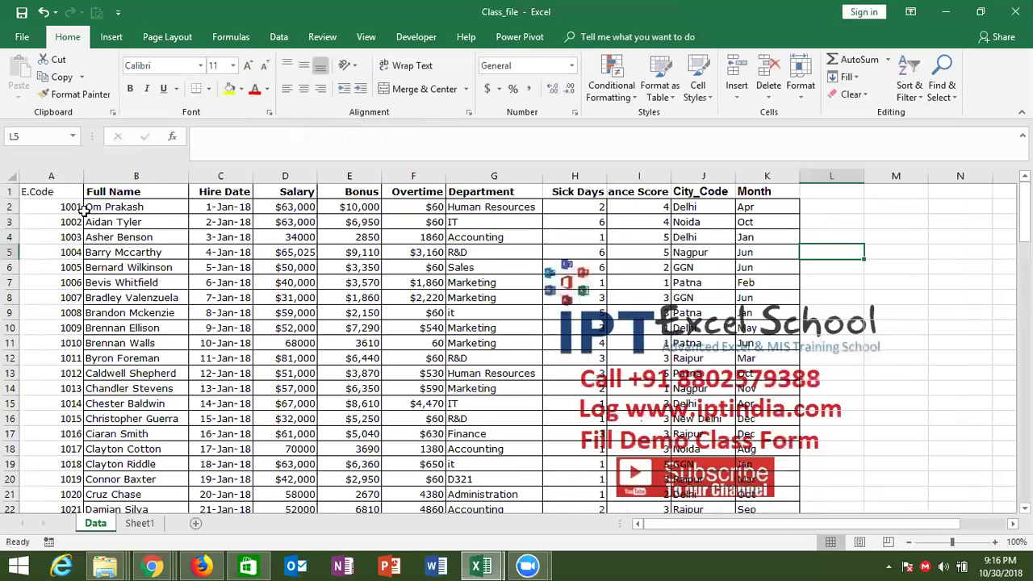
pyautogui.click(140, 524)
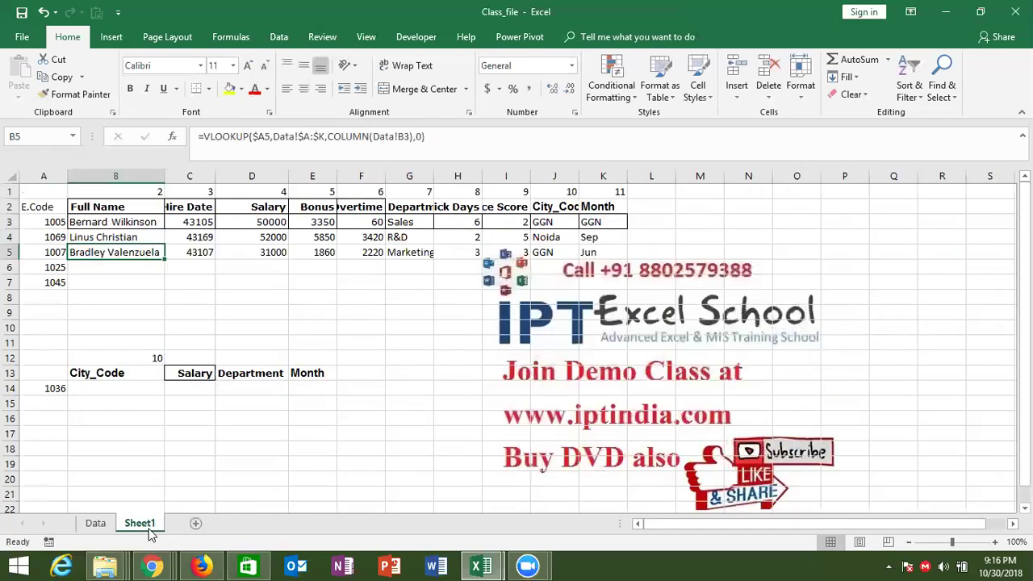
# Write =VLOOKUP(A6,Data!A:K,{2,...,11},0) in B6 for employee 1025
pyautogui.doubleClick(124, 269)
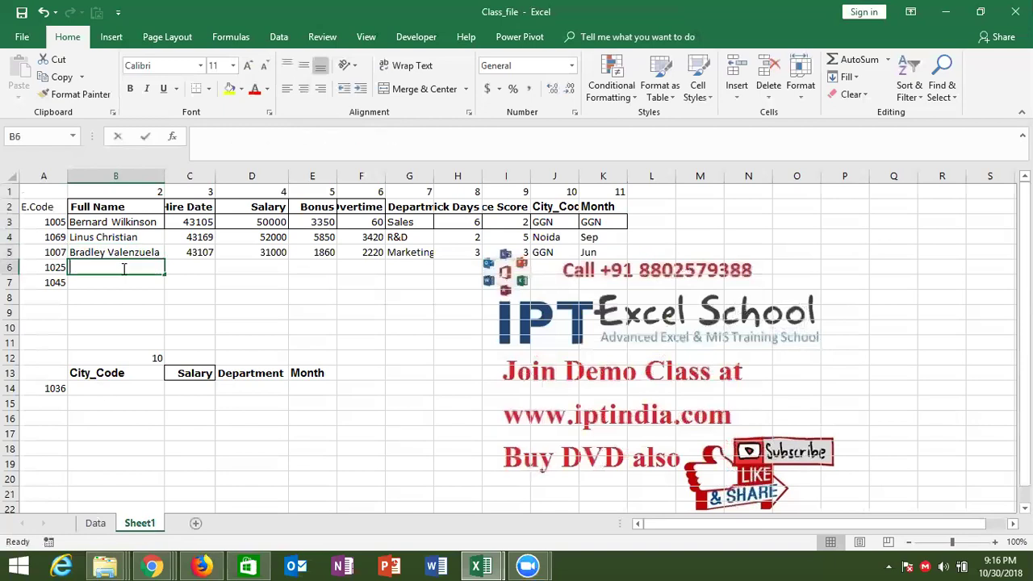
pyautogui.write('=vl')
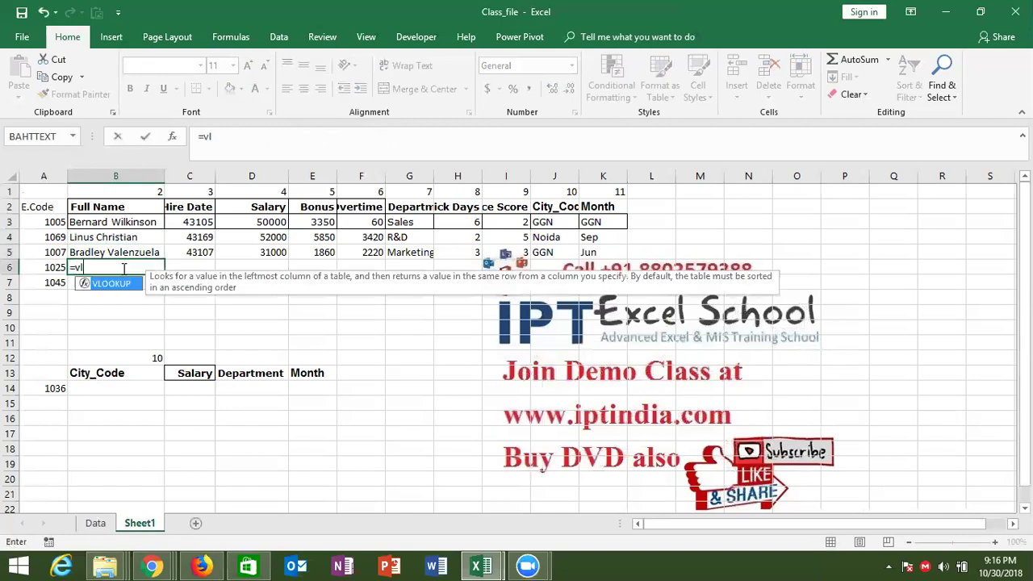
pyautogui.press('Tab')
pyautogui.press('Left')
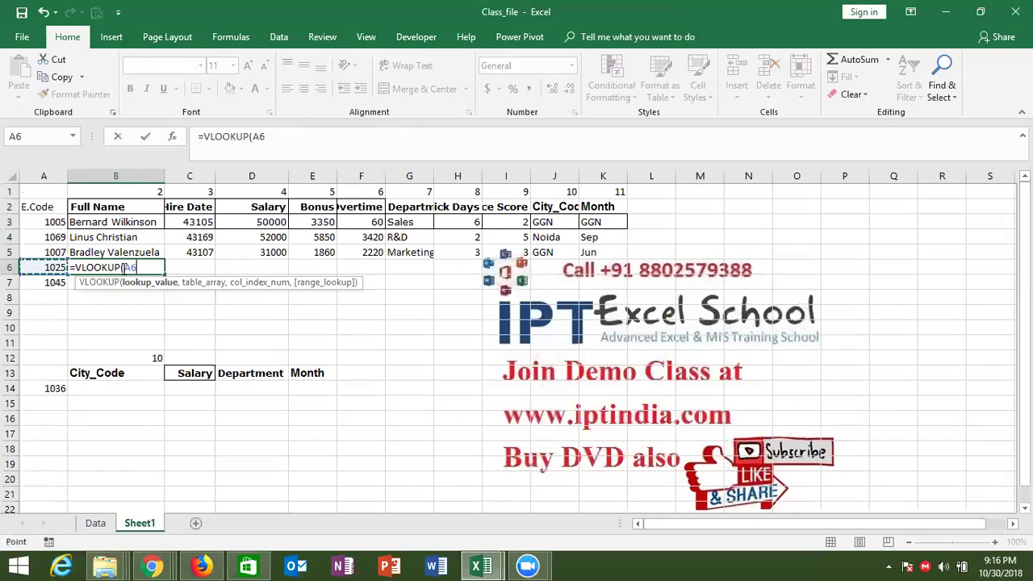
pyautogui.write(',')
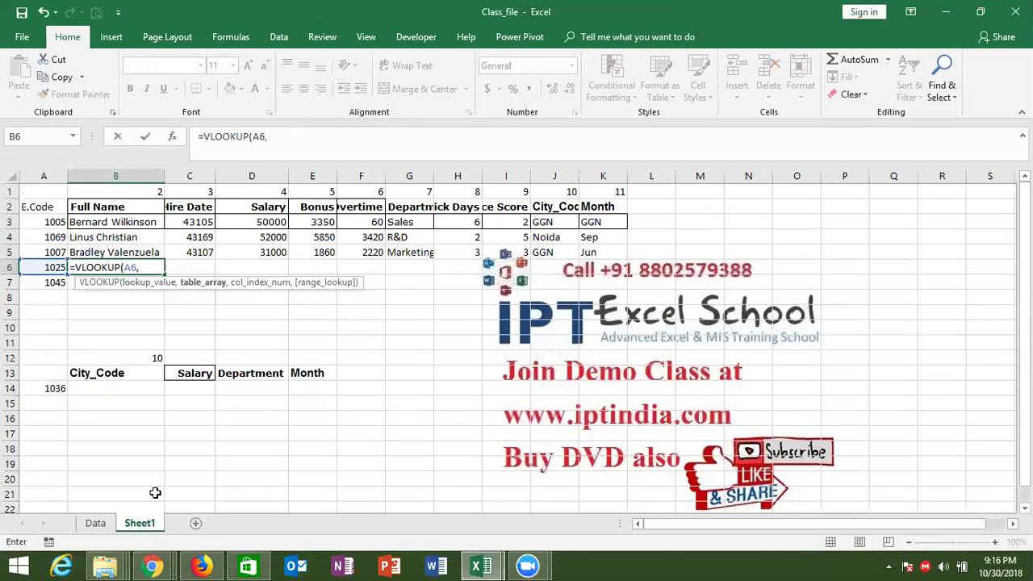
pyautogui.click(95, 523)
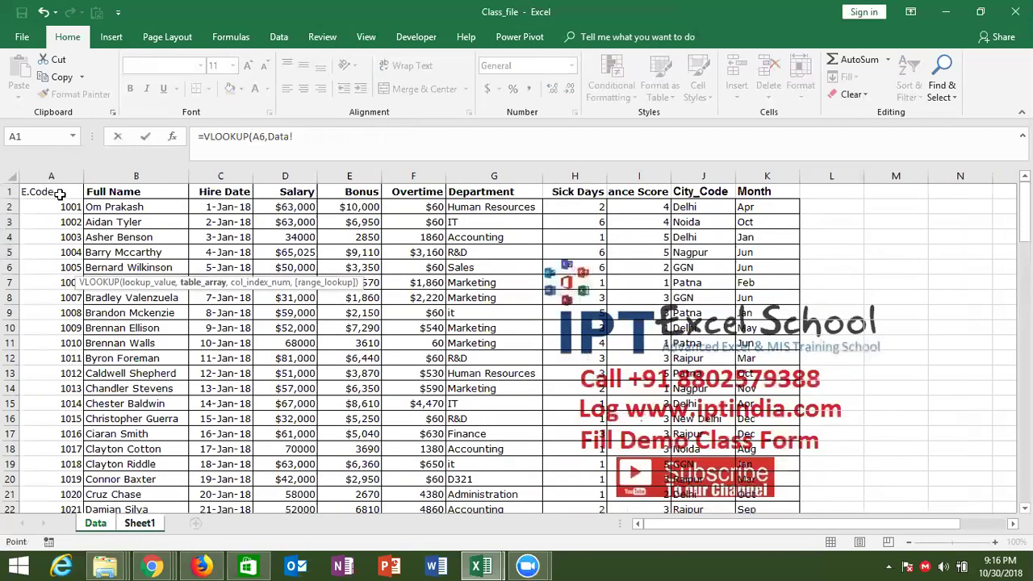
pyautogui.moveTo(53, 176); pyautogui.dragTo(494, 176)
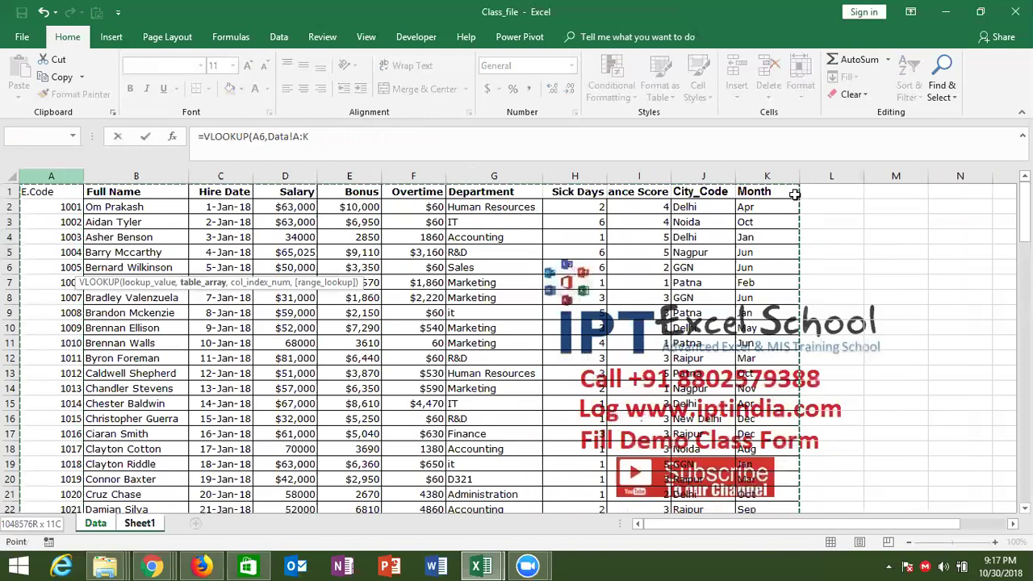
pyautogui.write(',')
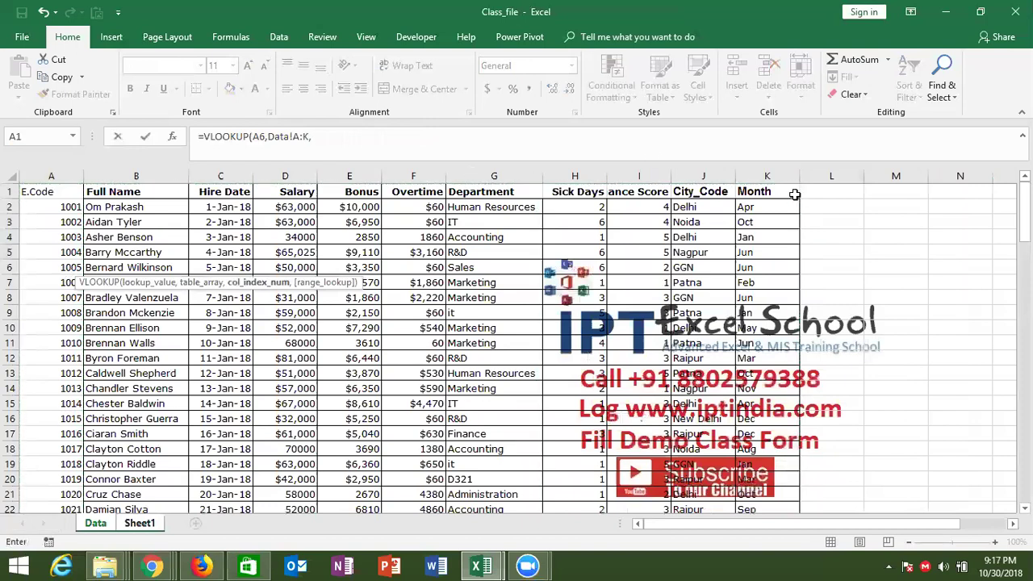
pyautogui.write('{2,3,4,5,6')
pyautogui.write(',7,9,8,')
pyautogui.write('9,10')
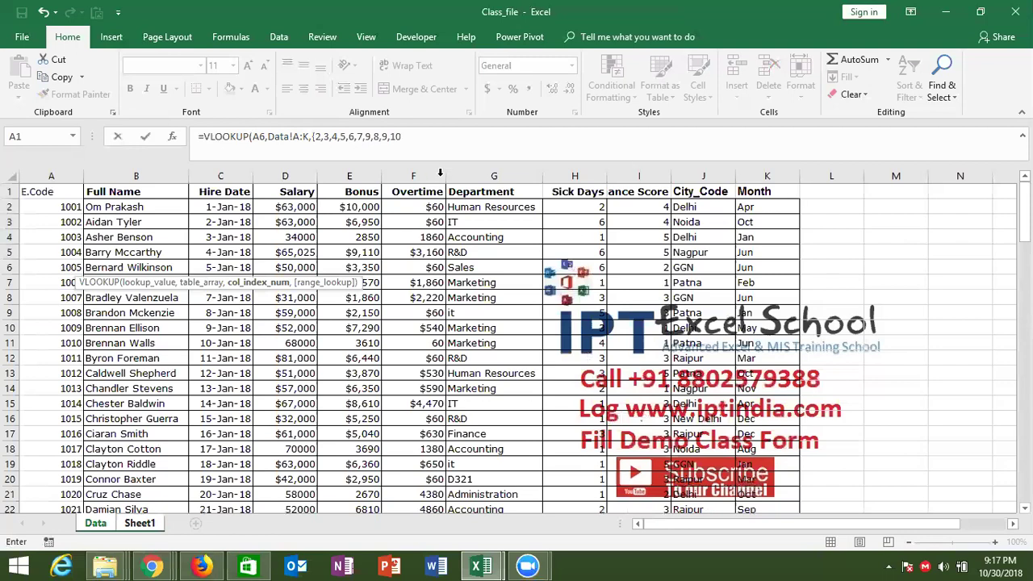
pyautogui.click(419, 139)
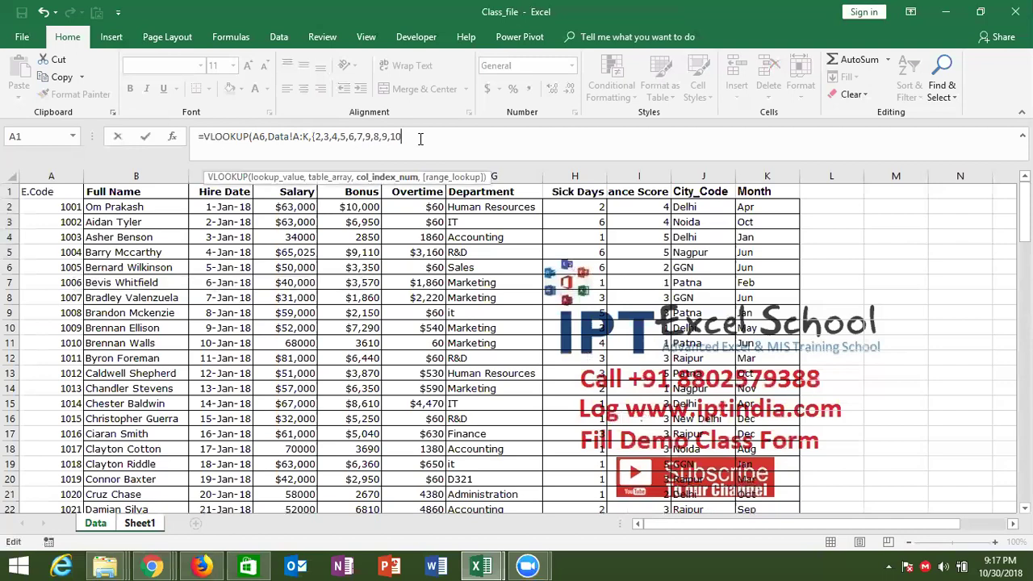
pyautogui.write(',')
pyautogui.write('11},0)')
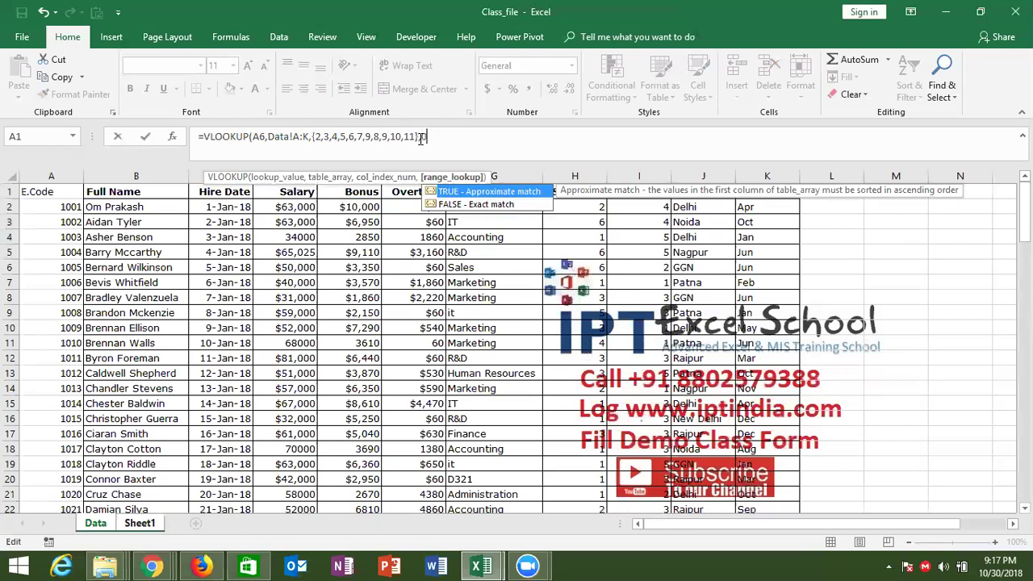
pyautogui.hotkey('ctrl', 'Return')
# Array-enter the formula across B6:K6 and check the Hire Date and Salary results
pyautogui.hotkey('shift', 'Right')
pyautogui.hotkey('shift', 'Right')
pyautogui.hotkey('shift', 'Right')
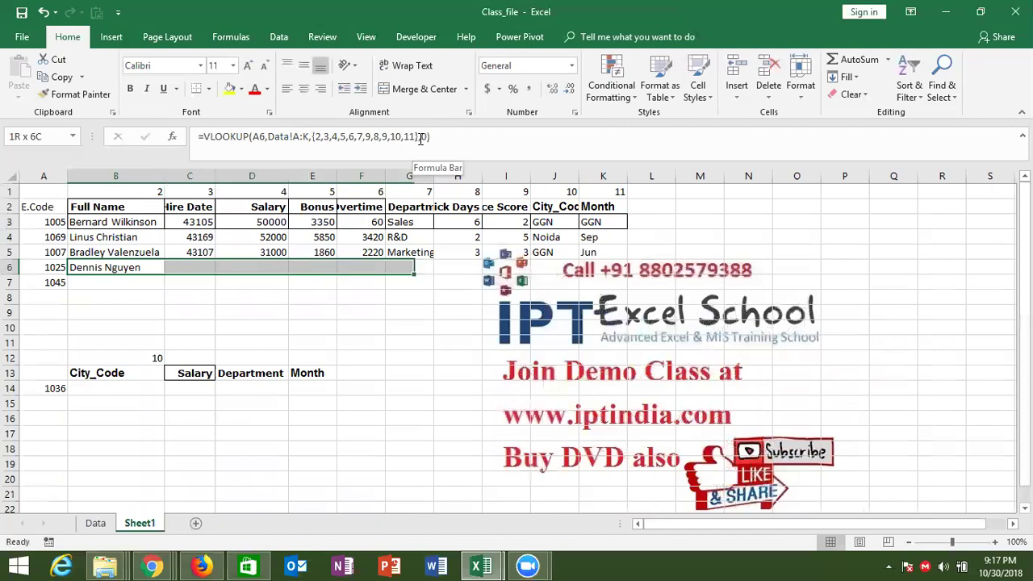
pyautogui.hotkey('shift', 'Right')
pyautogui.hotkey('shift', 'Right')
pyautogui.hotkey('shift', 'Right')
pyautogui.hotkey('shift', 'Right')
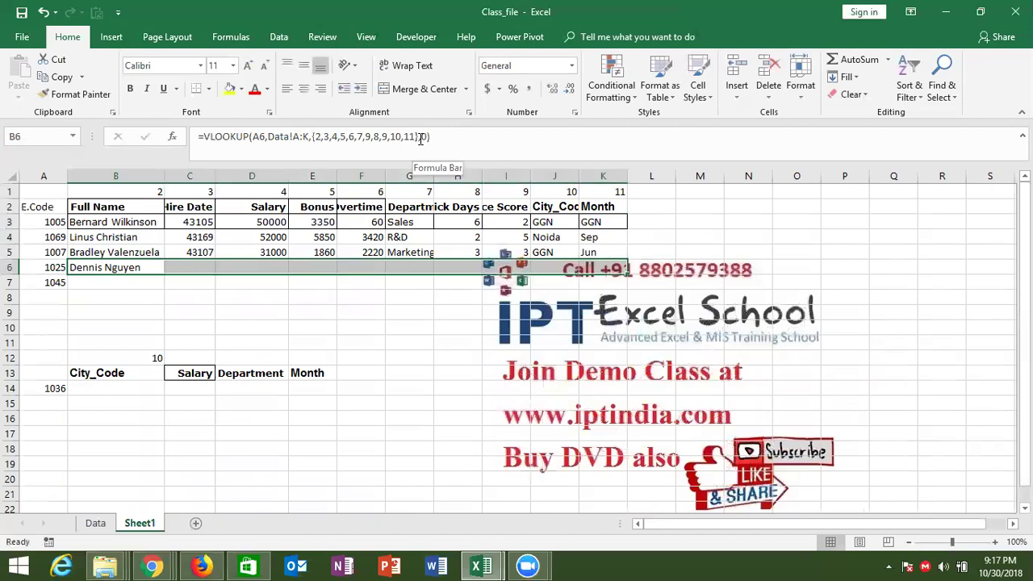
pyautogui.press('F2')
pyautogui.hotkey('ctrl', 'shift', 'Return')
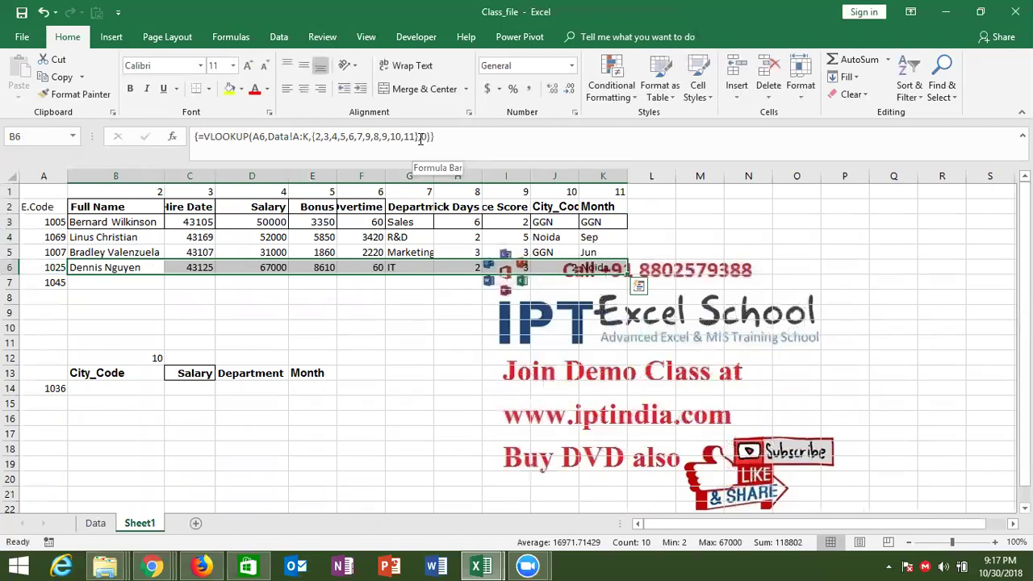
pyautogui.press('Right')
pyautogui.press('Left')
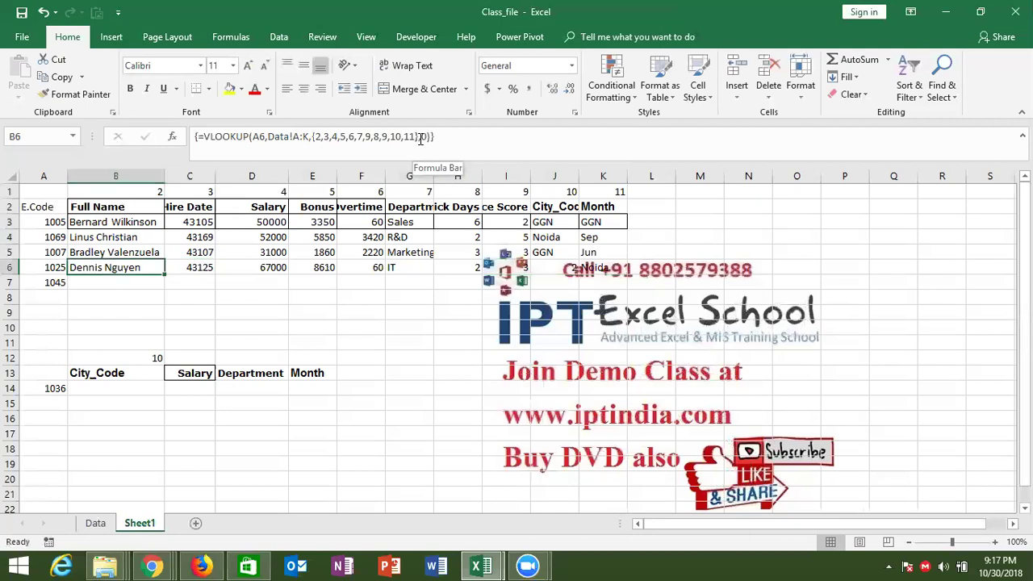
pyautogui.press('Right')
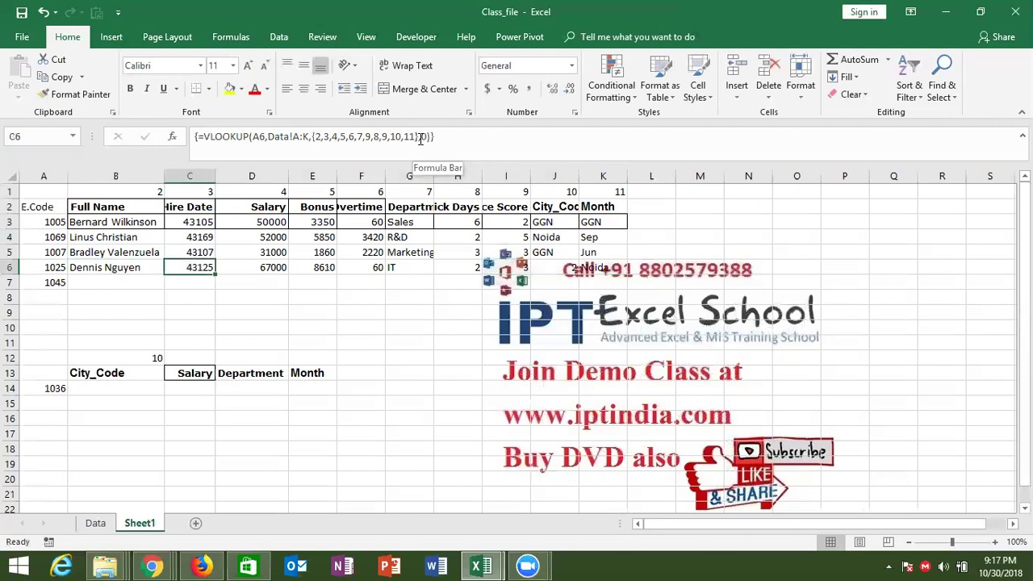
pyautogui.press('Right')
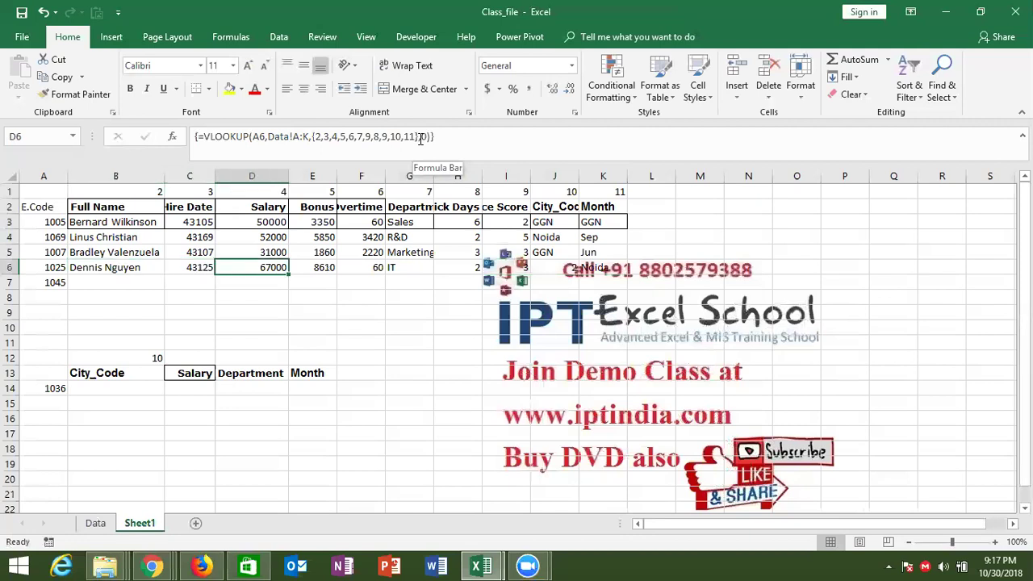
# Type the numbers 2, 3, 4 and 5 into M2:P2
pyautogui.click(713, 206)
pyautogui.write('2')
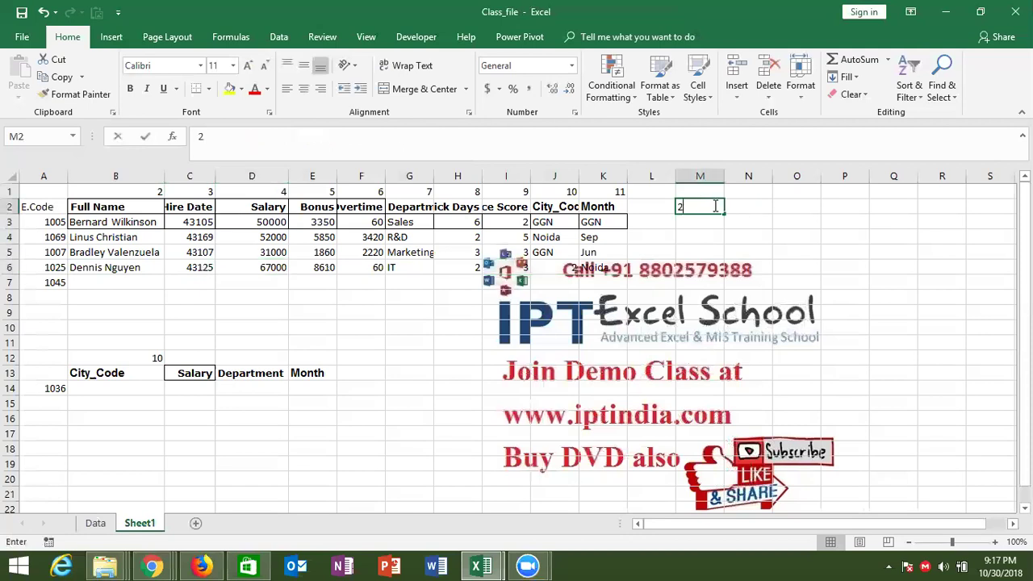
pyautogui.press('Tab')
pyautogui.write('3')
pyautogui.press('Tab')
pyautogui.write('4')
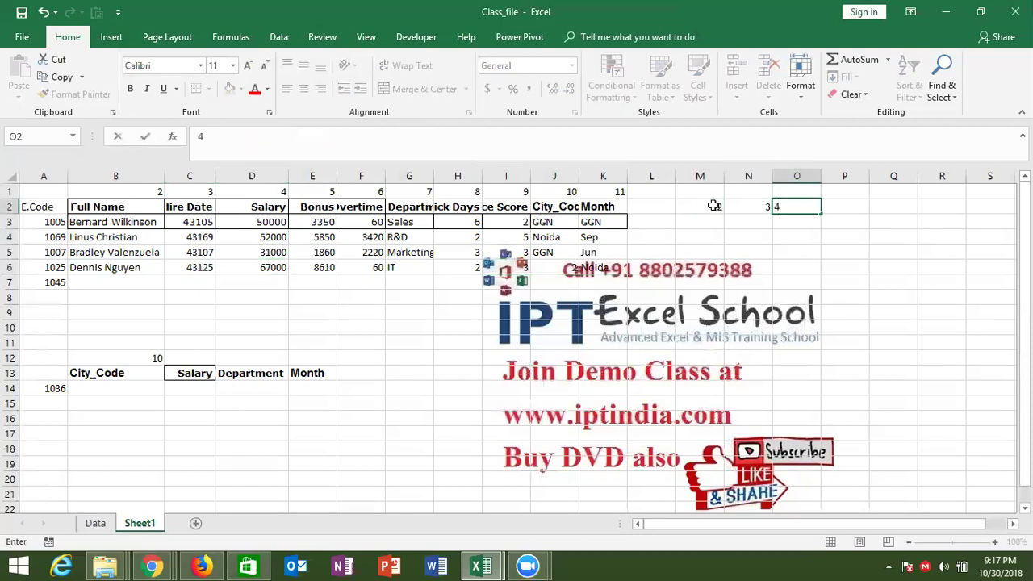
pyautogui.press('Tab')
pyautogui.write('5')
# Enter the array constant {2,3,4,5} across M3:P3
pyautogui.click(713, 220)
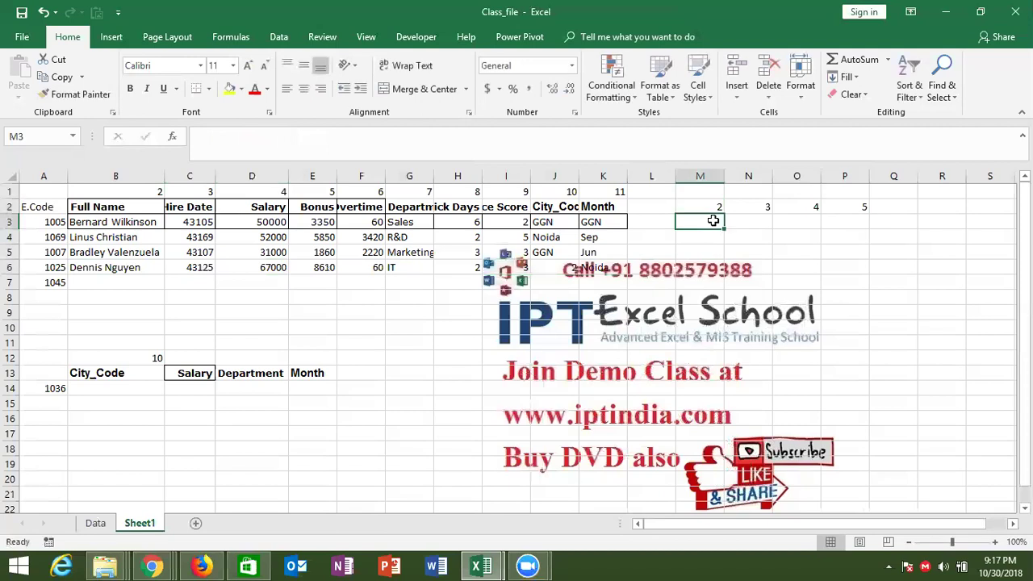
pyautogui.moveTo(713, 220); pyautogui.dragTo(845, 222)
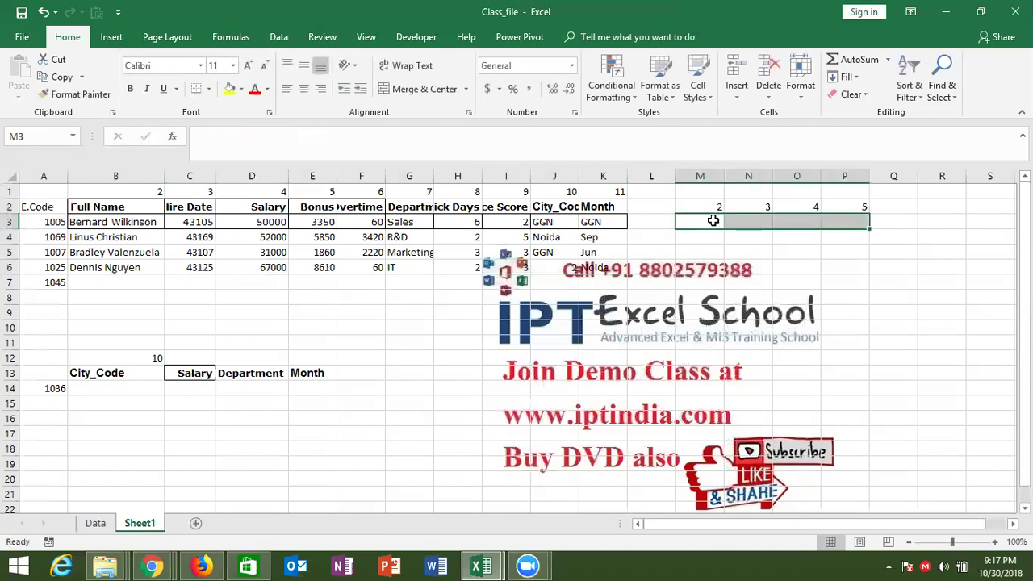
pyautogui.write('=')
pyautogui.write('(')
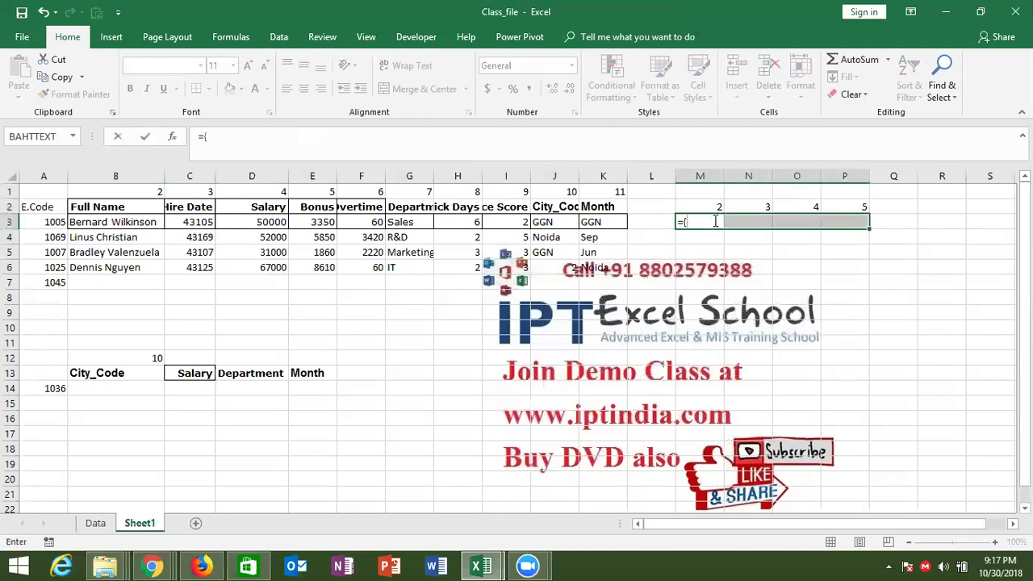
pyautogui.write('2,3,4,5}')
pyautogui.hotkey('ctrl', 'shift', 'Return')
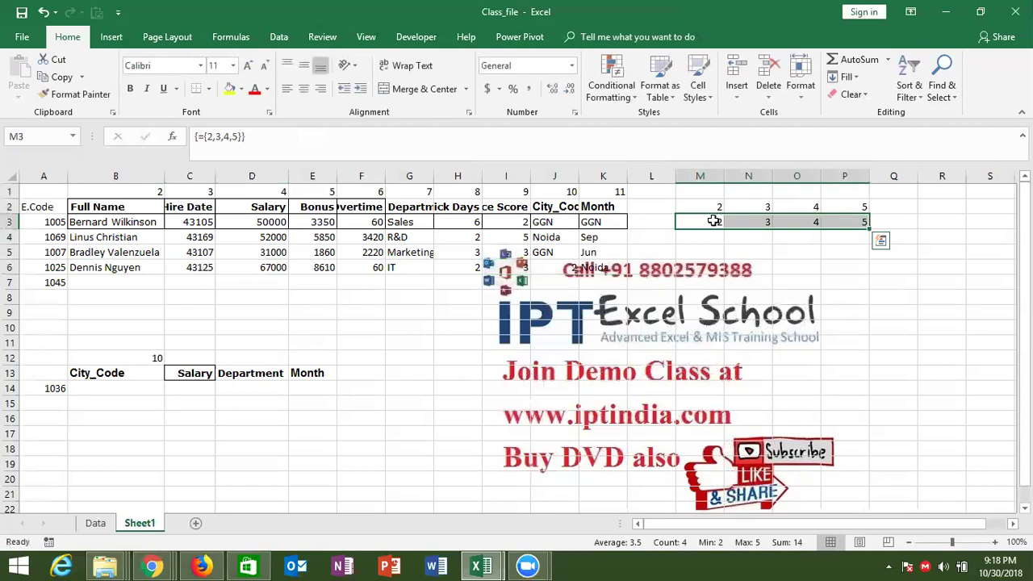
# Review row 6's array lookup results from B6 onward
pyautogui.click(157, 272)
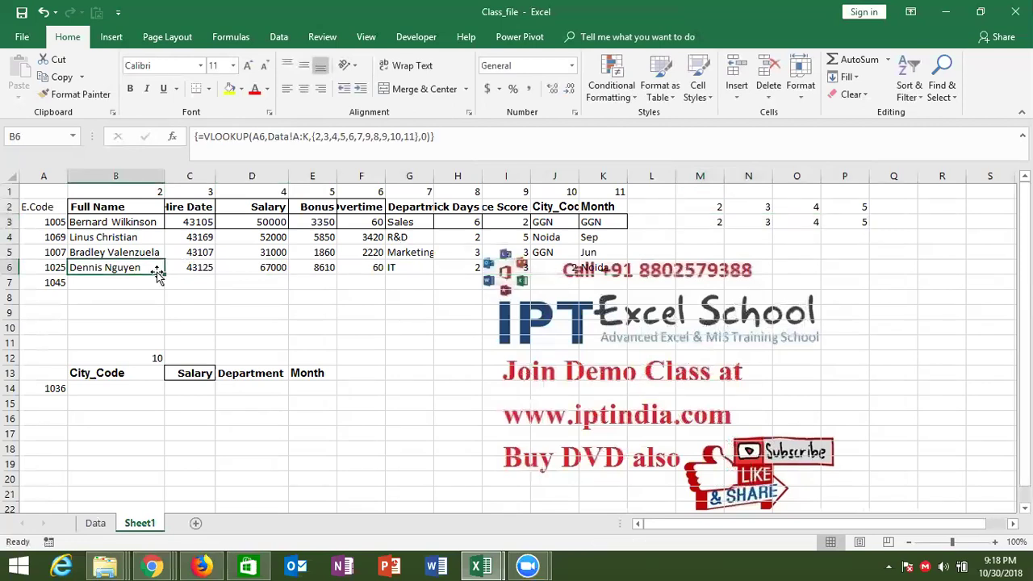
pyautogui.press('Right')
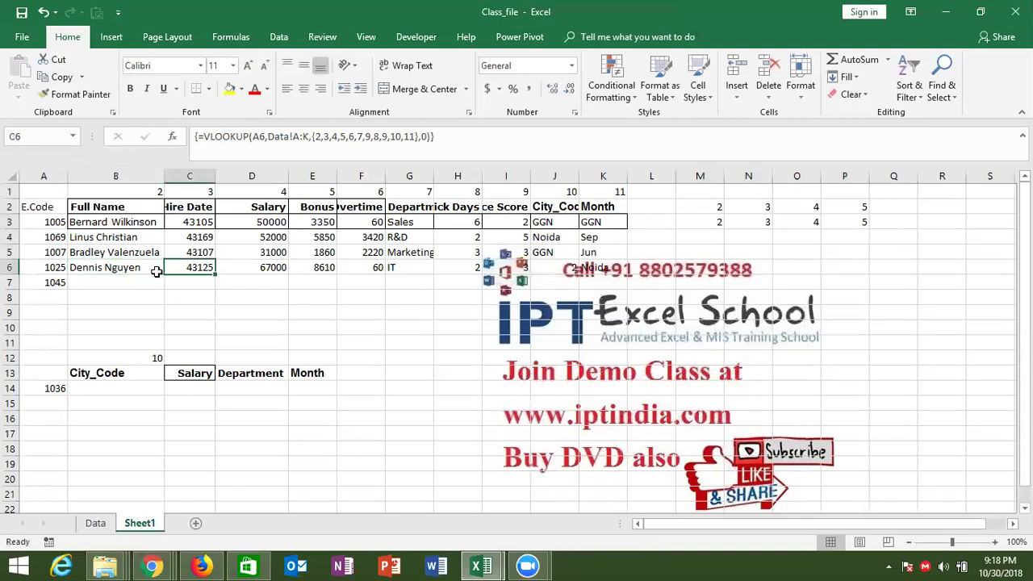
pyautogui.press('Right')
pyautogui.press('Right')
pyautogui.press('Right')
pyautogui.press('Right')
pyautogui.press('Right')
pyautogui.press('Right')
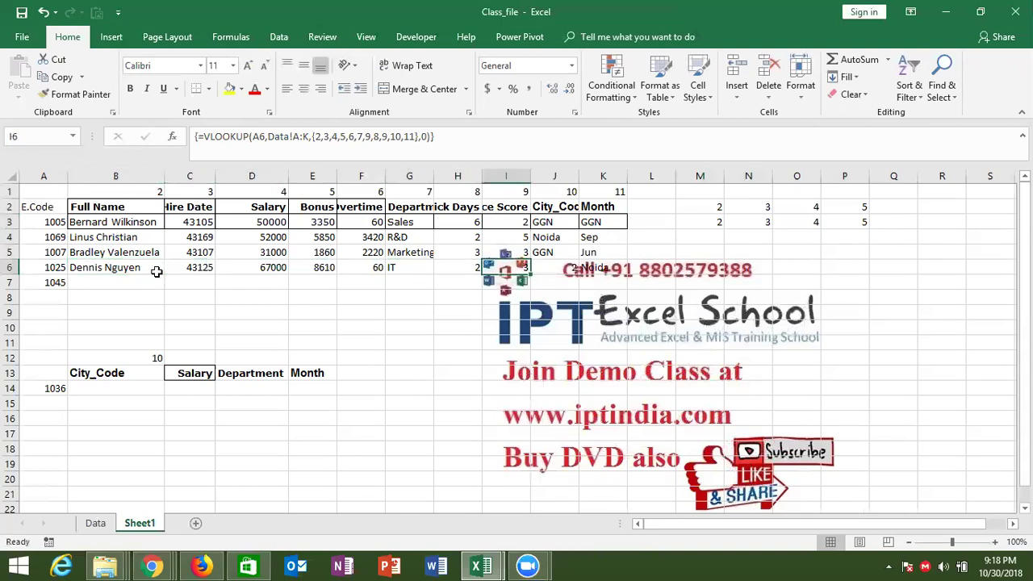
pyautogui.press('Right')
pyautogui.press('Right')
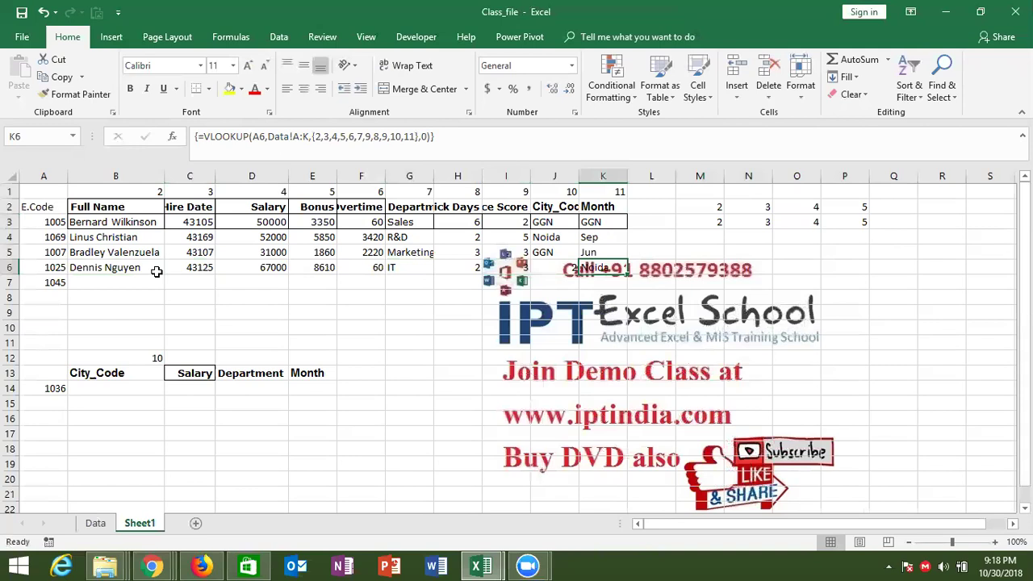
# Select B7:K7 beside employee code 1045
pyautogui.click(117, 281)
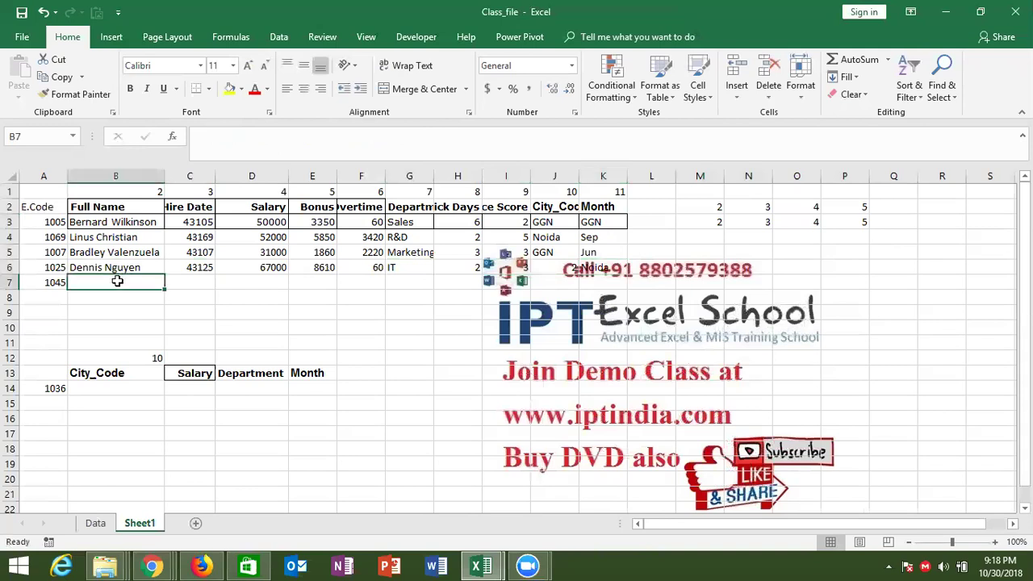
pyautogui.hotkey('shift', 'Right')
pyautogui.hotkey('shift', 'Right')
pyautogui.hotkey('shift', 'Right')
pyautogui.hotkey('shift', 'Right')
pyautogui.hotkey('shift', 'Right')
pyautogui.hotkey('shift', 'Right')
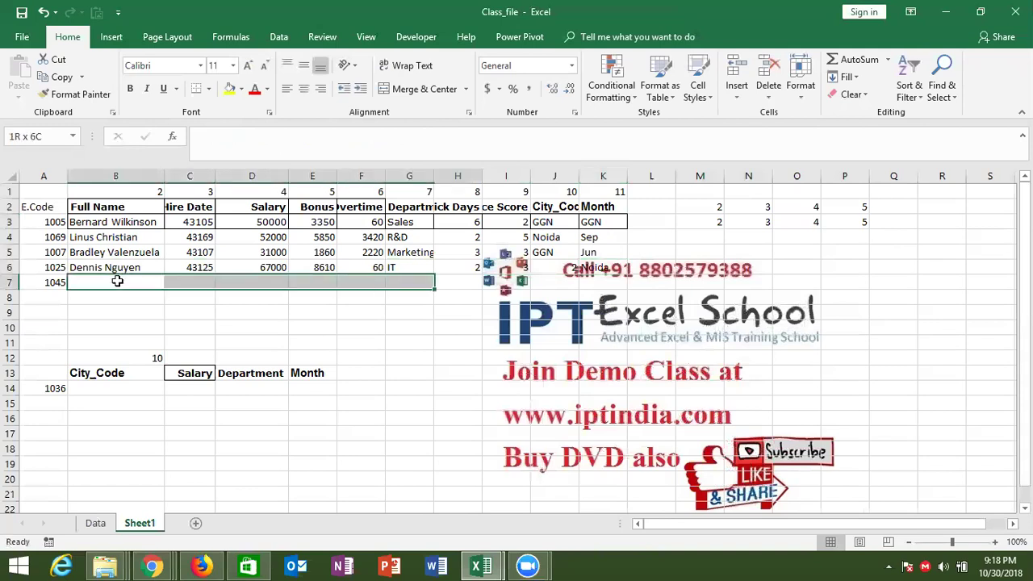
pyautogui.hotkey('shift', 'Right')
pyautogui.hotkey('shift', 'Right')
pyautogui.hotkey('shift', 'Right')
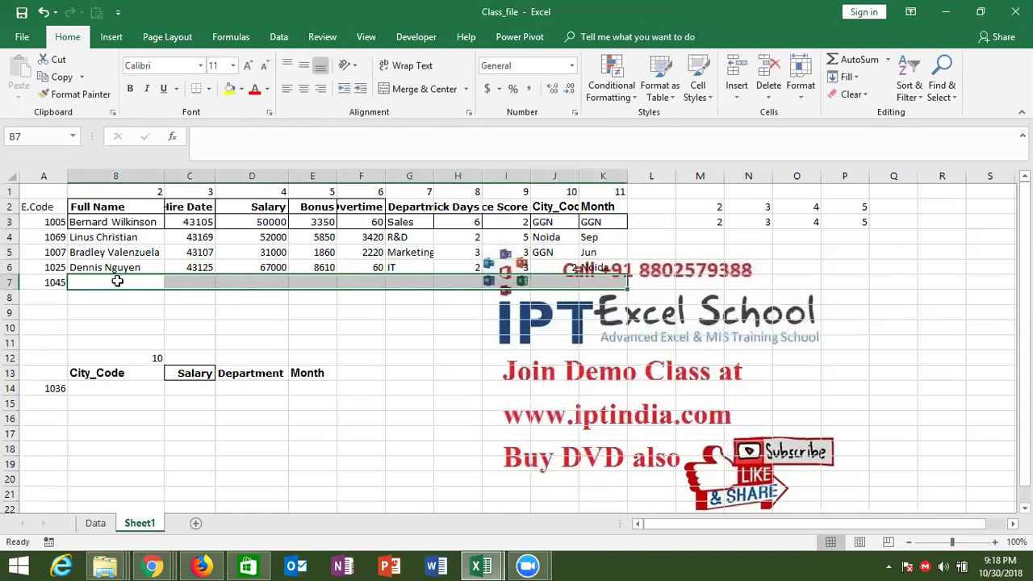
pyautogui.press('Left')
pyautogui.click(117, 281)
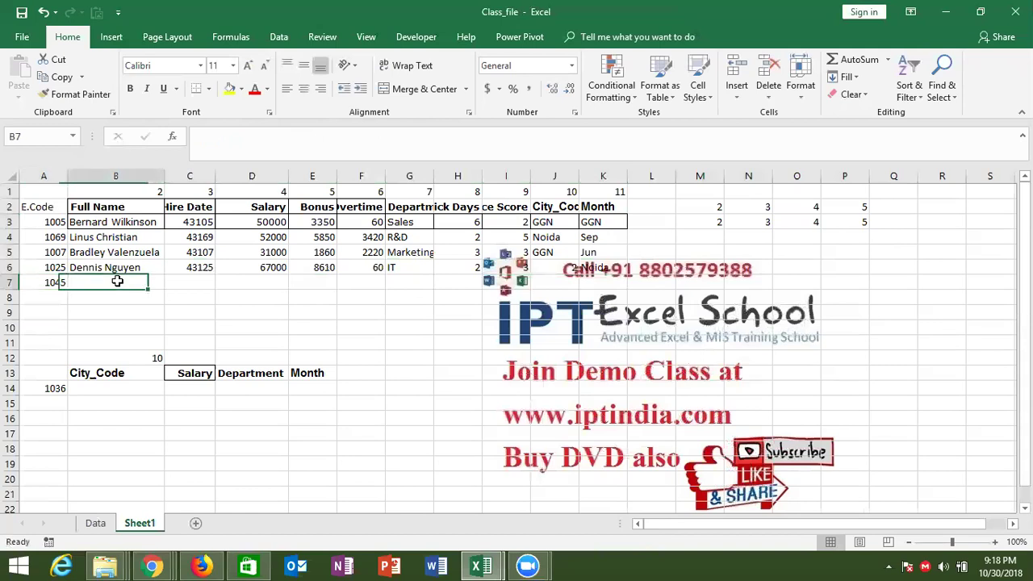
pyautogui.hotkey('shift', 'Right')
pyautogui.hotkey('shift', 'Right')
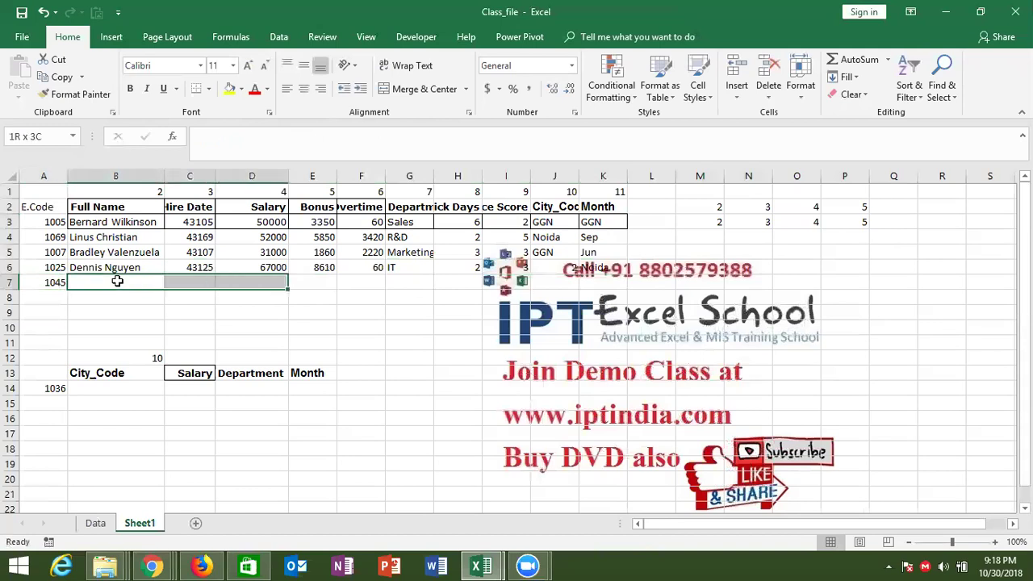
pyautogui.hotkey('shift', 'Right')
pyautogui.hotkey('shift', 'Right')
pyautogui.hotkey('shift', 'Right')
pyautogui.hotkey('shift', 'Right')
pyautogui.hotkey('shift', 'Right')
pyautogui.hotkey('shift', 'Right')
pyautogui.hotkey('shift', 'Right')
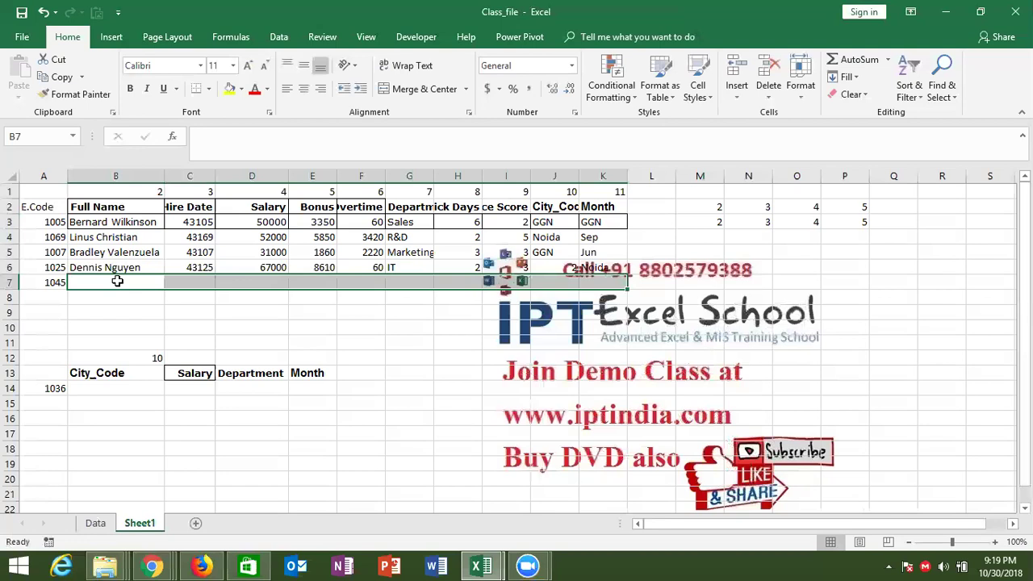
# Array-enter =VLOOKUP(A7,Data!A:K,{2,3,4,5,6,7,8,9,10,11},0) across B7:K7
pyautogui.write('=vl')
pyautogui.press('Tab')
pyautogui.press('Left')
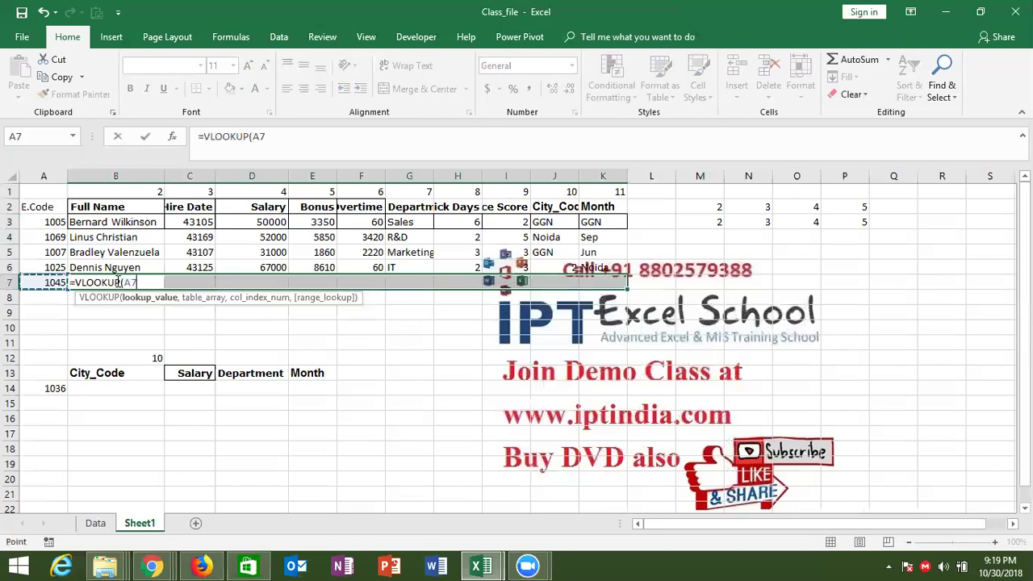
pyautogui.write(',')
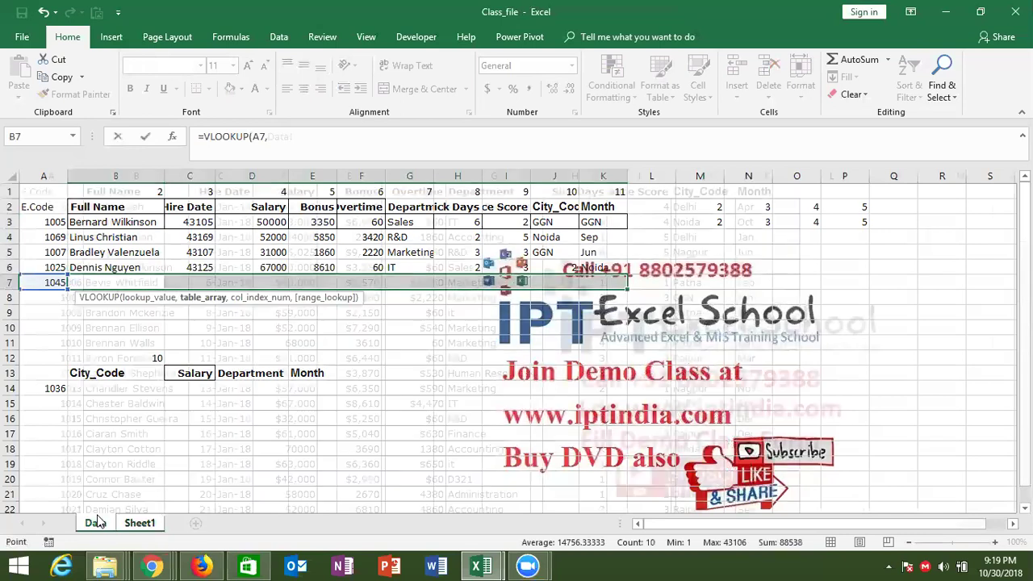
pyautogui.click(95, 523)
pyautogui.moveTo(77, 177); pyautogui.dragTo(741, 188)
pyautogui.write(',{')
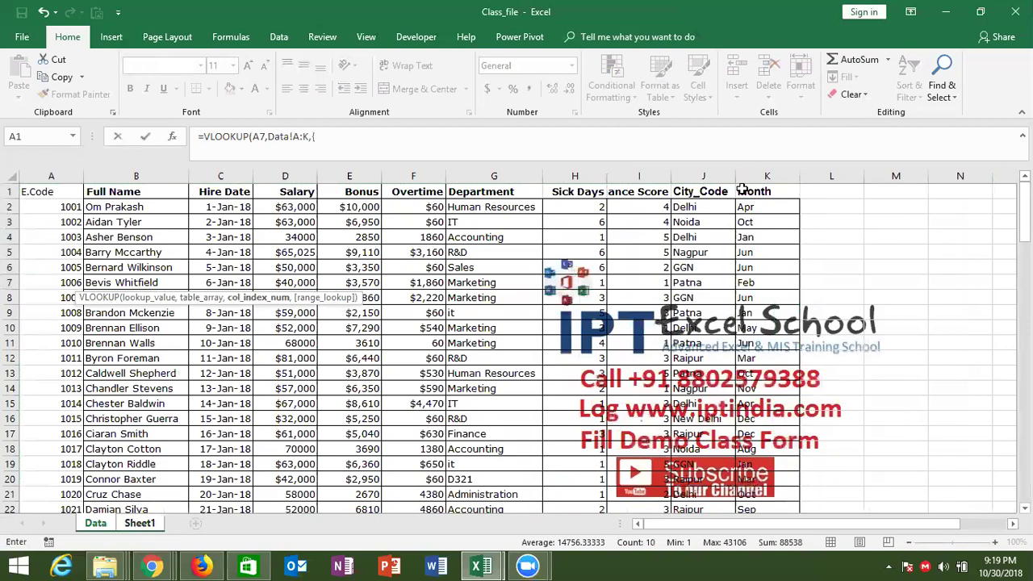
pyautogui.write('2,3,4,5,6,7,8,9,10,11}')
pyautogui.write(',0')
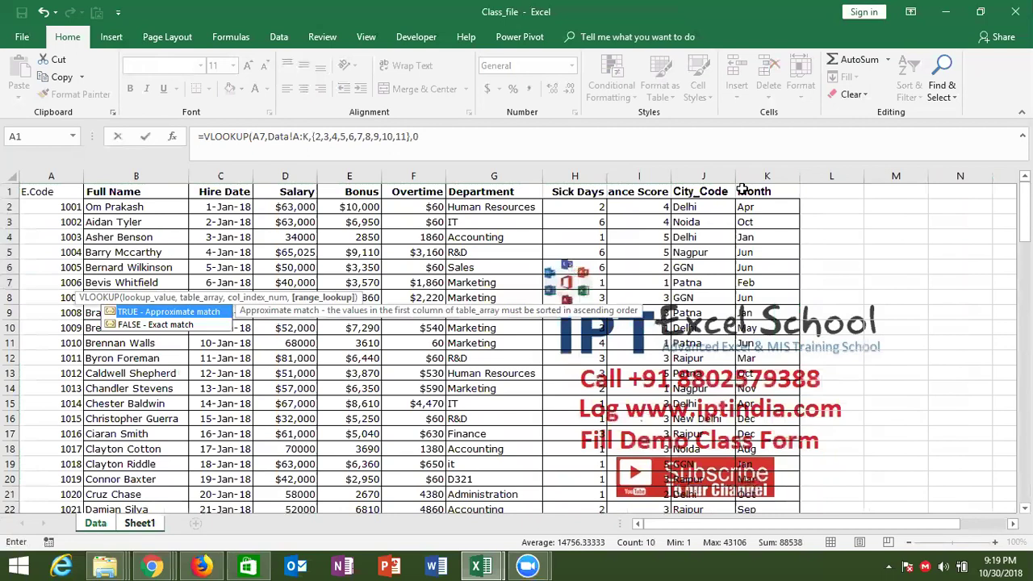
pyautogui.write(')')
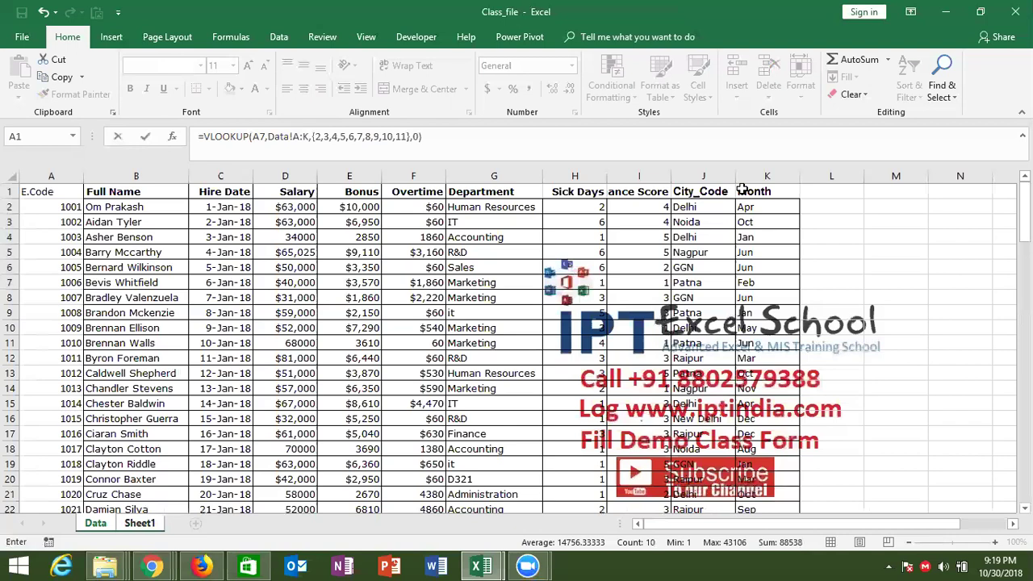
pyautogui.hotkey('ctrl', 'shift', 'Return')
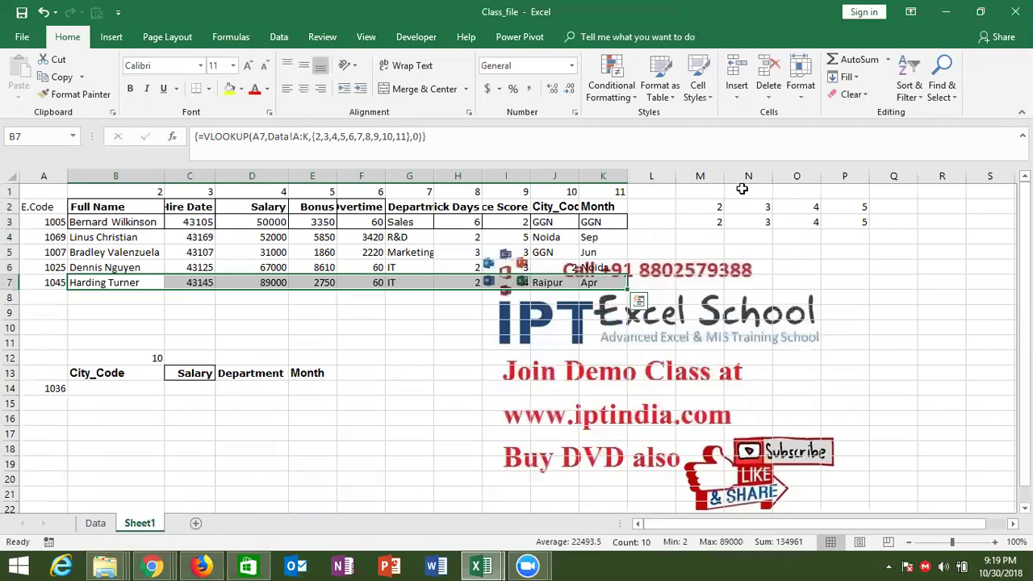
pyautogui.press('Right')
pyautogui.press('Right')
pyautogui.press('Right')
pyautogui.press('Right')
pyautogui.press('Right')
pyautogui.press('Right')
pyautogui.press('Right')
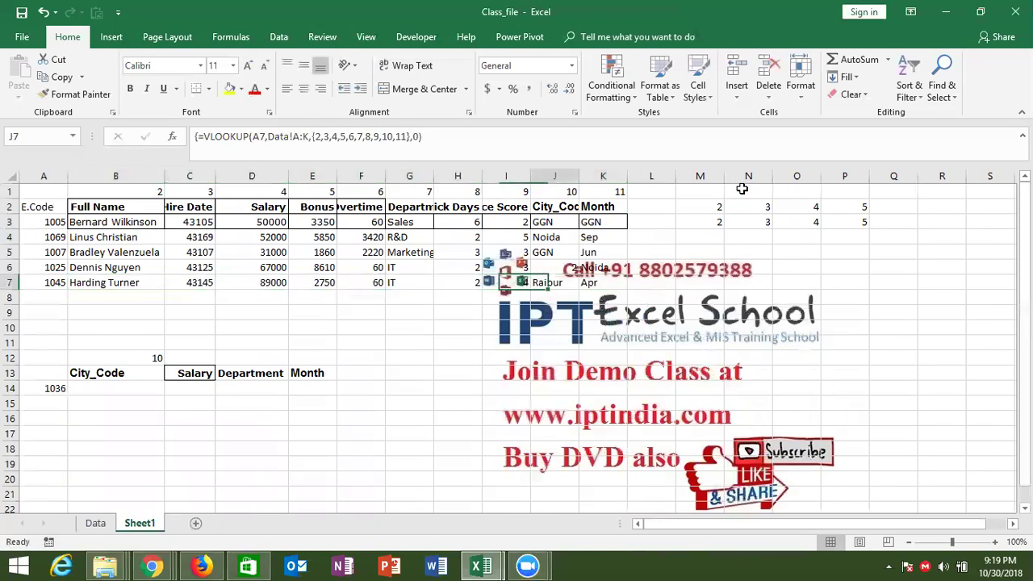
pyautogui.press('Right')
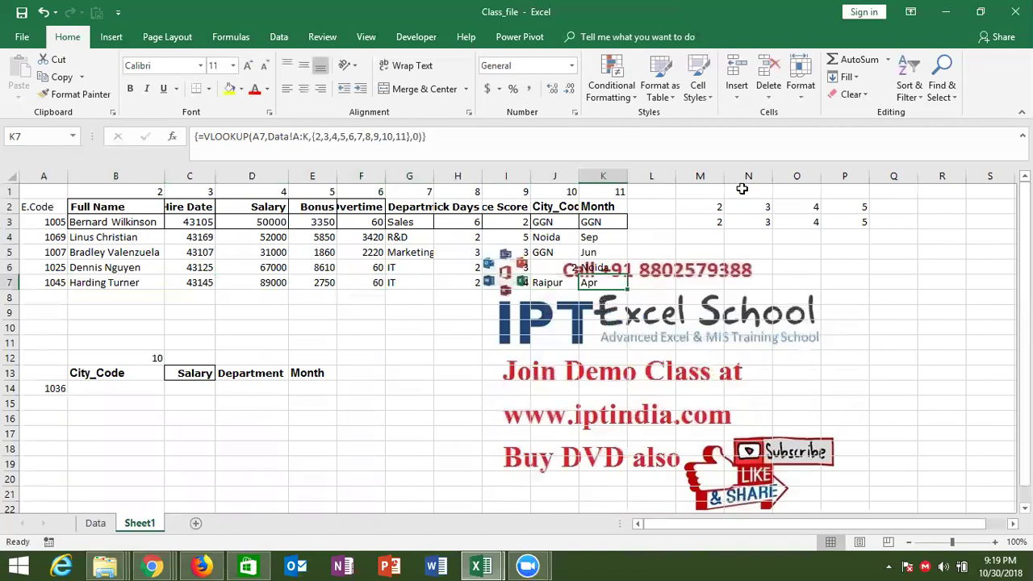
pyautogui.press('Left')
pyautogui.press('Left')
pyautogui.press('Left')
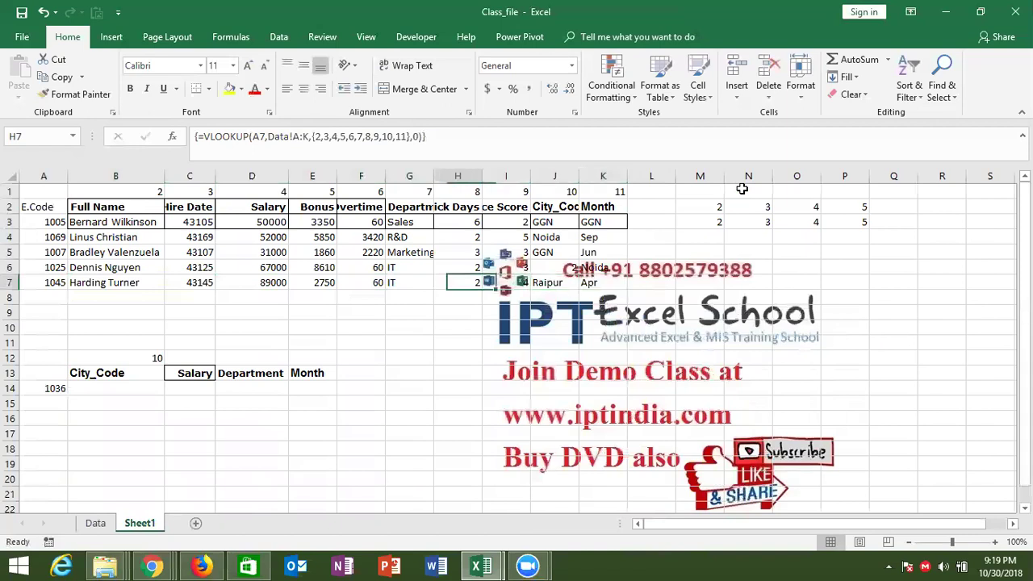
pyautogui.press('Left')
pyautogui.press('Left')
pyautogui.press('Delete')
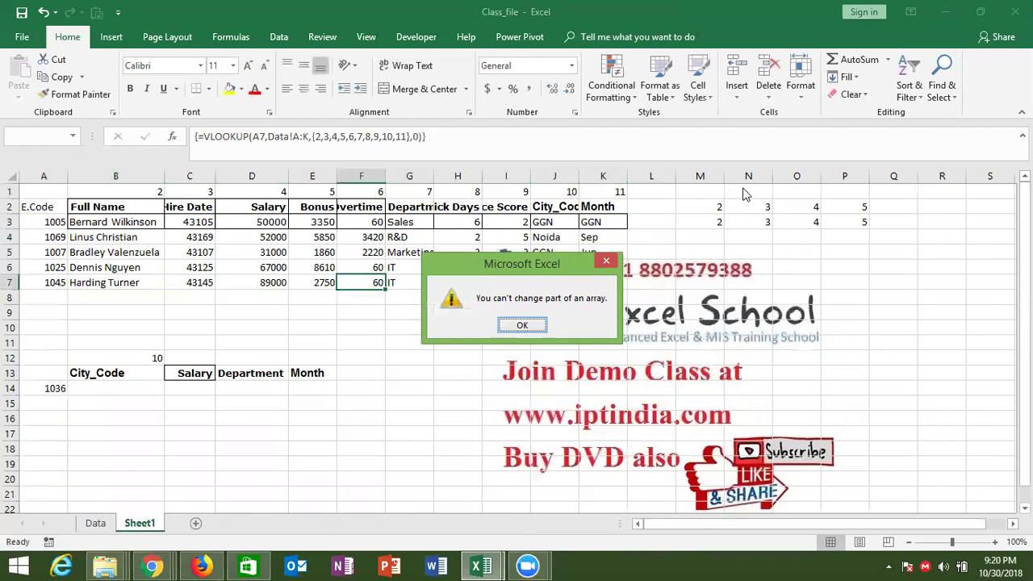
pyautogui.press('Return')
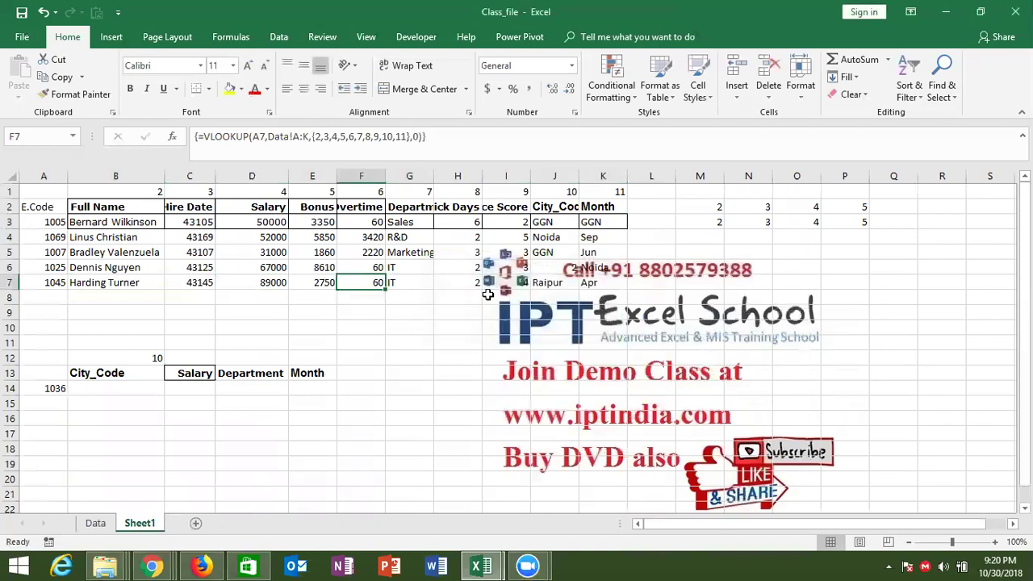
pyautogui.click(101, 378)
pyautogui.moveTo(135, 380); pyautogui.dragTo(297, 378)
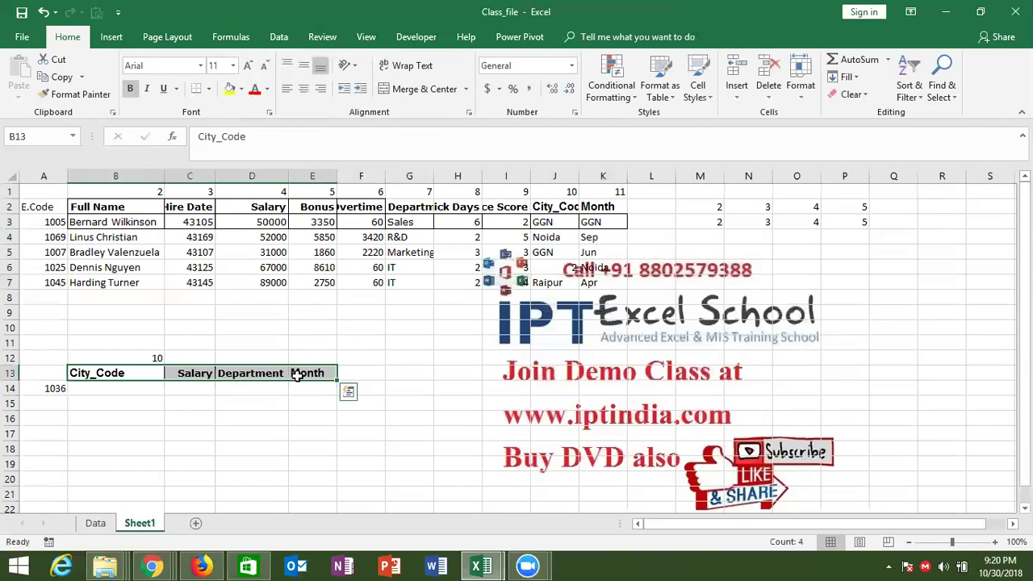
# Compare the Salary, City_Code and Data sheet headers, then select B12
pyautogui.click(273, 216)
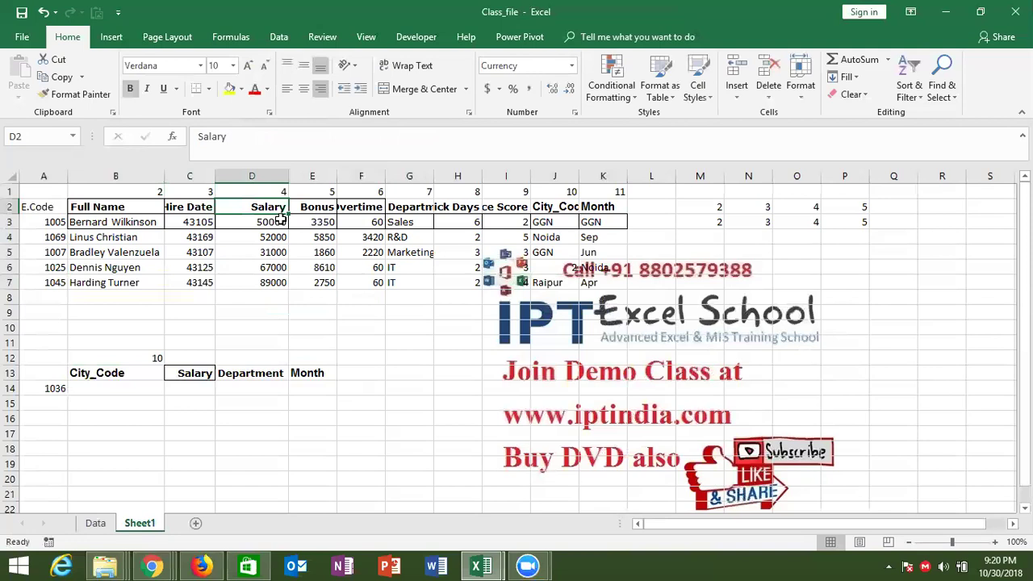
pyautogui.click(103, 374)
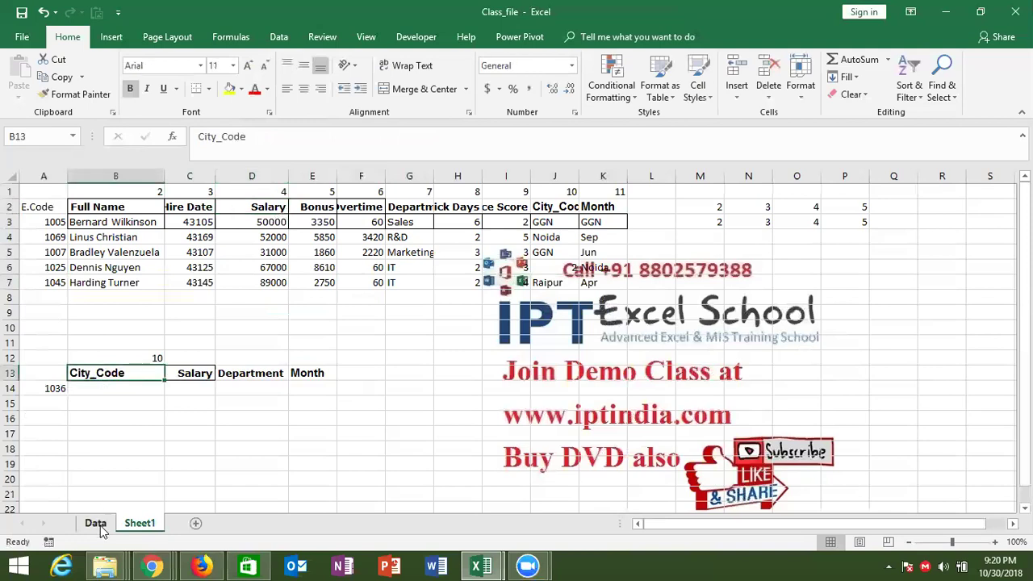
pyautogui.click(100, 526)
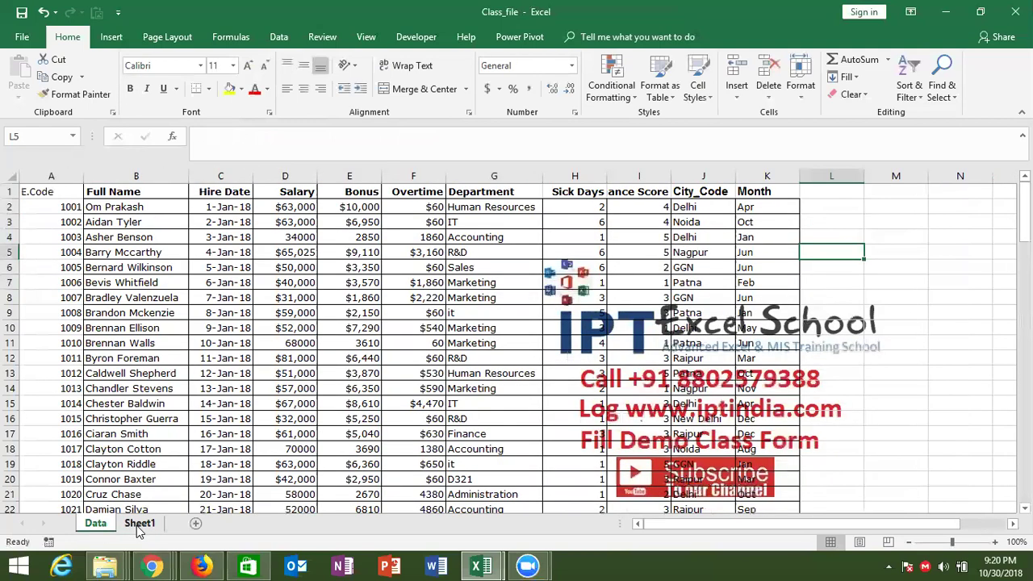
pyautogui.click(139, 524)
pyautogui.click(122, 387)
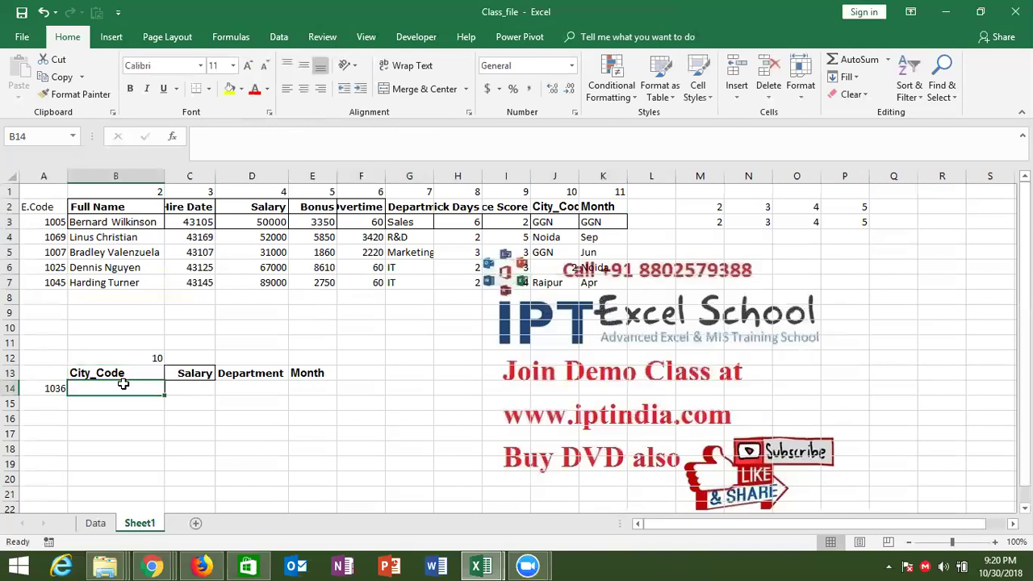
pyautogui.click(137, 357)
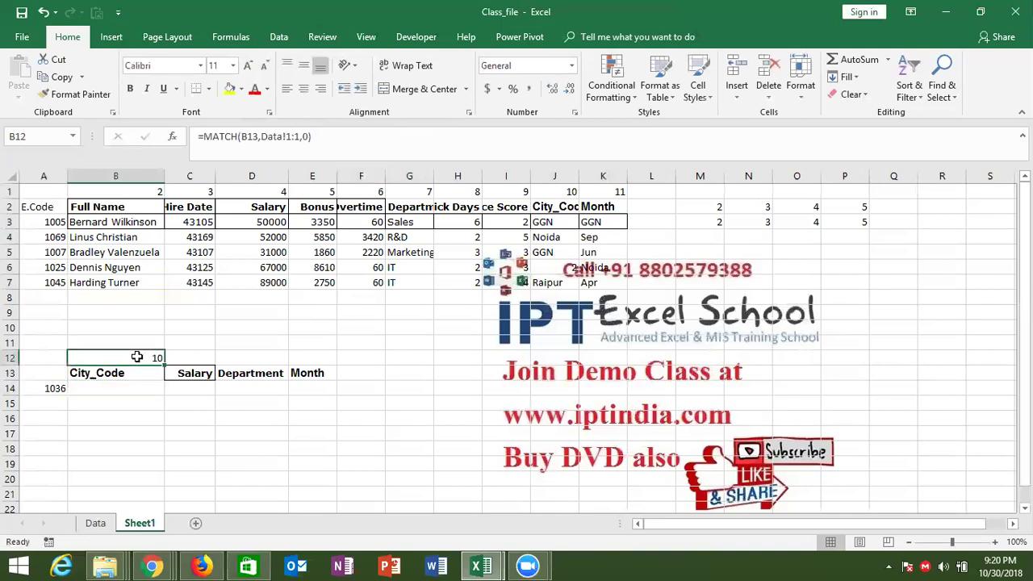
# Clear B12 and start a new MATCH formula, dismissing the missing-parenthesis warning
pyautogui.press('Delete')
pyautogui.write('m')
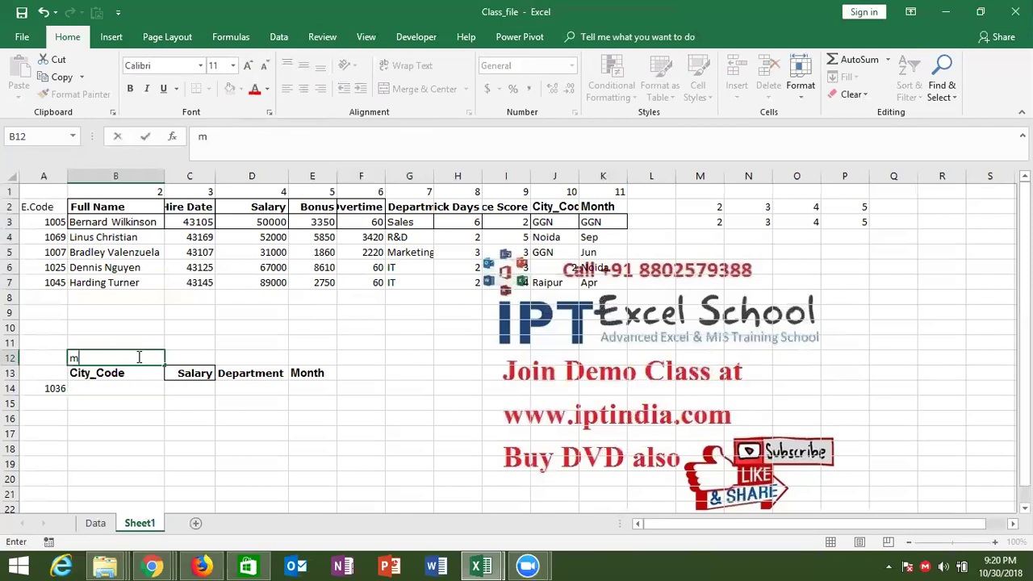
pyautogui.write('a')
pyautogui.press('BackSpace')
pyautogui.press('BackSpace')
pyautogui.write('=')
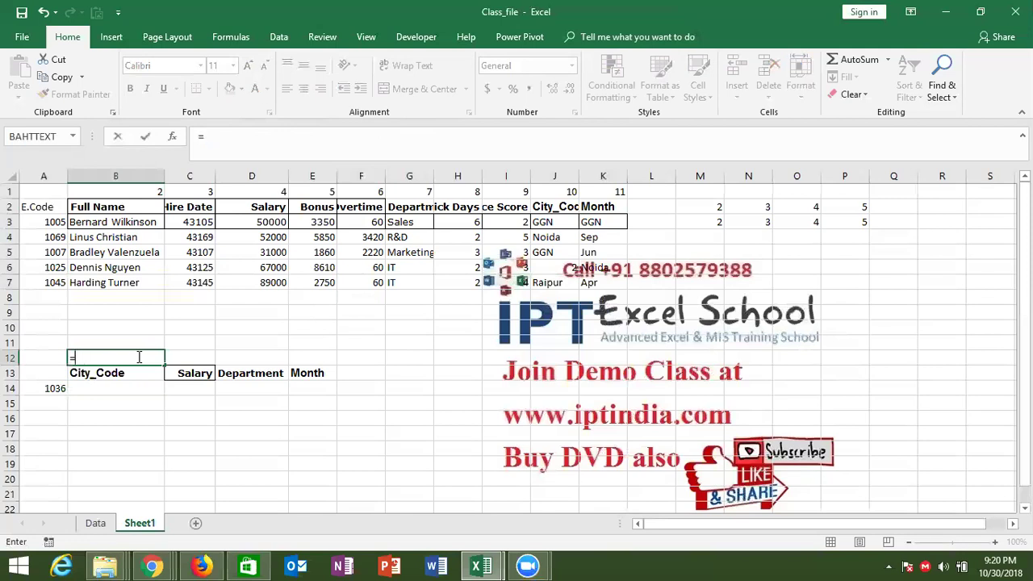
pyautogui.write('amor')
pyautogui.press('BackSpace')
pyautogui.press('BackSpace')
pyautogui.press('BackSpace')
pyautogui.press('BackSpace')
pyautogui.write('ma')
pyautogui.press('Tab')
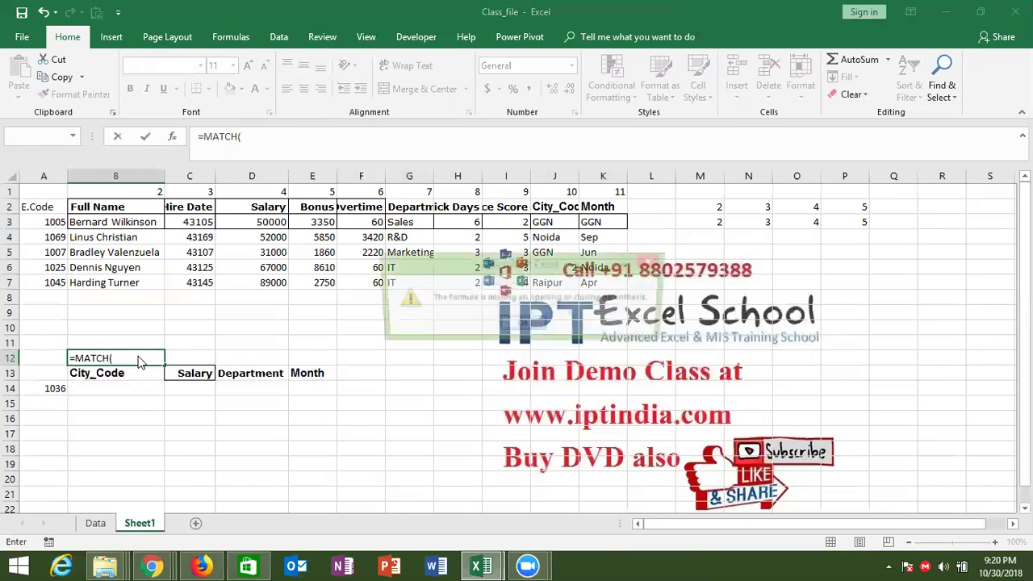
pyautogui.press('Return')
pyautogui.press('Return')
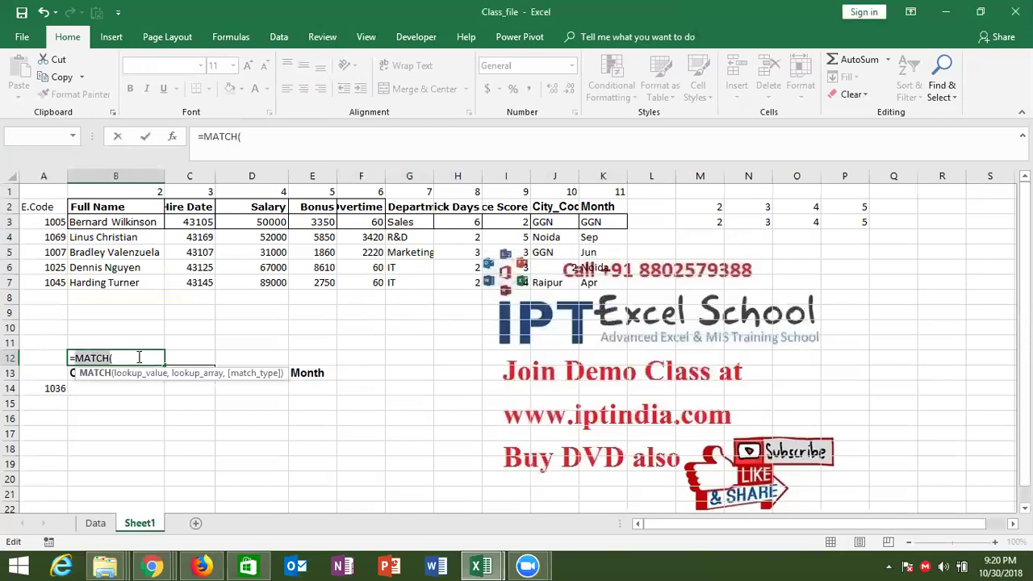
pyautogui.click(139, 358)
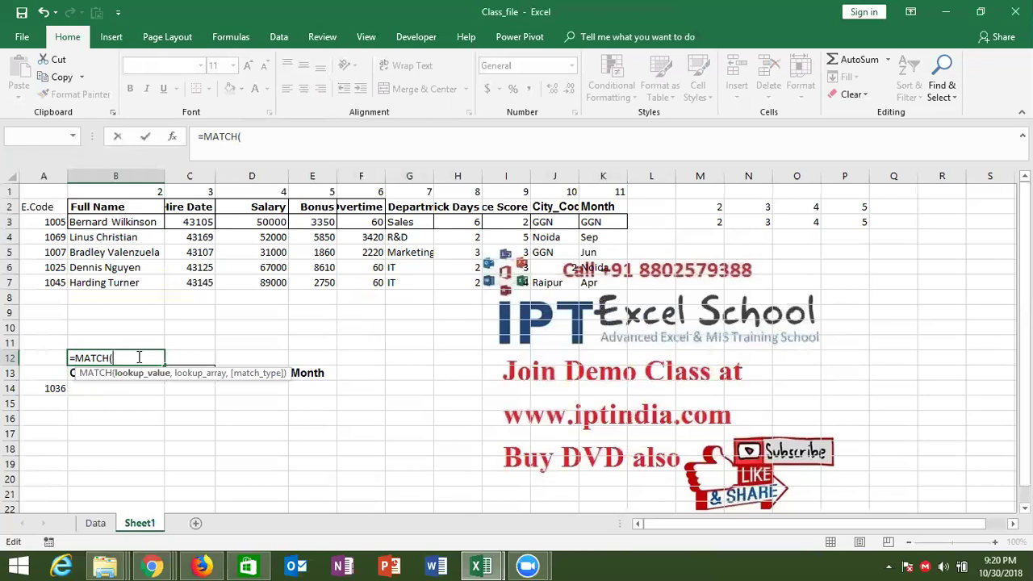
# Complete =MATCH(B13,Data!1:1,0) in B12, returning 10 for City_Code
pyautogui.click(55, 376)
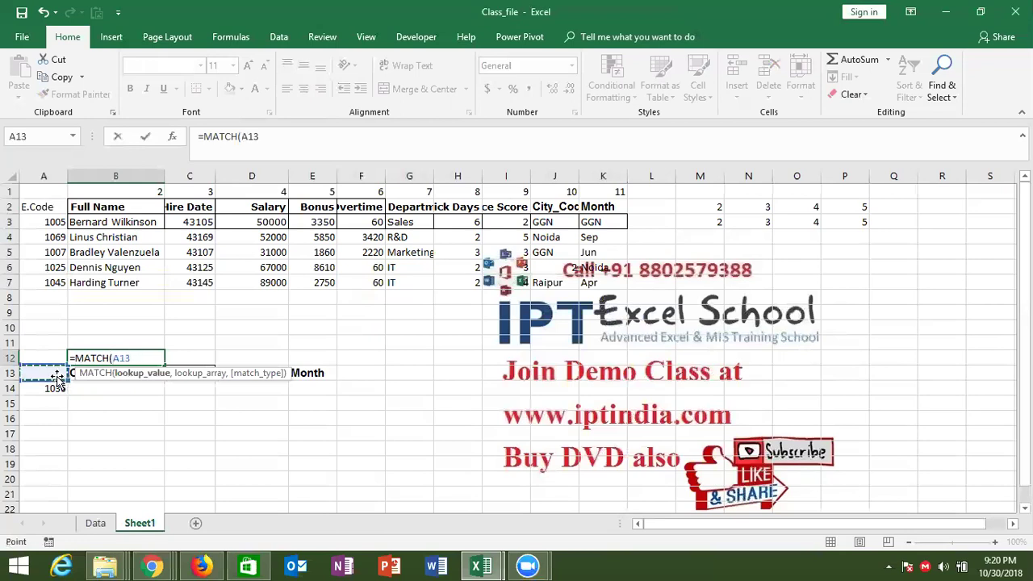
pyautogui.press('Right')
pyautogui.write(',')
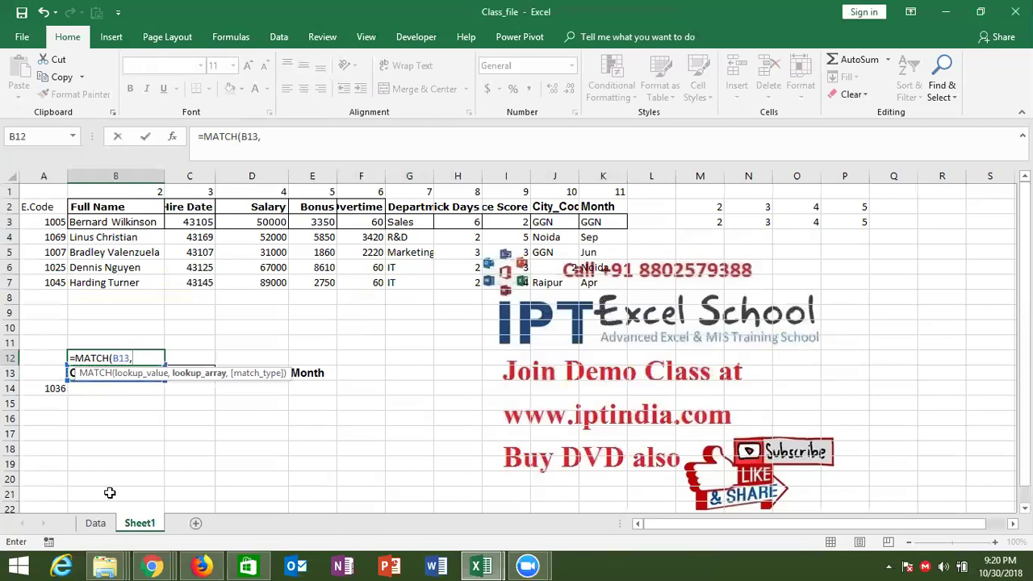
pyautogui.click(96, 523)
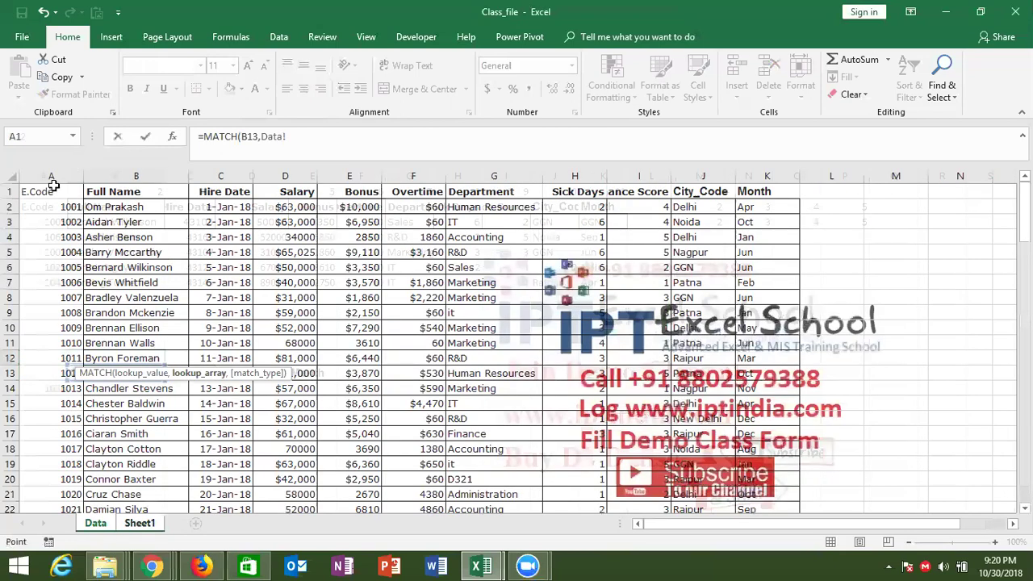
pyautogui.click(11, 192)
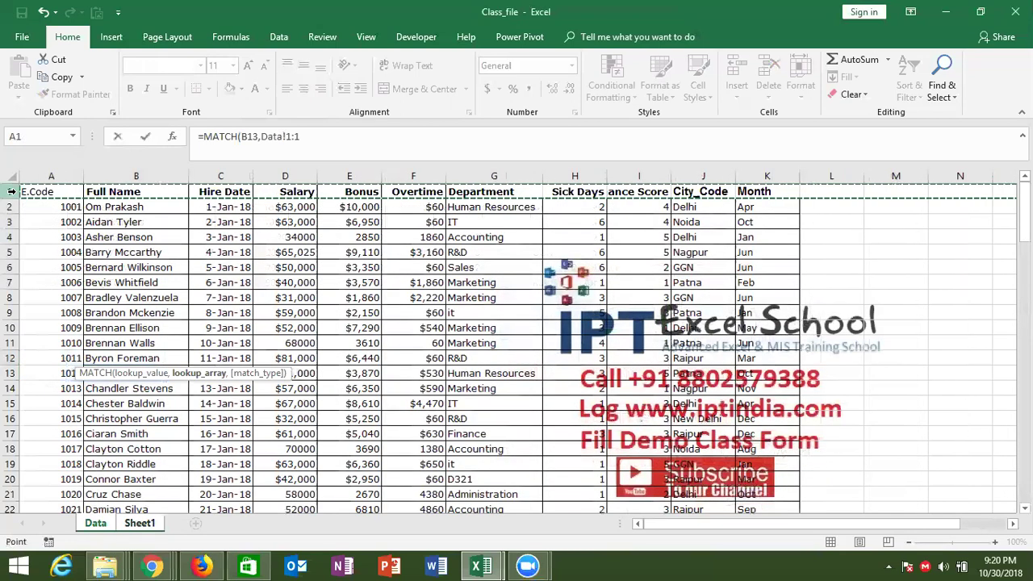
pyautogui.write(',0')
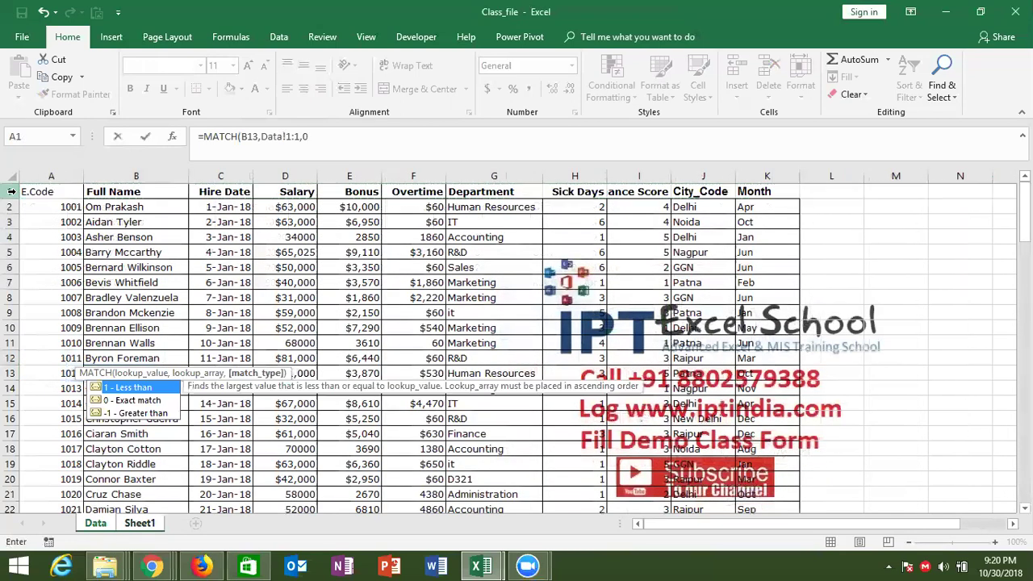
pyautogui.press('Return')
pyautogui.press('Up')
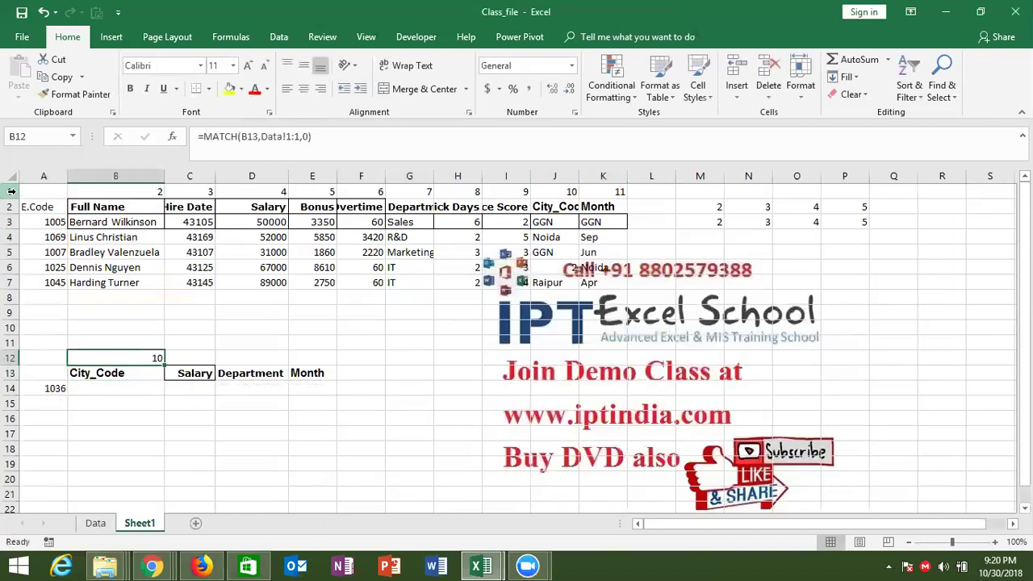
# Change the B13 heading from City_Code to Full Name, so B12's MATCH returns 2
pyautogui.press('Down')
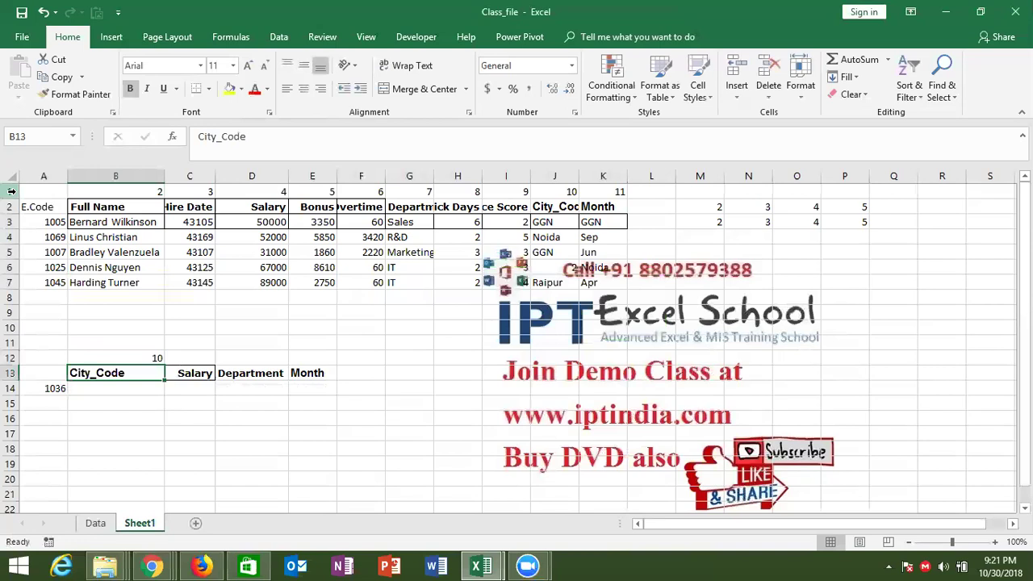
pyautogui.write('Fi')
pyautogui.press('BackSpace')
pyautogui.write('ull')
pyautogui.press('Left')
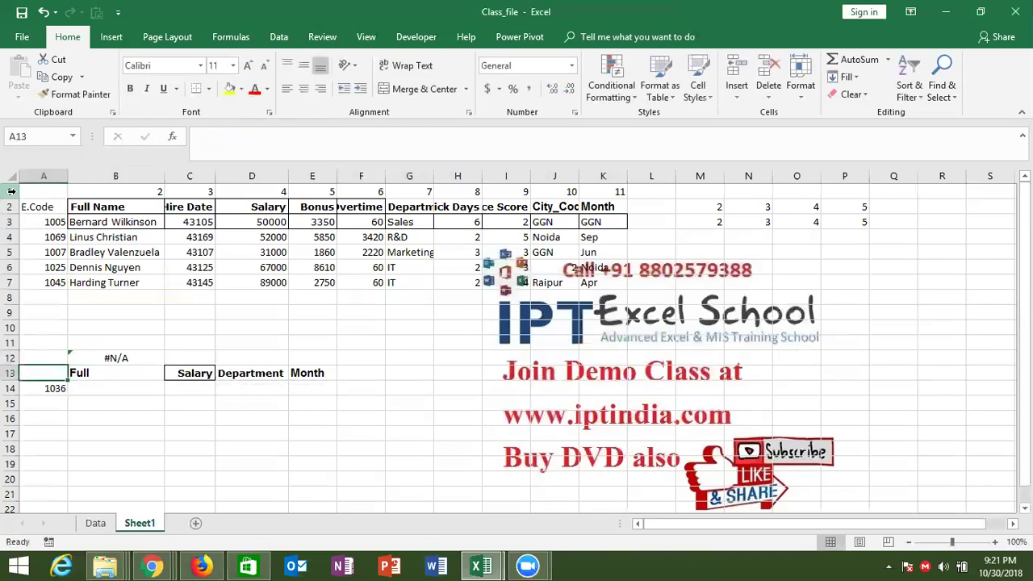
pyautogui.press('Right')
pyautogui.doubleClick(126, 374)
pyautogui.write('Name')
pyautogui.press('Return')
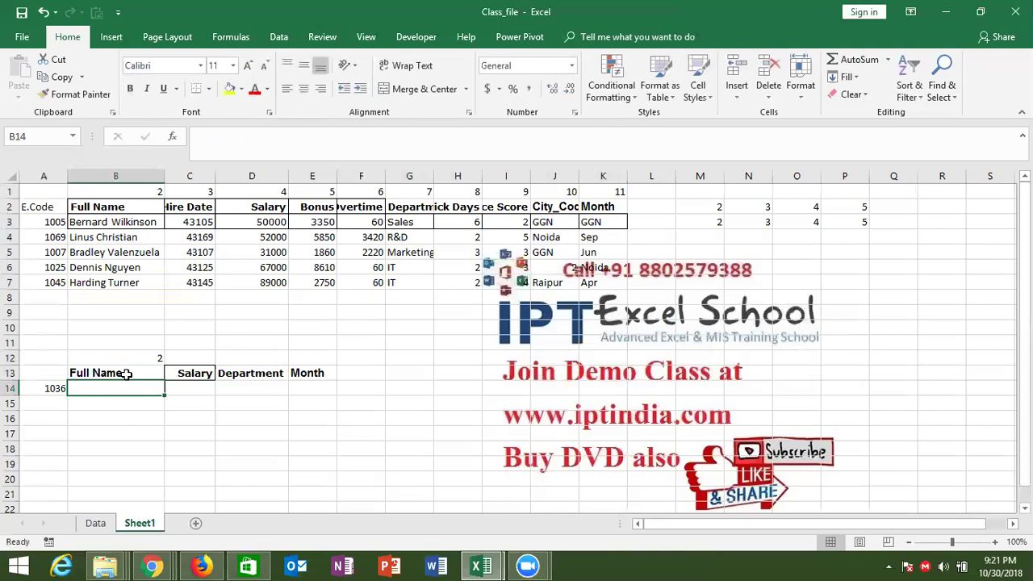
# Enter =VLOOKUP(A14,Data!A:K,Sheet1!B12,0) in B14 to look up code 1036
pyautogui.write('=VLOOKUP(')
pyautogui.press('Left')
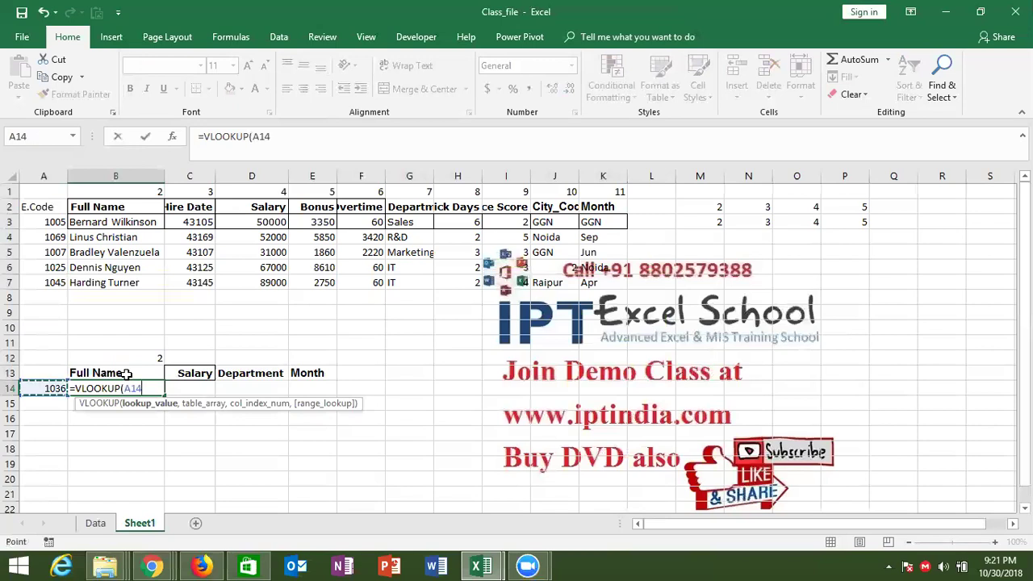
pyautogui.write(',')
pyautogui.click(98, 529)
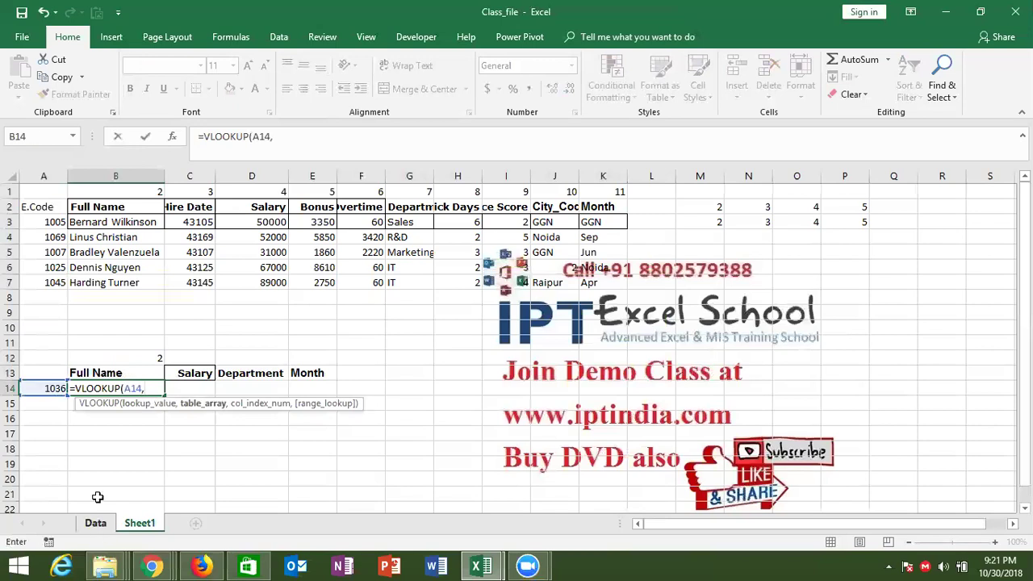
pyautogui.moveTo(71, 176); pyautogui.dragTo(746, 176)
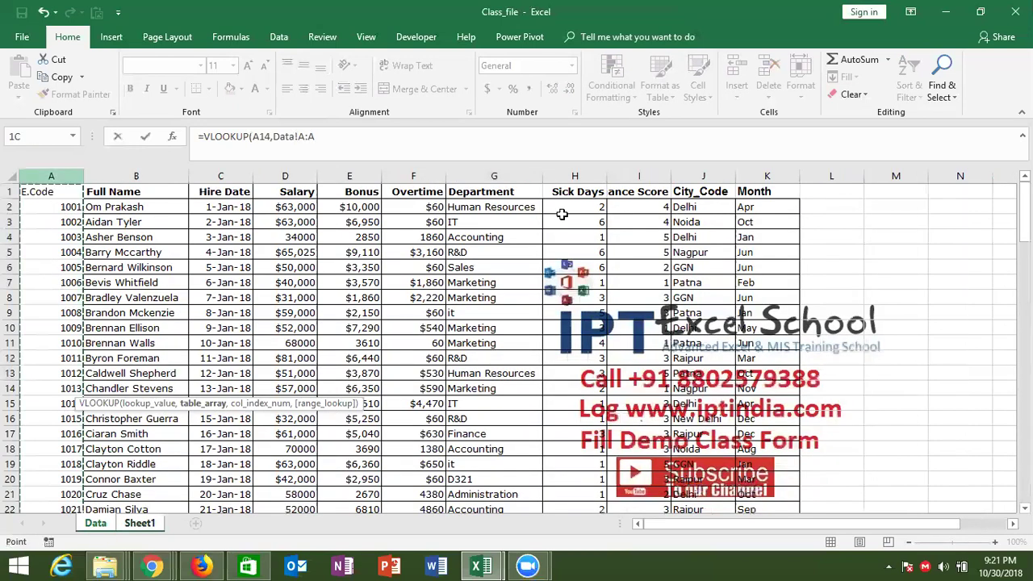
pyautogui.write(',')
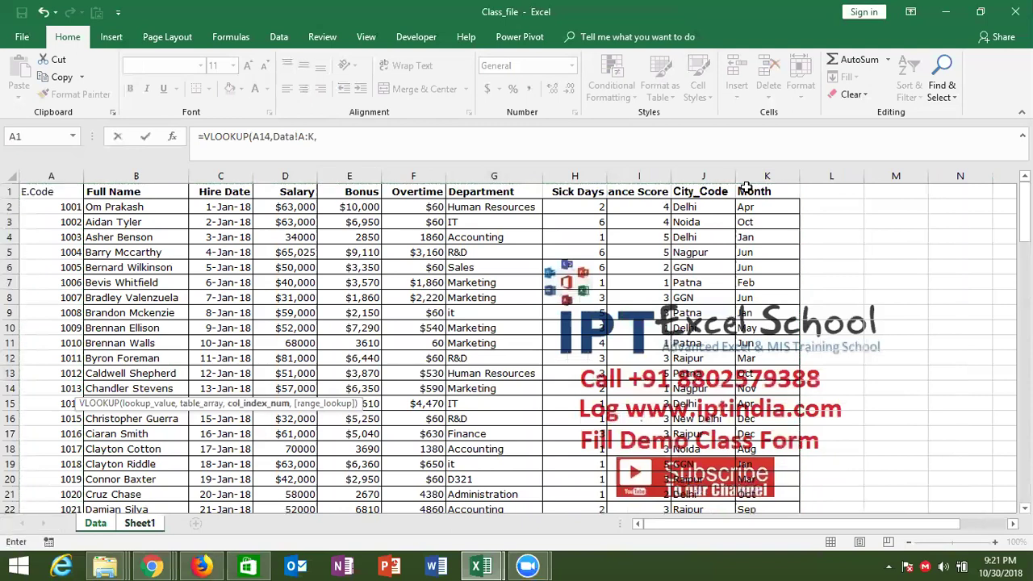
pyautogui.click(153, 526)
pyautogui.click(155, 361)
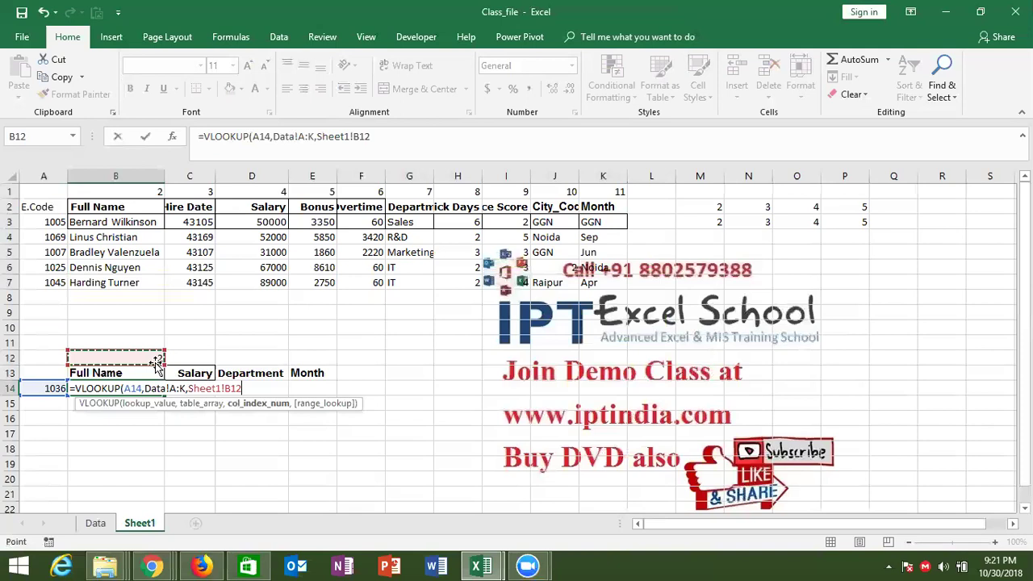
pyautogui.write(',')
pyautogui.press('Return')
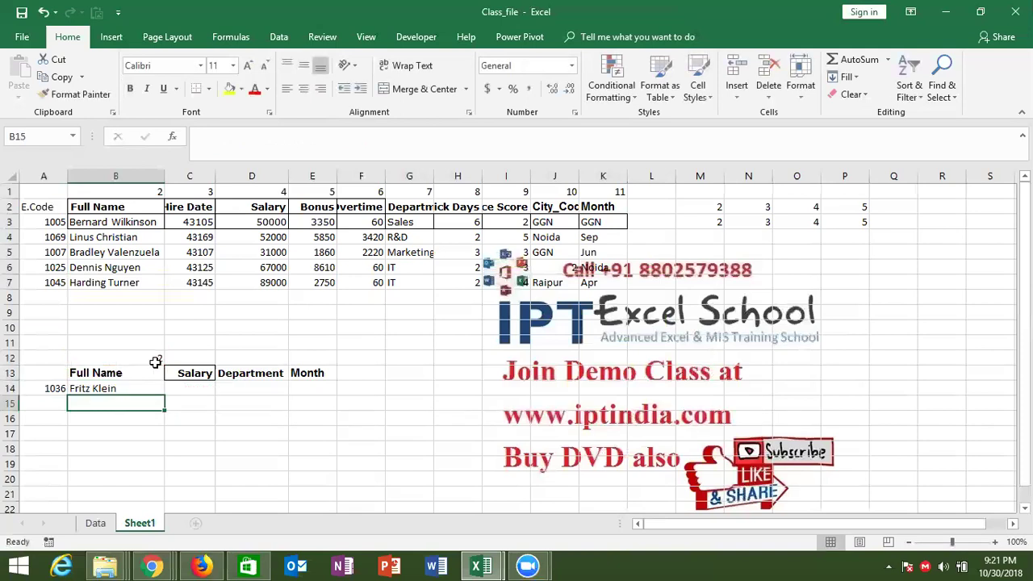
# Change the B13 heading to Month so B14 returns Oct
pyautogui.press('Up')
pyautogui.press('Up')
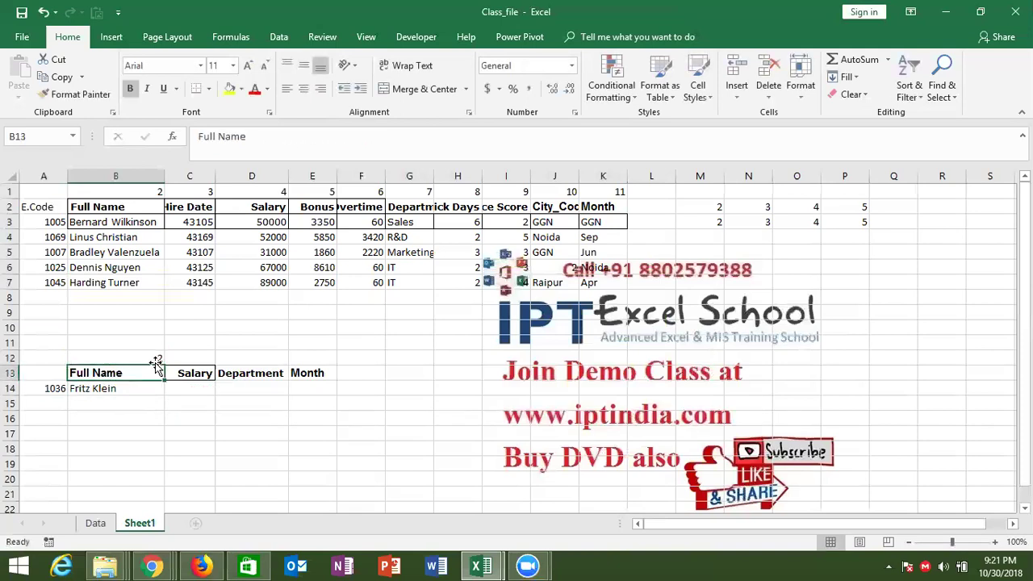
pyautogui.write('Month')
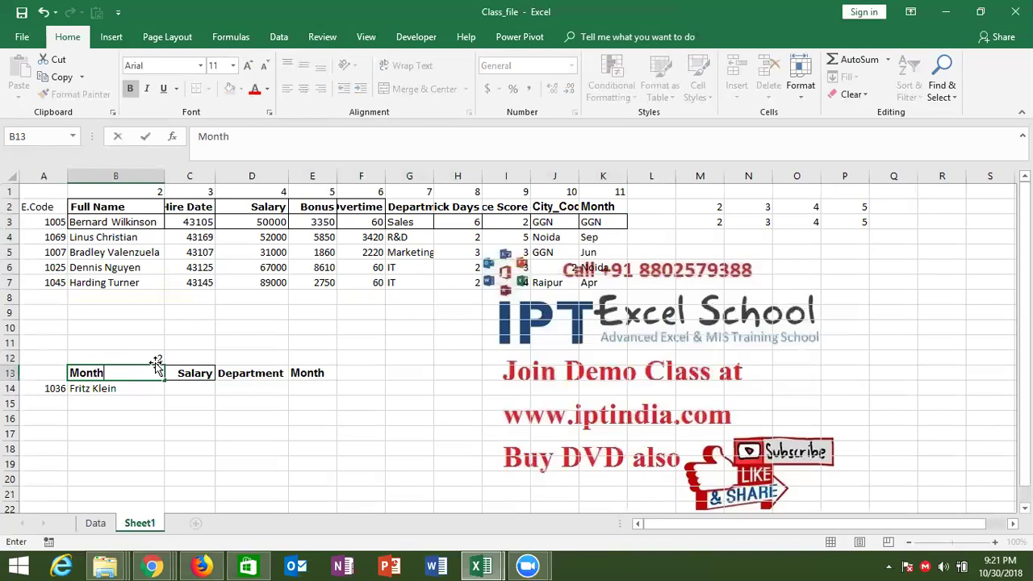
pyautogui.press('Return')
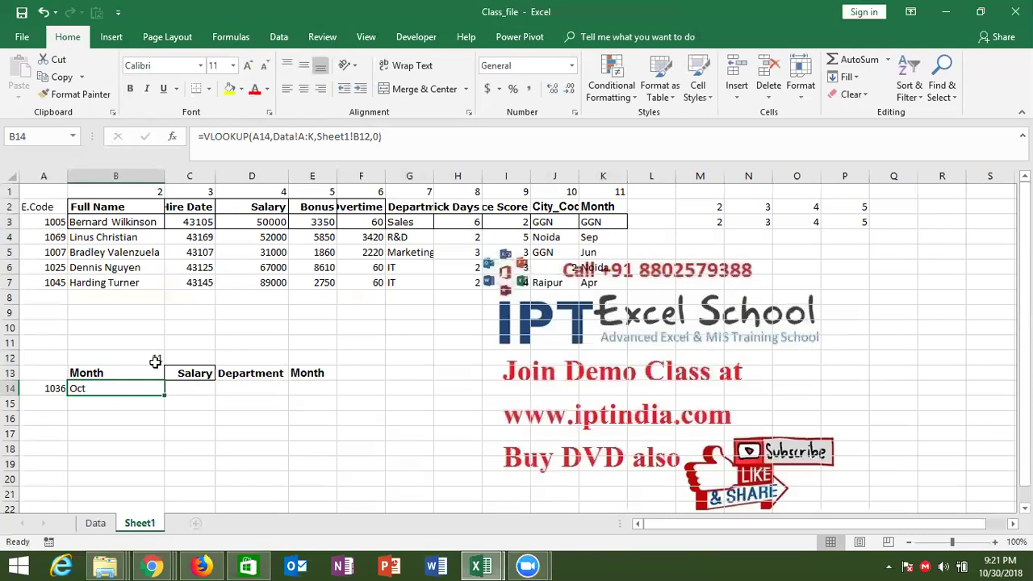
pyautogui.press('Up')
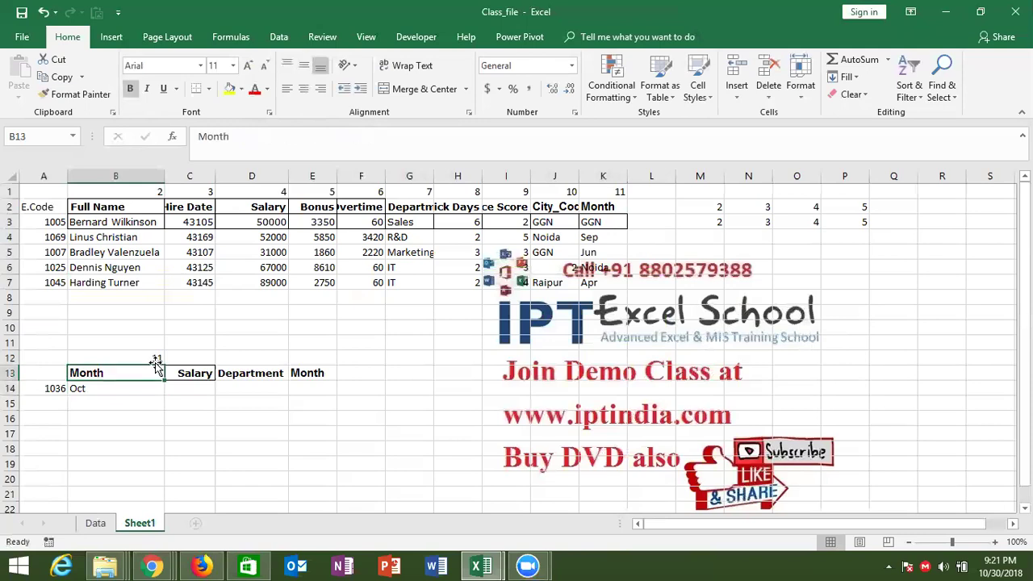
pyautogui.write('$')
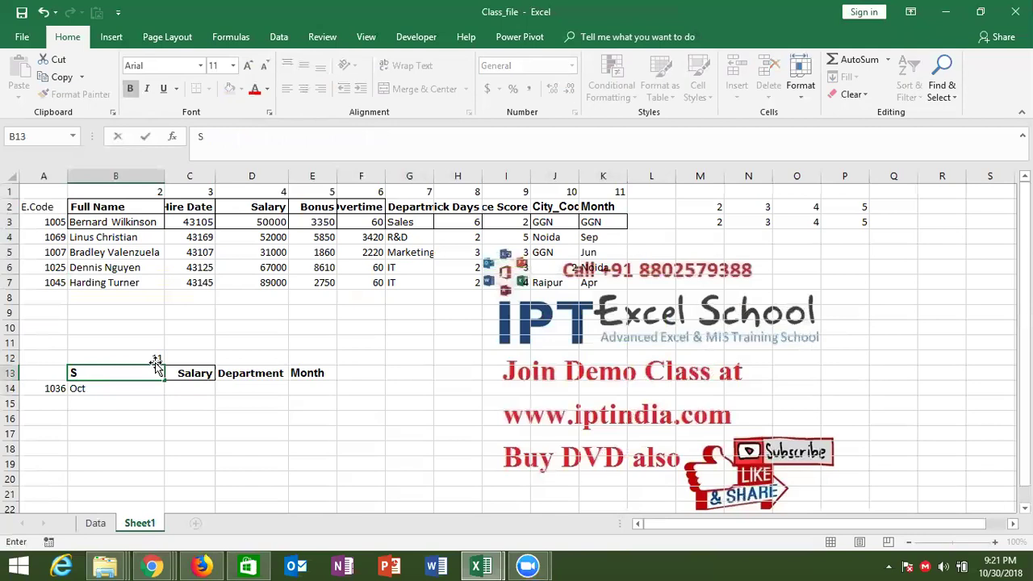
pyautogui.press('Escape')
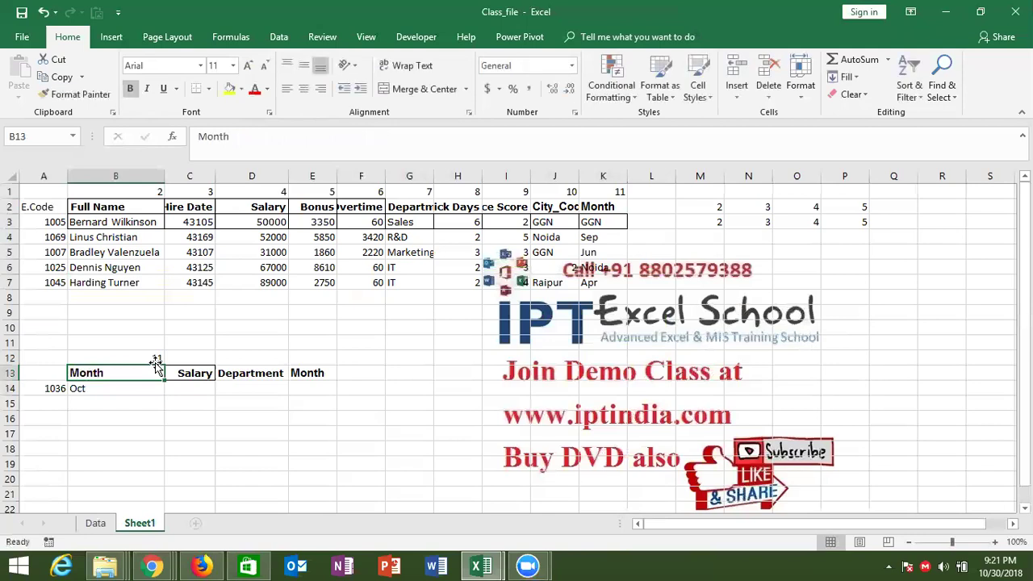
pyautogui.click(157, 358)
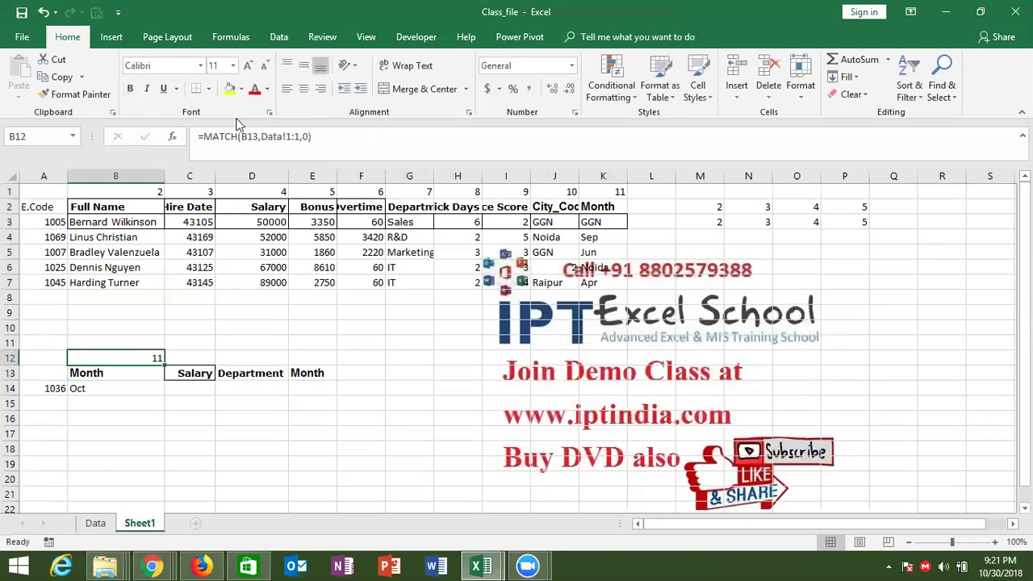
pyautogui.moveTo(203, 137); pyautogui.dragTo(327, 137)
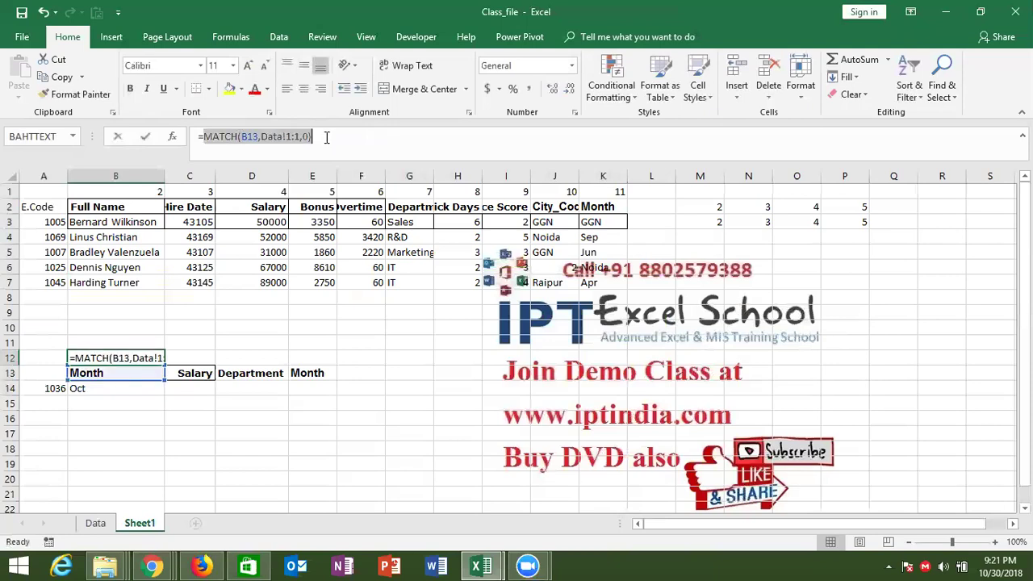
pyautogui.press('Escape')
pyautogui.press('Right')
pyautogui.press('Right')
pyautogui.press('Down')
pyautogui.press('Left')
pyautogui.press('Left')
pyautogui.press('Down')
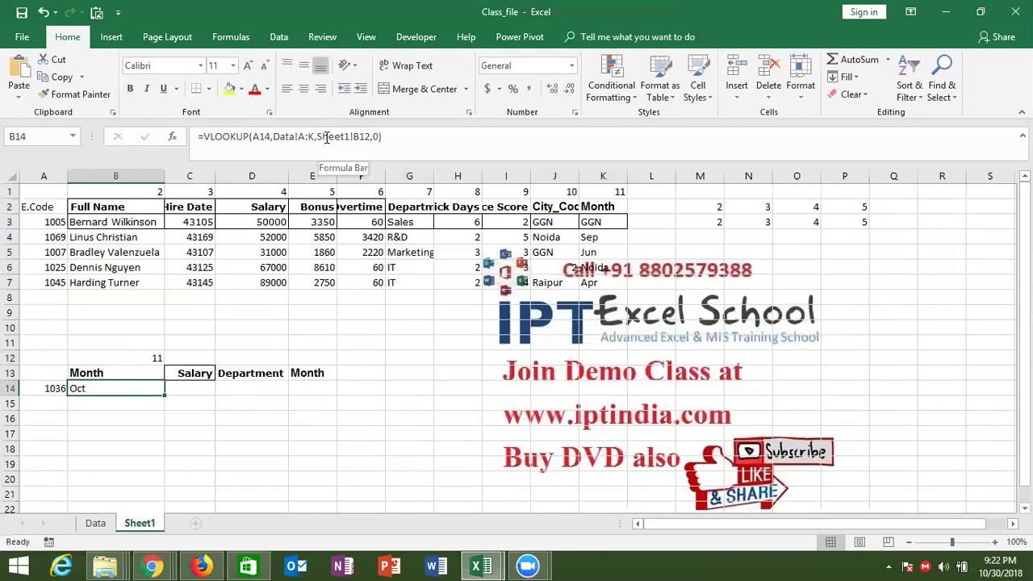
# Replace Sheet1!B12 in B14's VLOOKUP with MATCH(B13,Data!1:1,0) and save the workbook
pyautogui.doubleClick(334, 137)
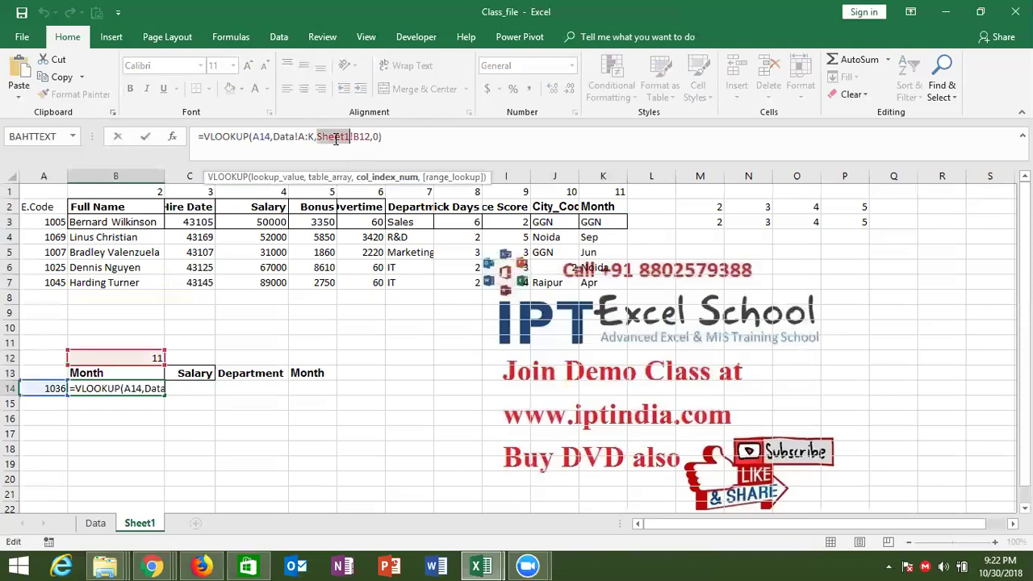
pyautogui.press('Delete')
pyautogui.press('Delete')
pyautogui.press('Delete')
pyautogui.press('Delete')
pyautogui.press('Delete')
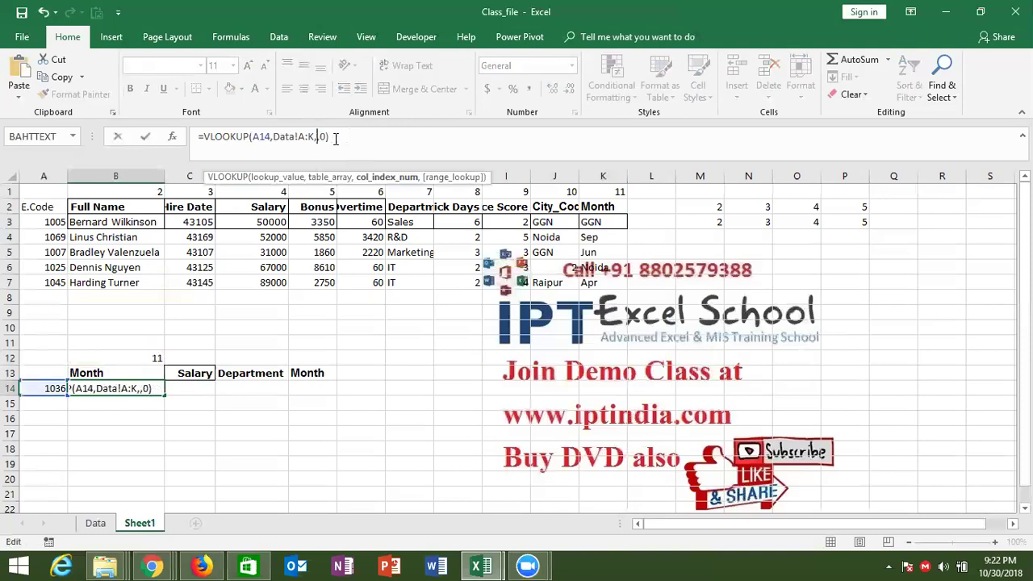
pyautogui.hotkey('ctrl', 'v')
pyautogui.press('Return')
pyautogui.press('Up')
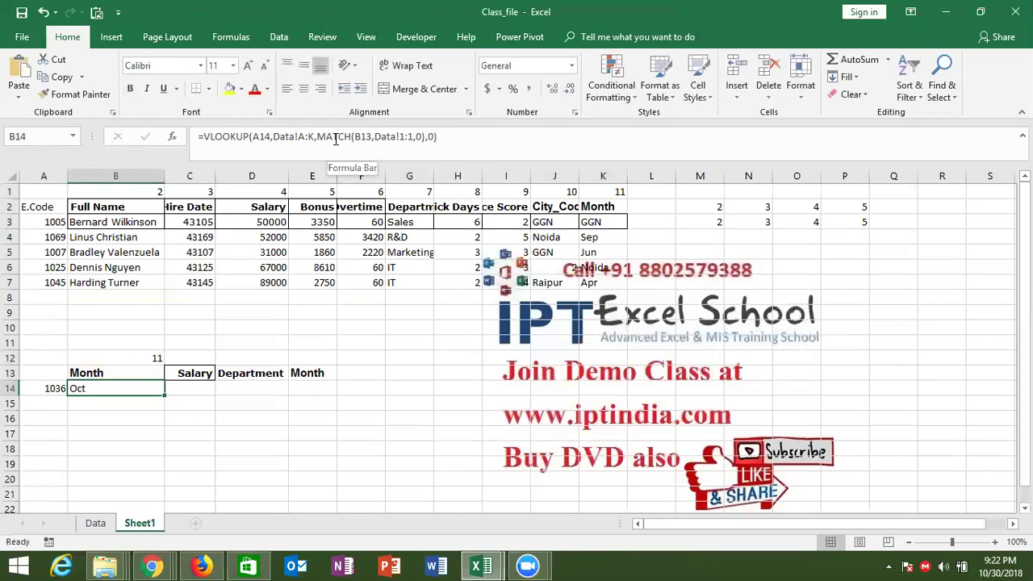
pyautogui.click(21, 13)
# Lock B14's formula references as $A14, B$13 and Data!$A:$K
pyautogui.click(253, 139)
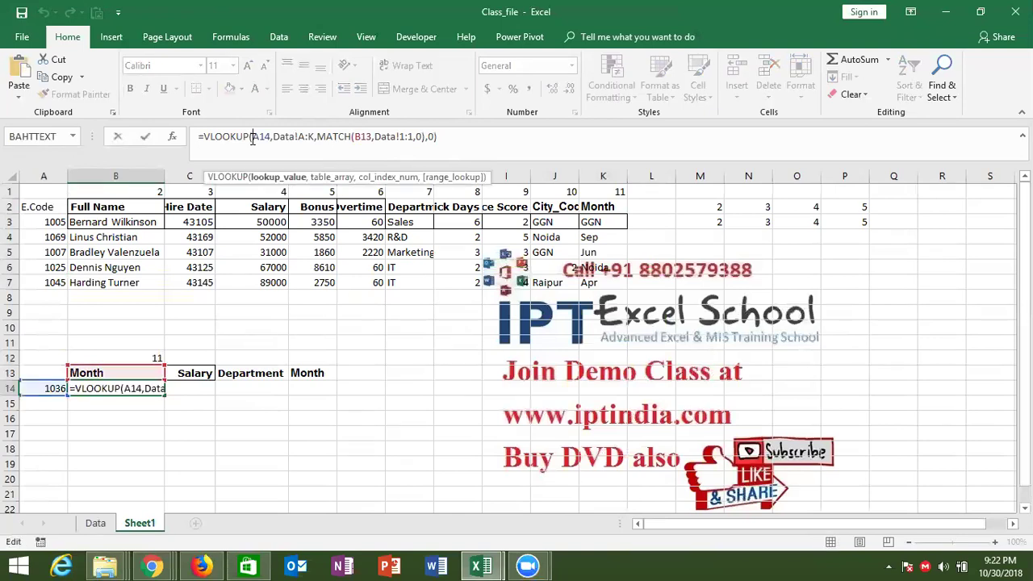
pyautogui.write('$')
pyautogui.click(360, 139)
pyautogui.click(360, 139)
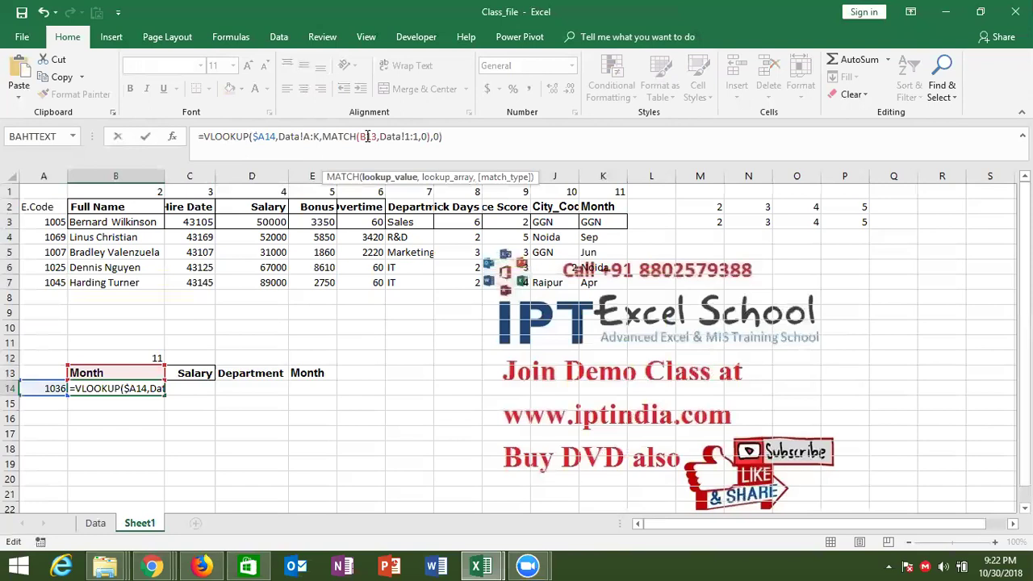
pyautogui.click(367, 137)
pyautogui.write('$')
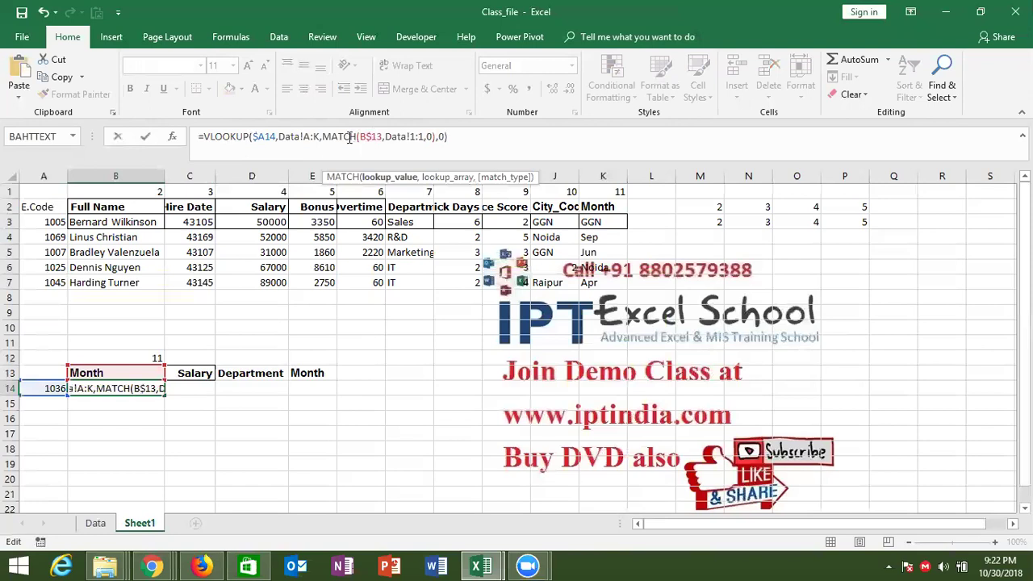
pyautogui.click(411, 137)
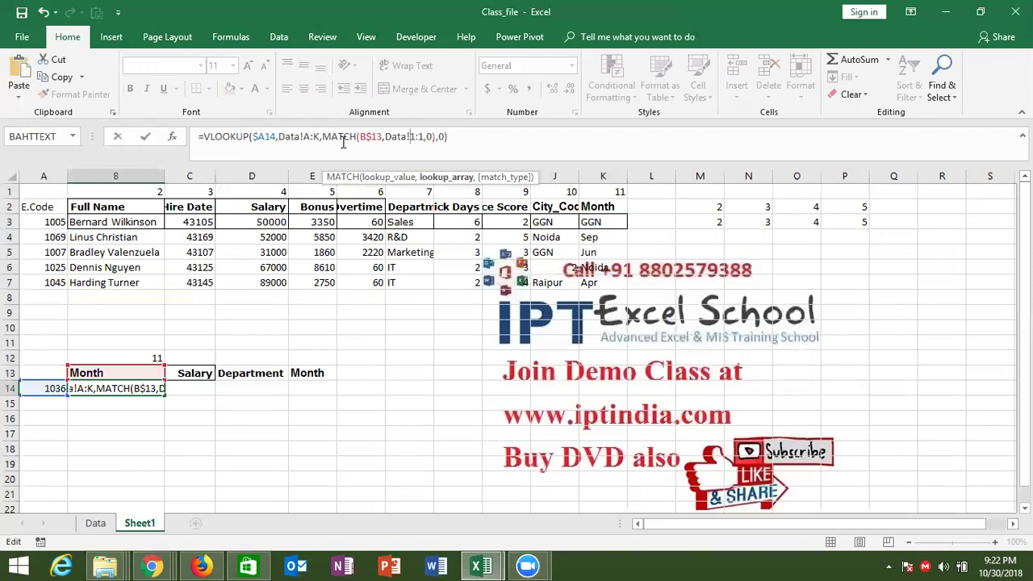
pyautogui.click(315, 139)
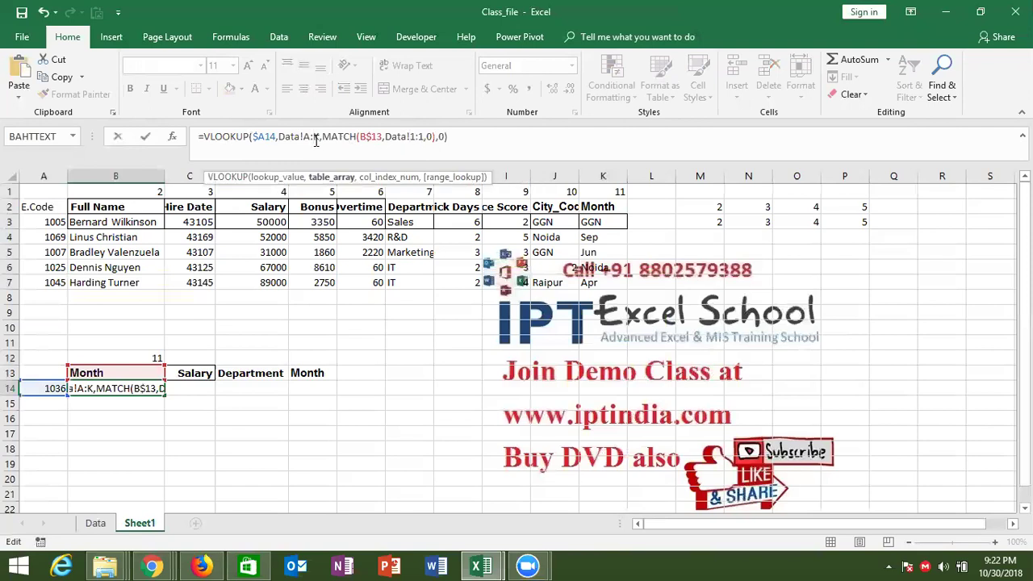
pyautogui.press('F4')
pyautogui.press('Return')
# Fill the B14 formula right to E14, showing Oct, 20000, Finance, Oct
pyautogui.press('Up')
pyautogui.hotkey('shift', 'Right')
pyautogui.hotkey('shift', 'Right')
pyautogui.hotkey('shift', 'Right')
pyautogui.hotkey('ctrl', 'r')
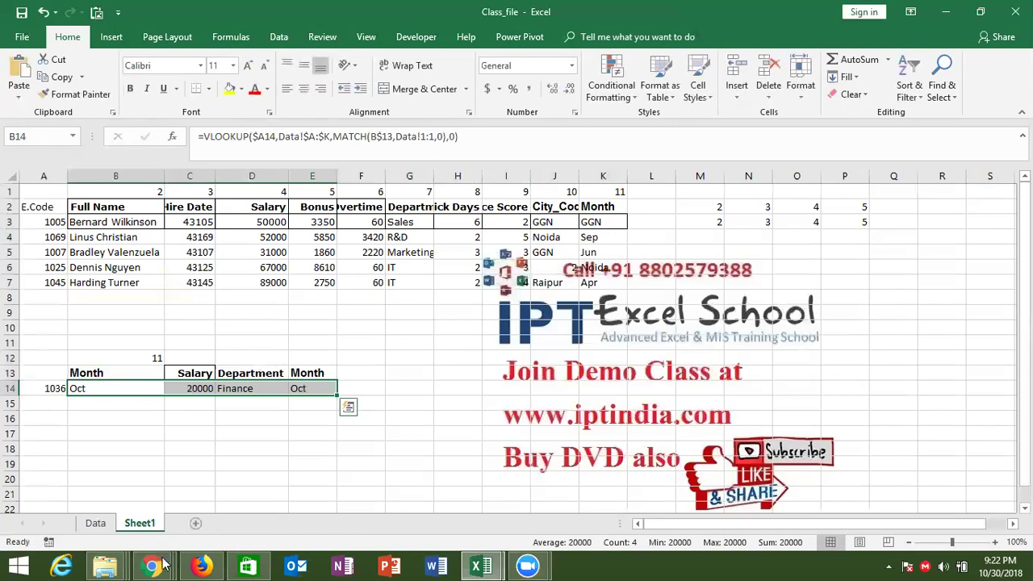
# View Gmail's Sent mail folder in Chrome, then return to the Class_file workbook
pyautogui.moveTo(152, 565)
pyautogui.click(89, 476)
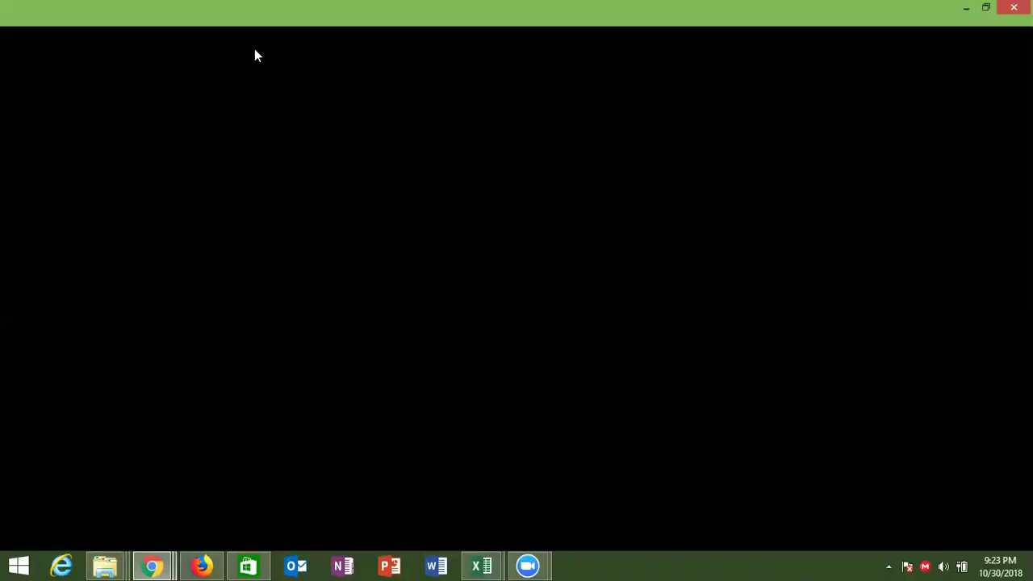
pyautogui.click(271, 10)
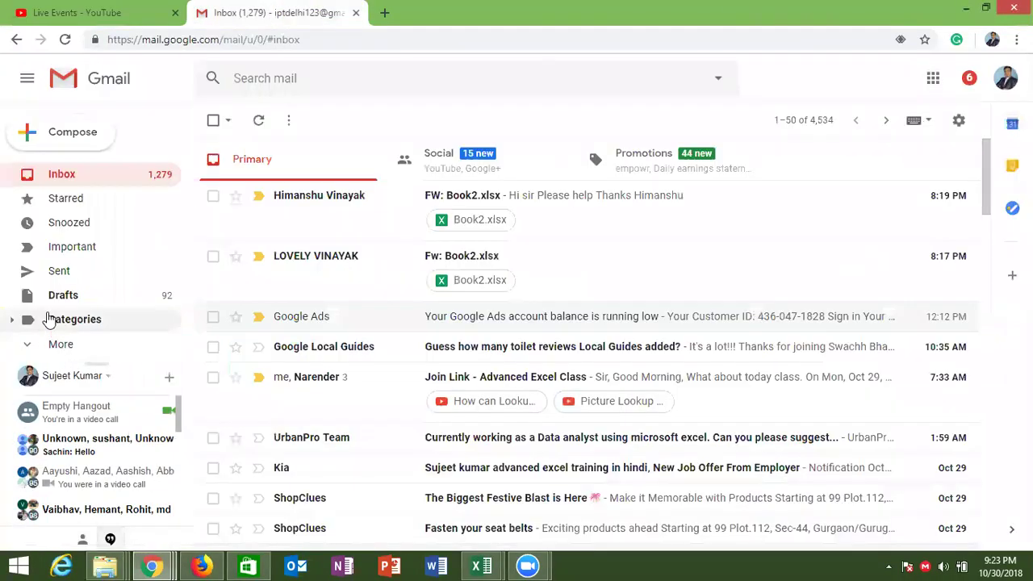
pyautogui.click(59, 273)
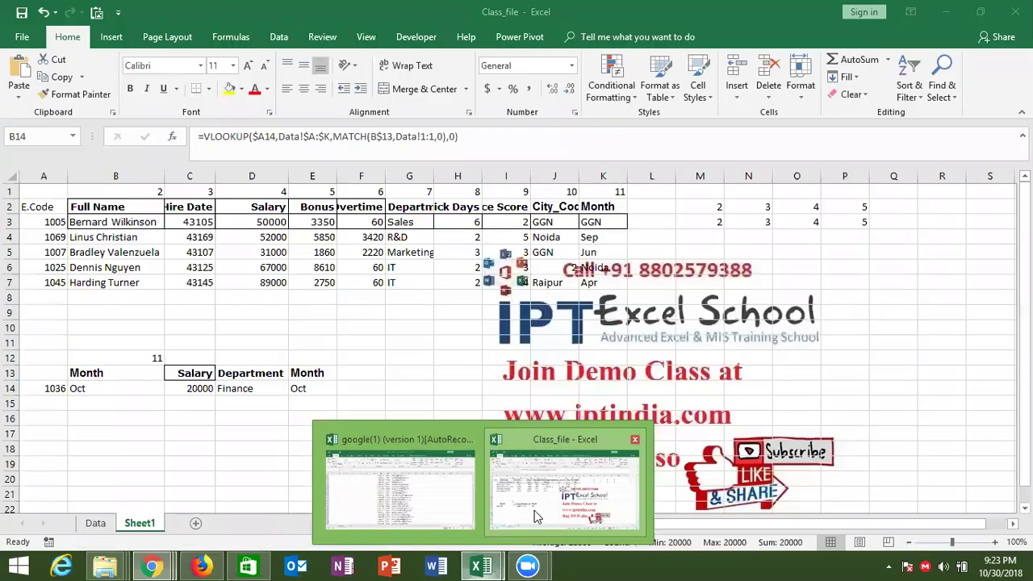
pyautogui.click(535, 513)
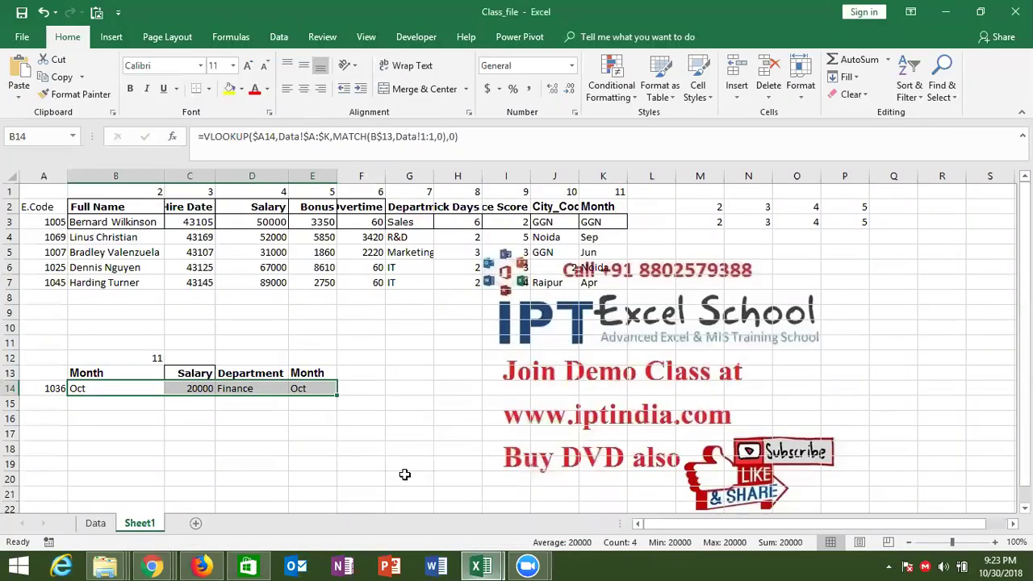
# Copy the Bonus header from E2 into C13 so C14 returns 3130
pyautogui.click(184, 374)
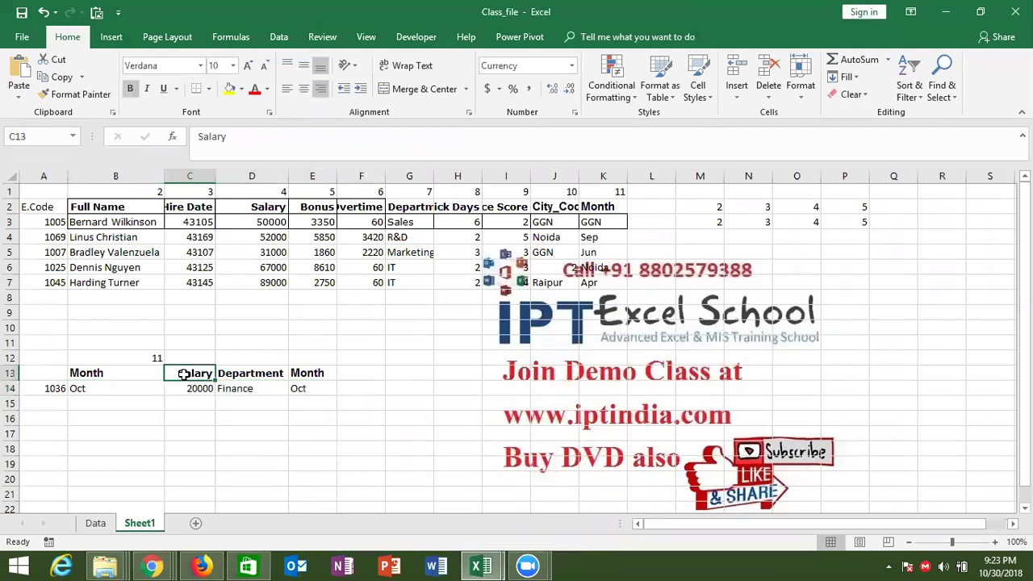
pyautogui.click(315, 207)
pyautogui.hotkey('ctrl', 'c')
pyautogui.click(197, 372)
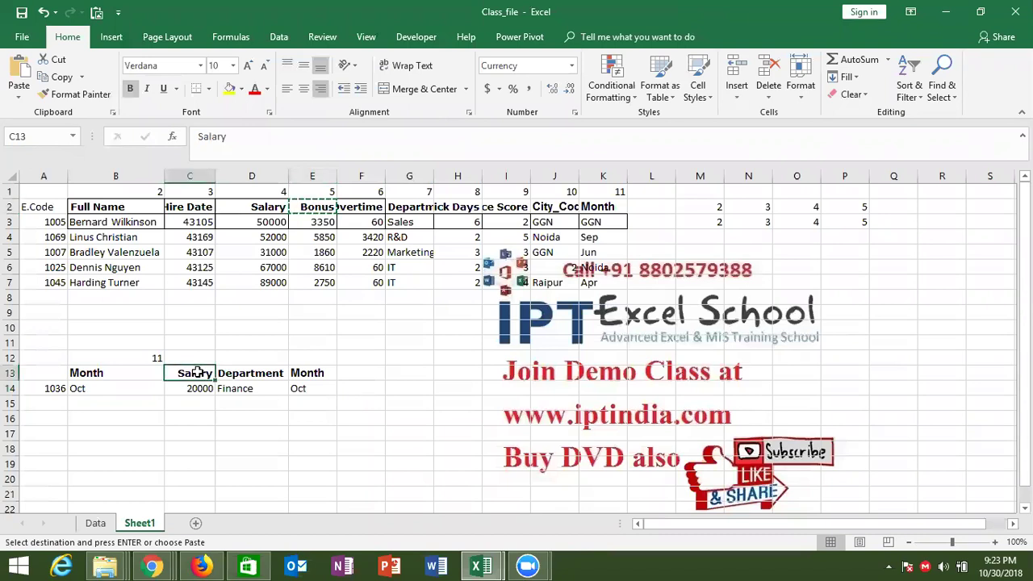
pyautogui.hotkey('ctrl', 'v')
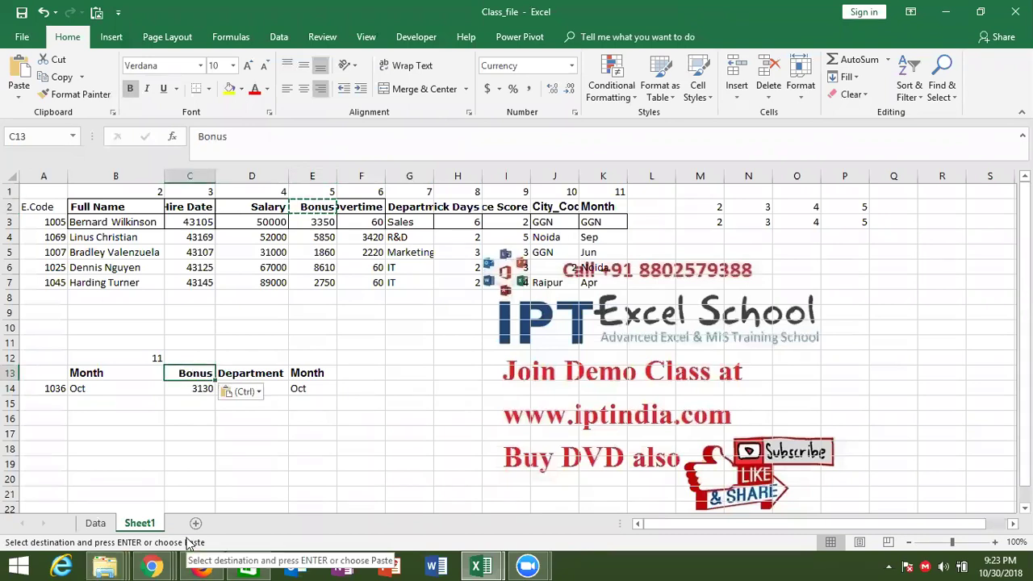
pyautogui.moveTo(152, 566)
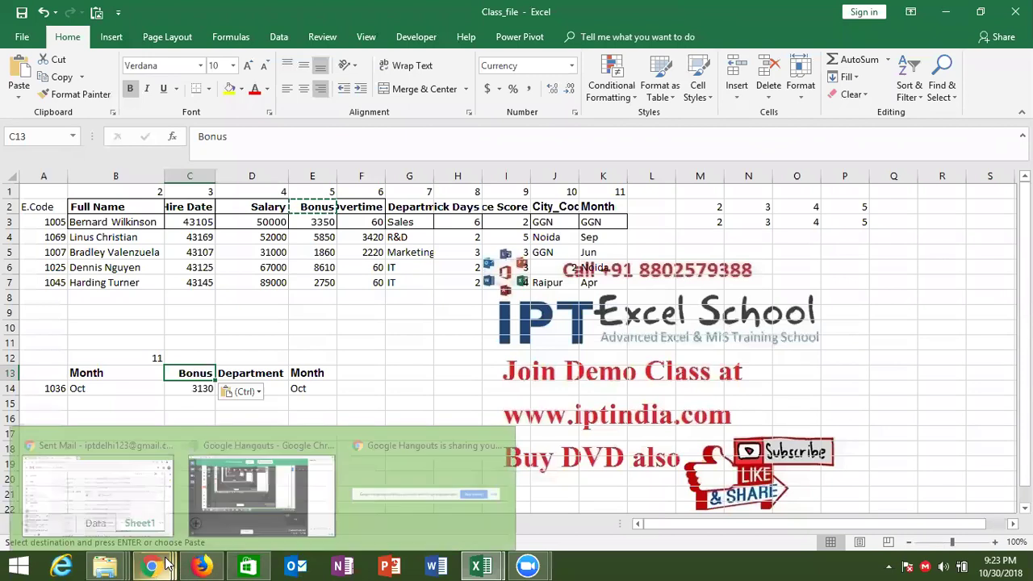
pyautogui.click(171, 526)
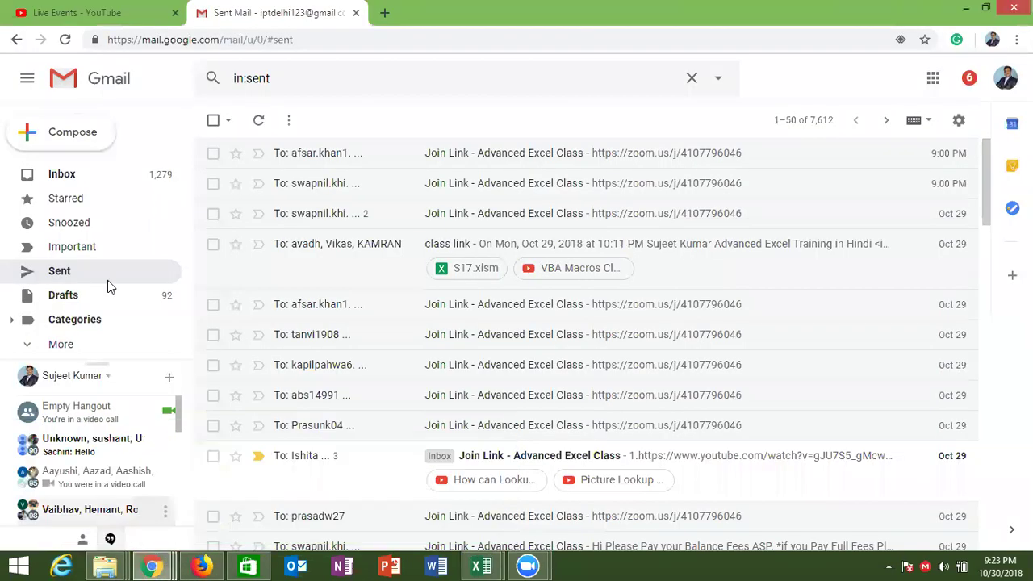
# Reply all on the Join Link - Advanced Excel Class email with Class_file.xlsm from Downloads attached
pyautogui.click(390, 189)
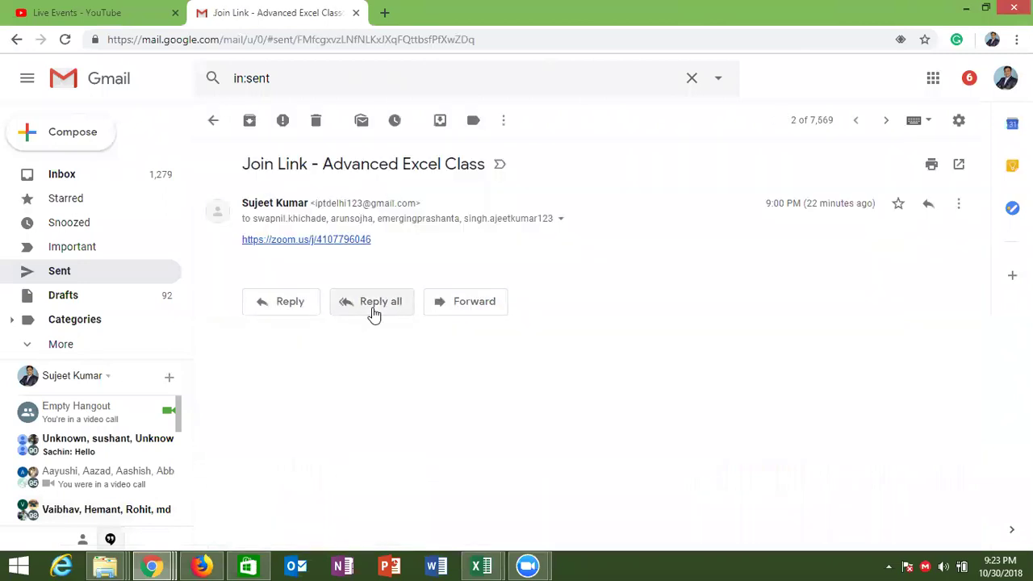
pyautogui.click(373, 305)
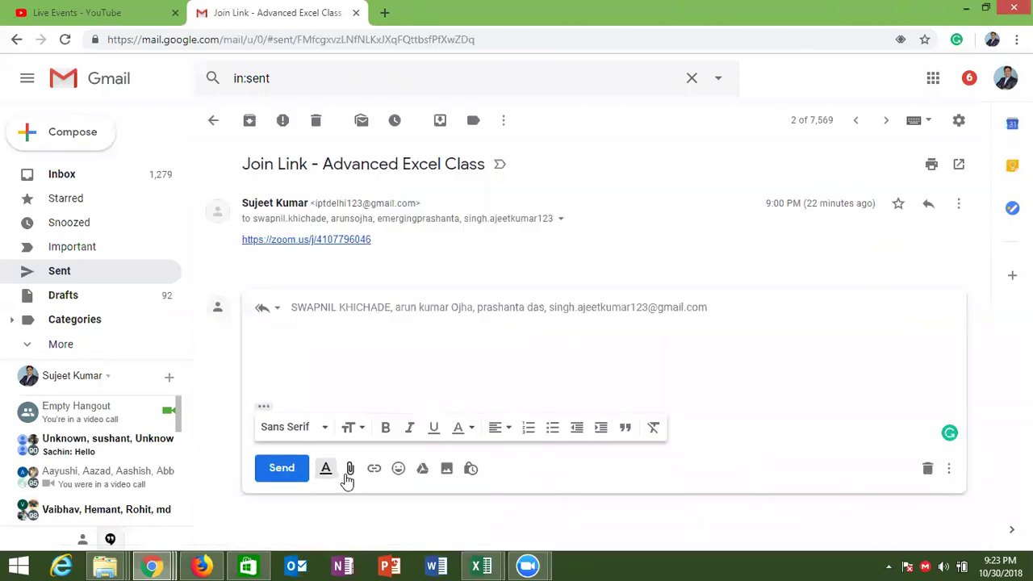
pyautogui.click(349, 468)
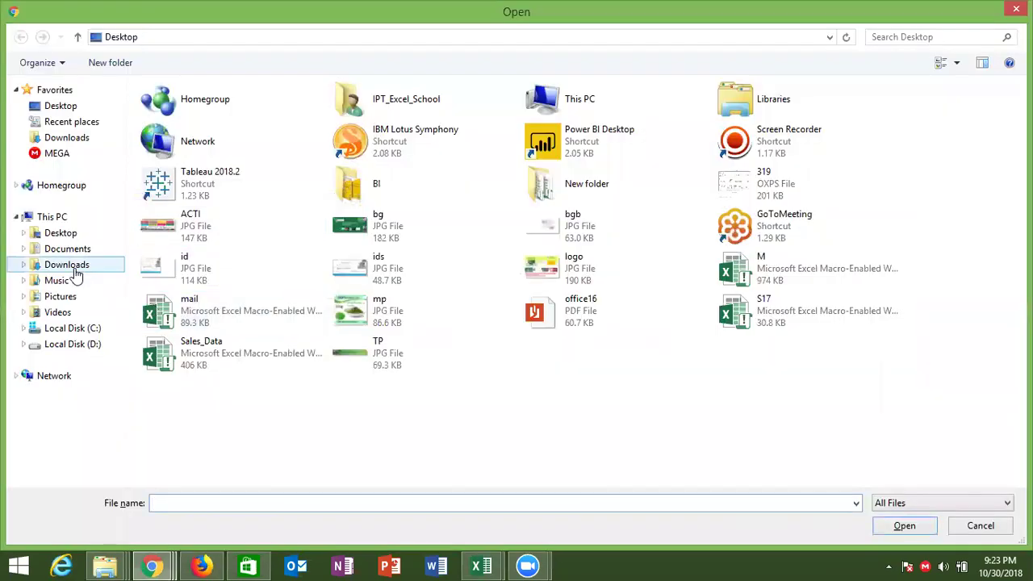
pyautogui.click(67, 265)
pyautogui.doubleClick(170, 105)
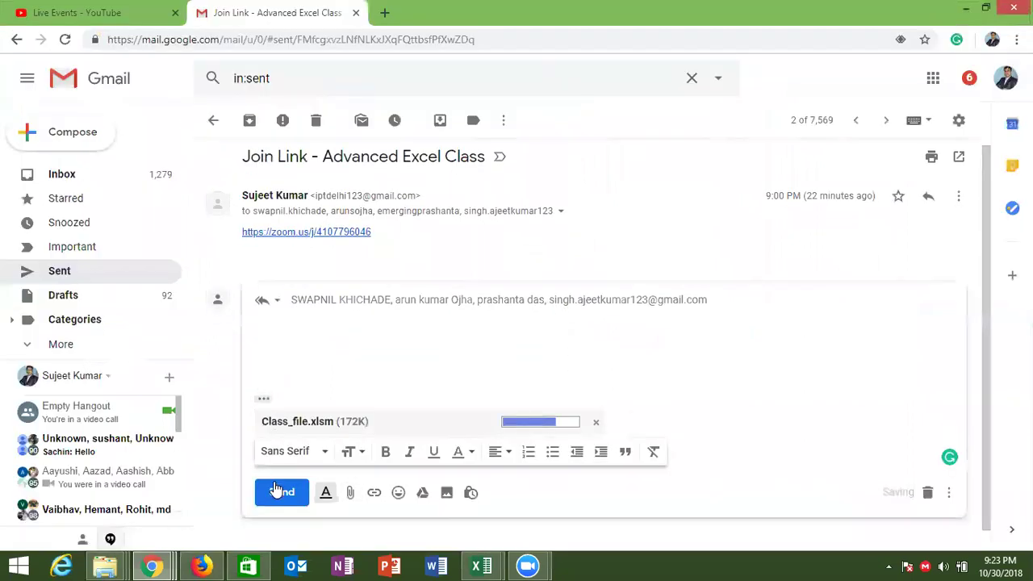
pyautogui.click(275, 496)
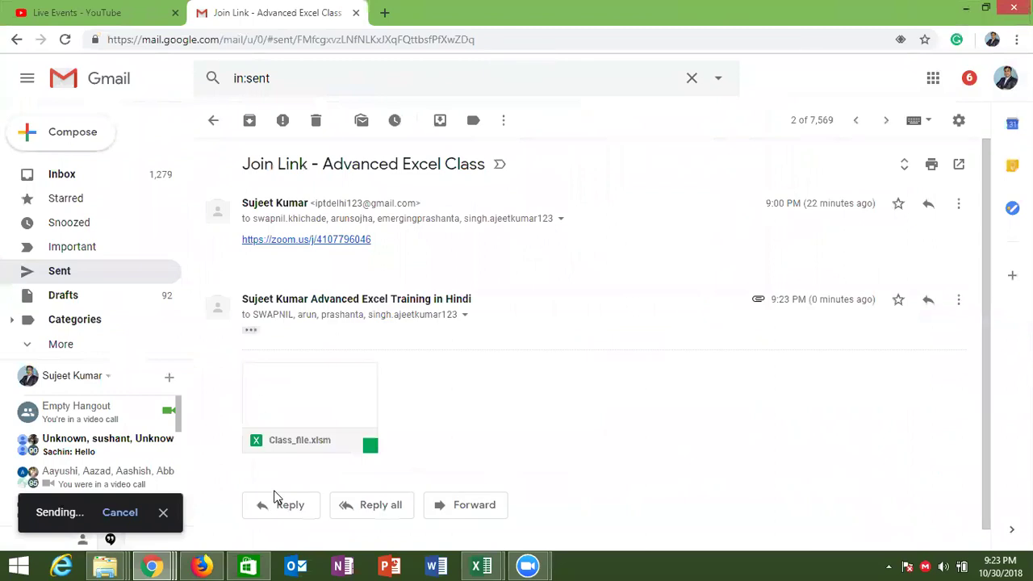
pyautogui.click(17, 40)
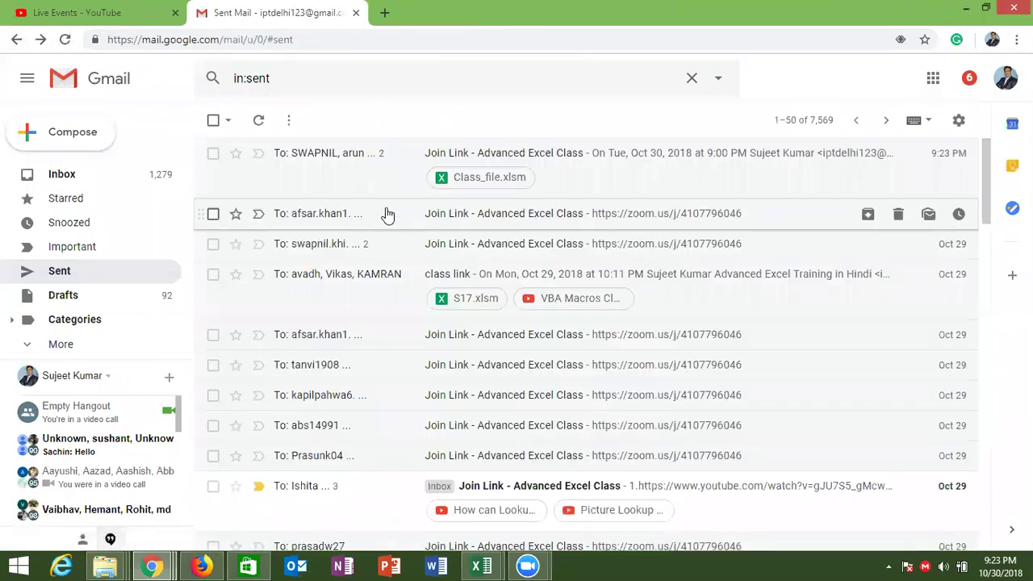
# Reply all on the older Join Link thread with Class_file attached, then show the desktop
pyautogui.click(387, 213)
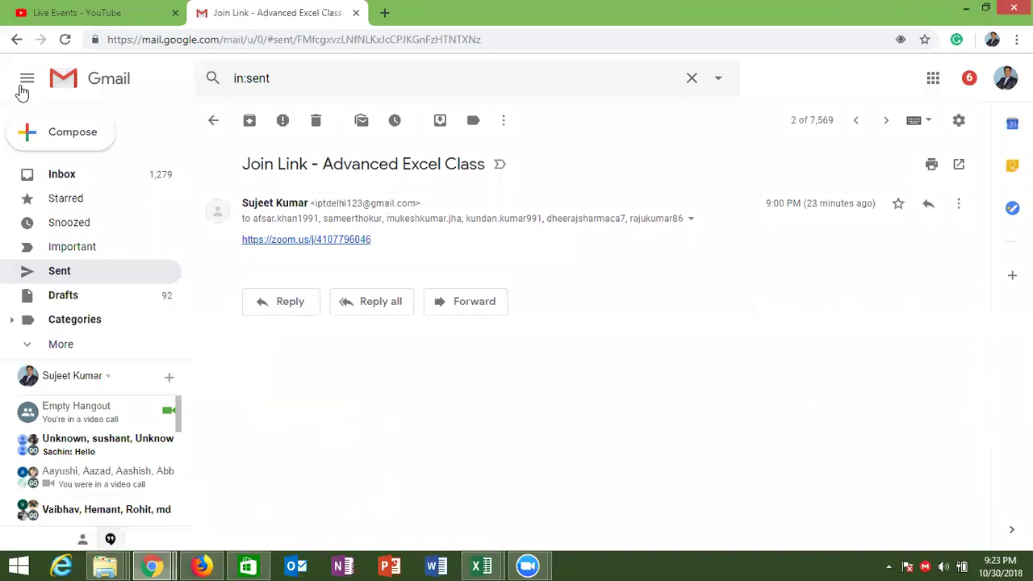
pyautogui.click(17, 39)
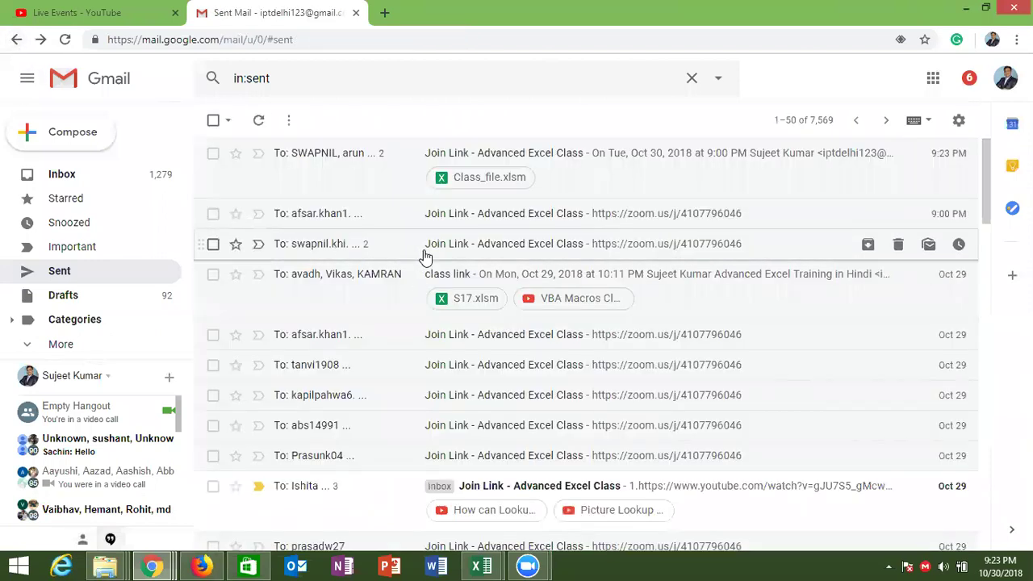
pyautogui.click(425, 251)
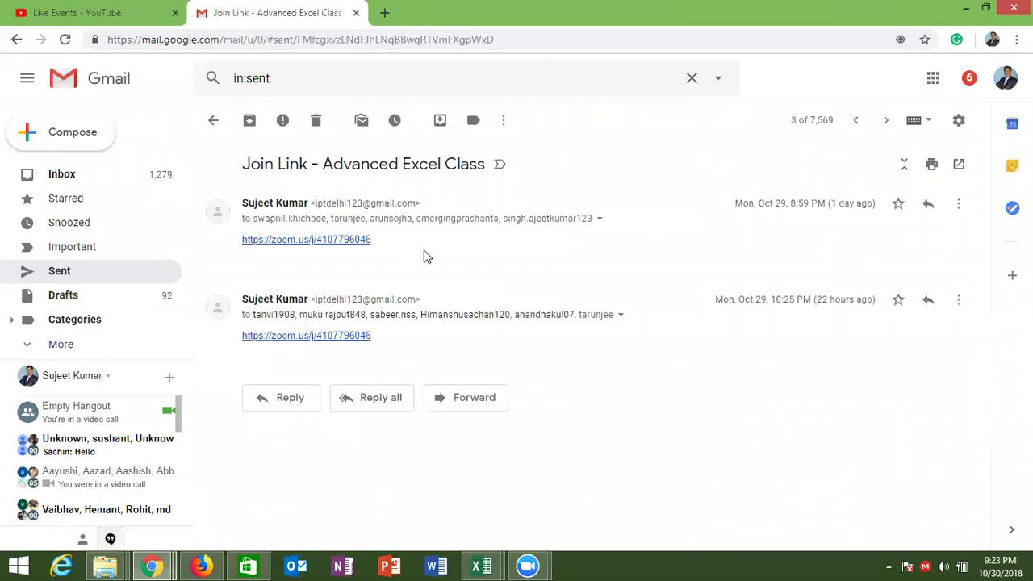
pyautogui.click(364, 395)
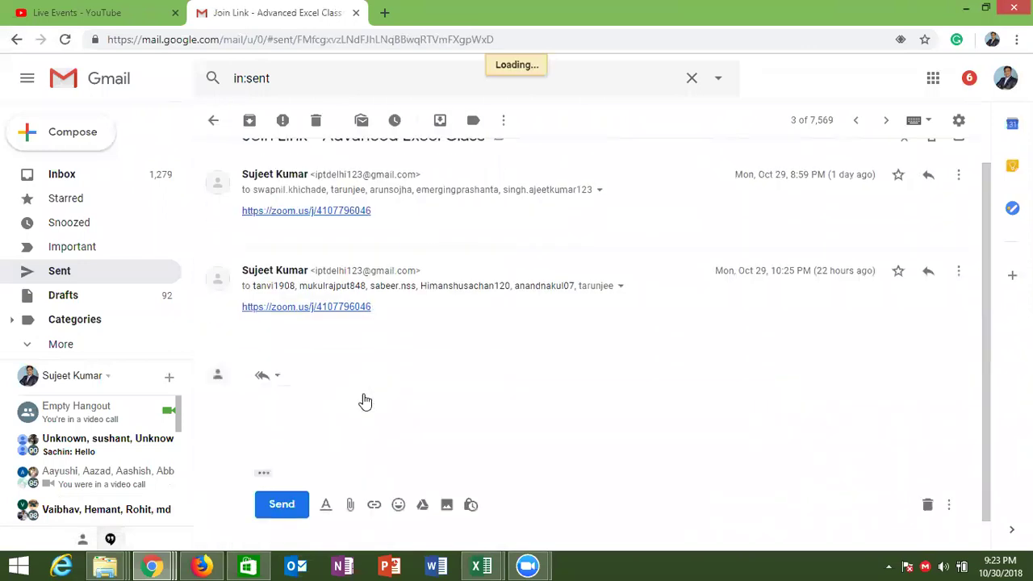
pyautogui.click(351, 499)
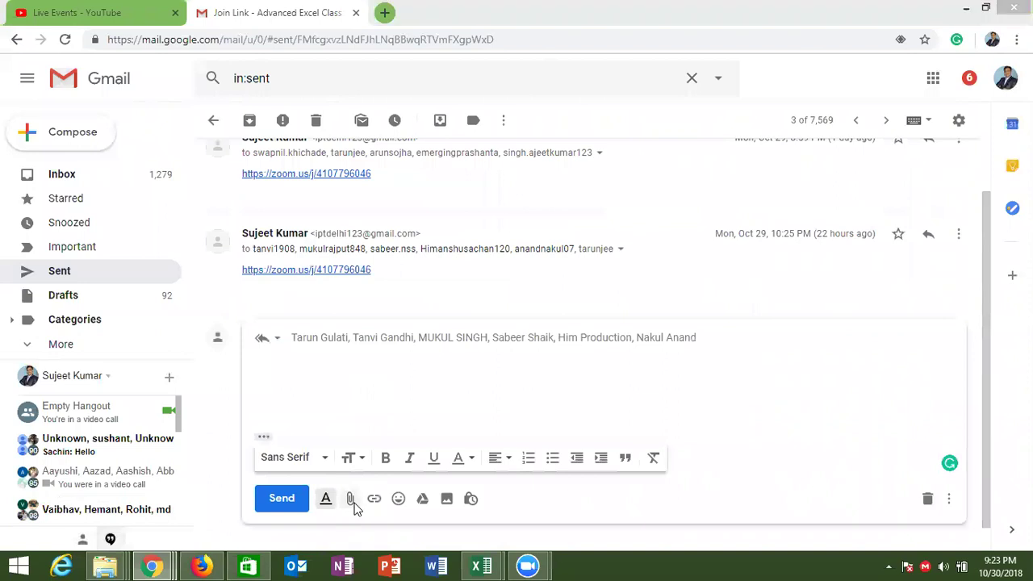
pyautogui.doubleClick(174, 106)
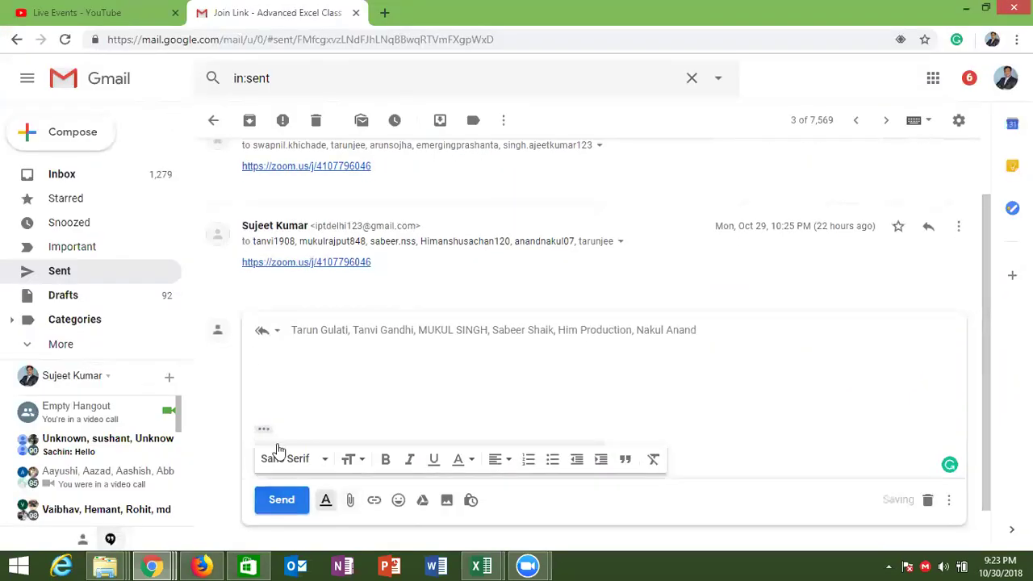
pyautogui.click(284, 500)
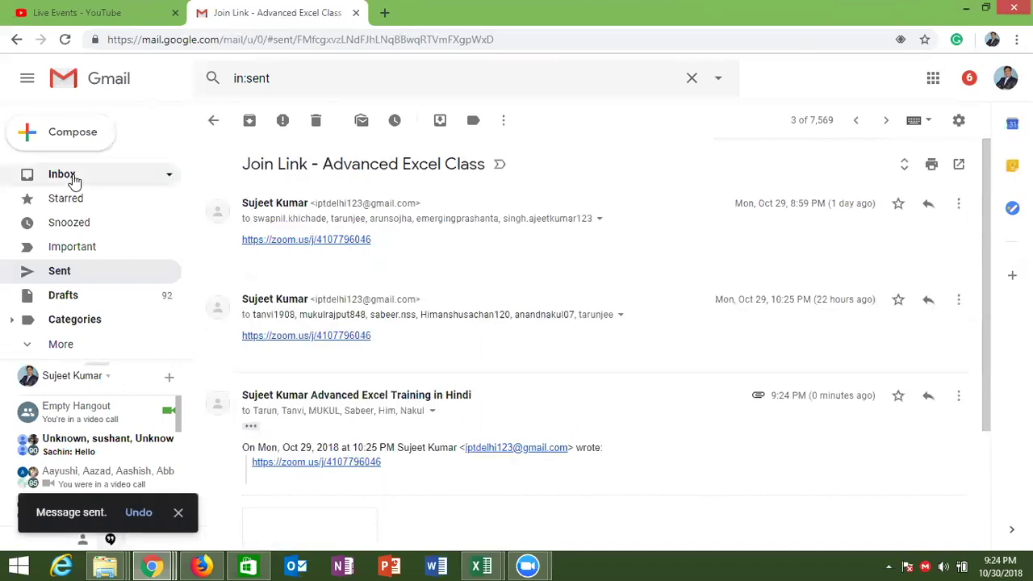
pyautogui.press('super+d')
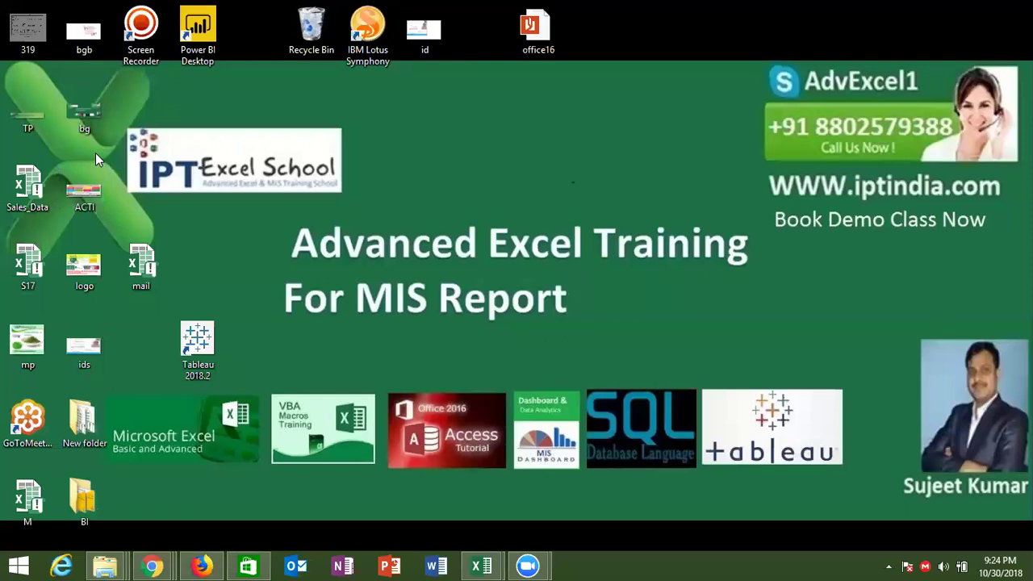